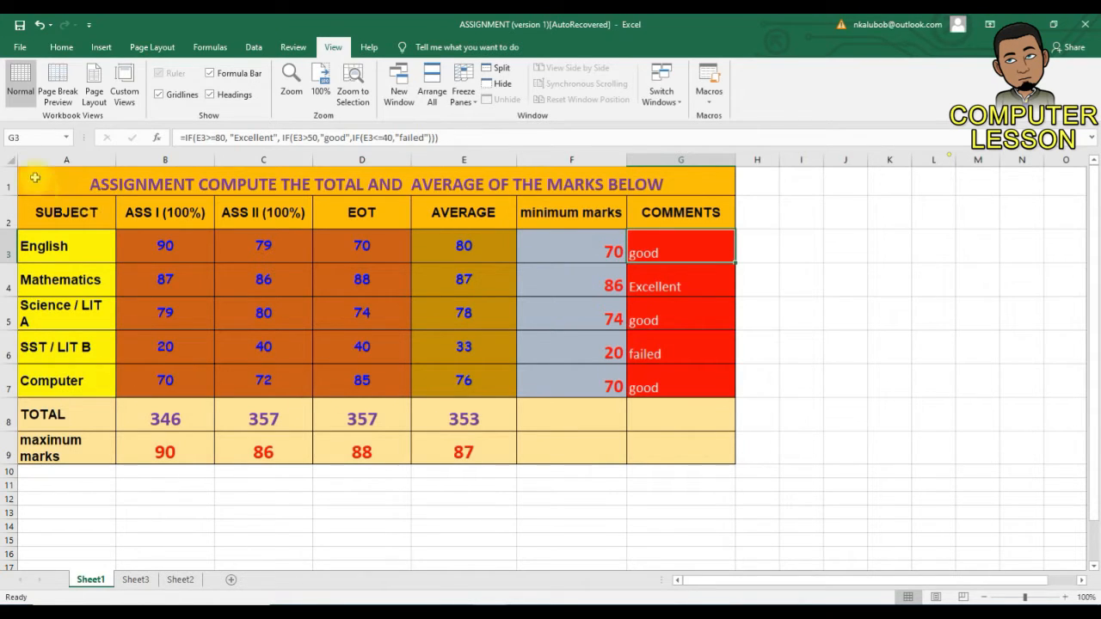
Compare the completed marks table on Sheet1 with the unfilled copy on Sheet3
drag(35, 177, 385, 469)
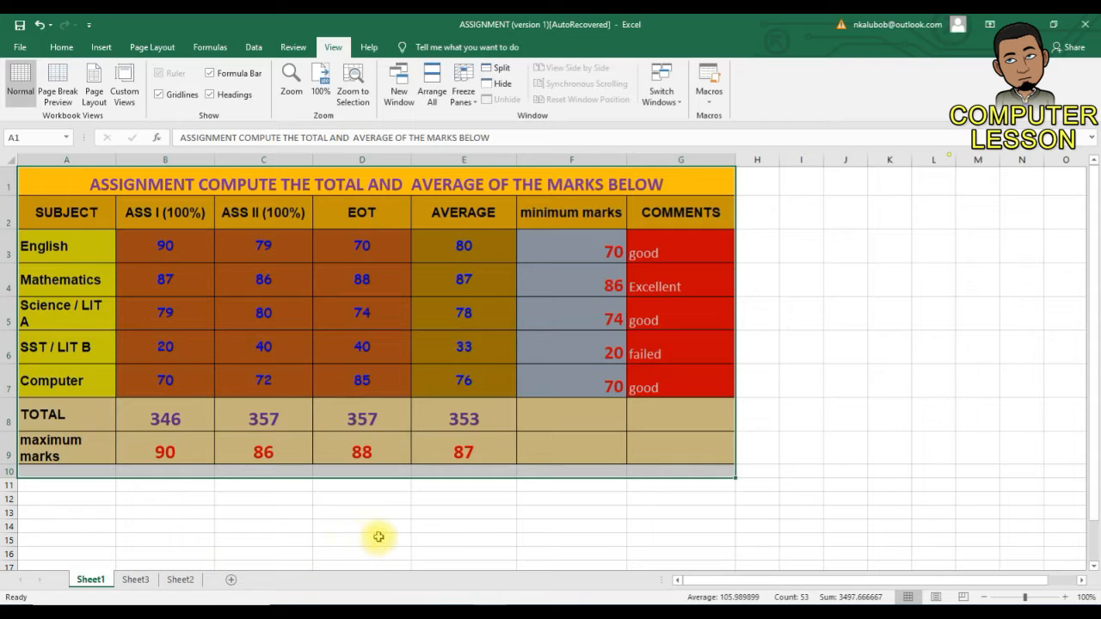
click(136, 582)
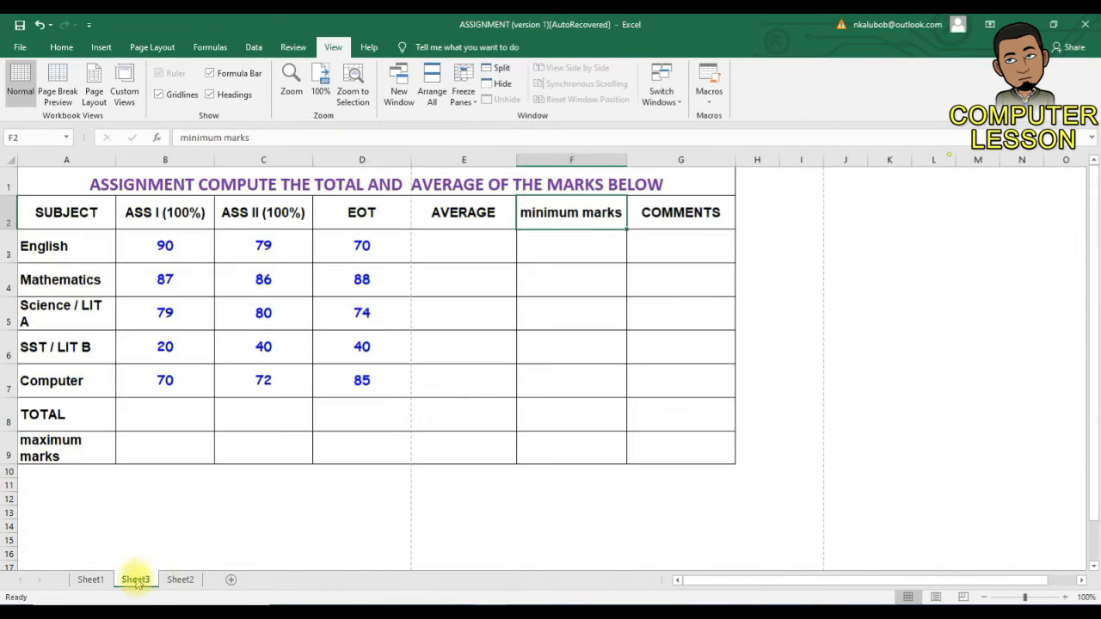
click(501, 324)
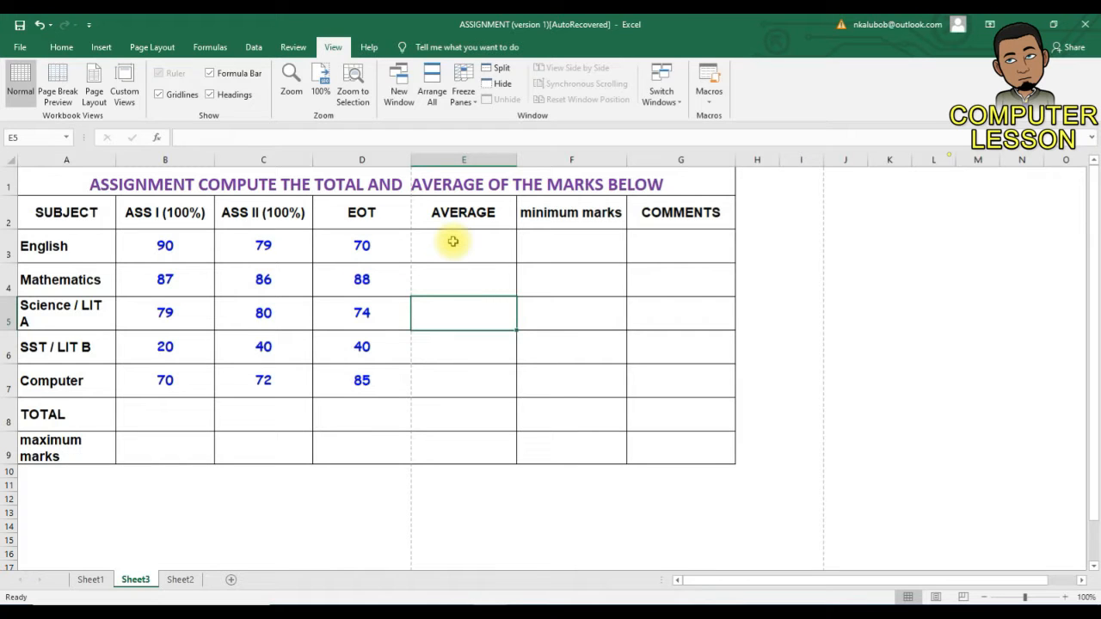
click(90, 580)
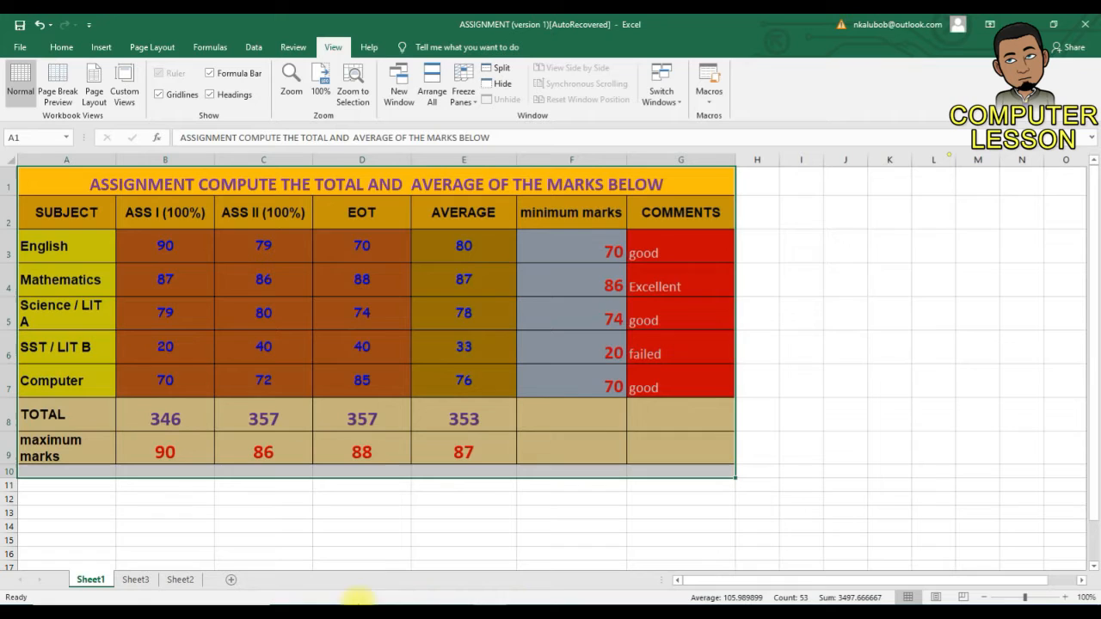
On Sheet3, fill the title and column header rows of the marks table with standard orange
click(136, 580)
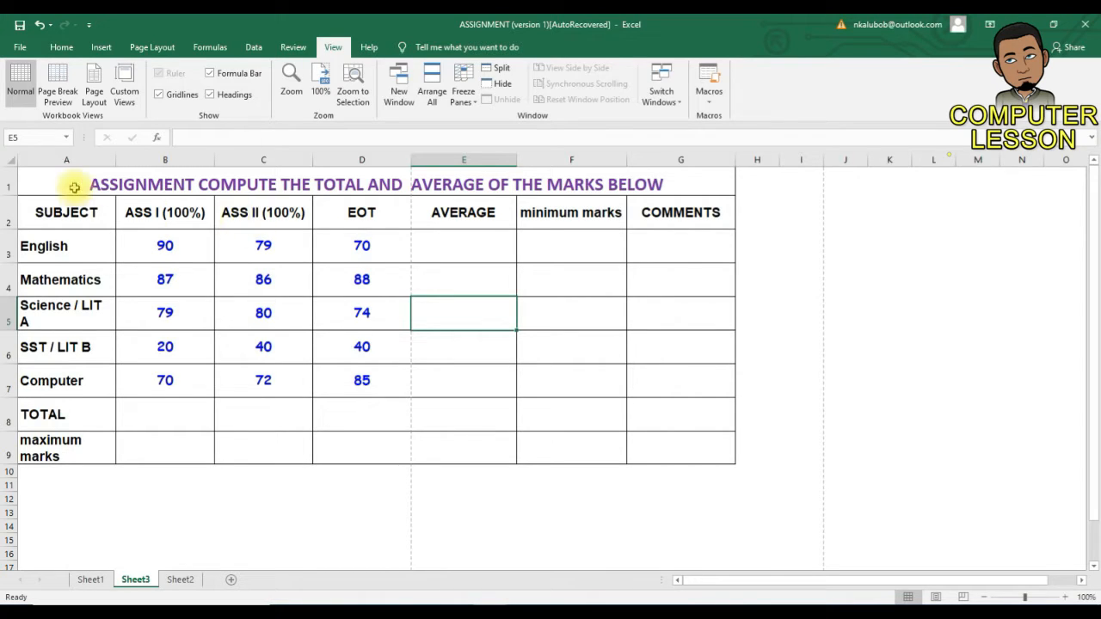
drag(30, 169, 126, 219)
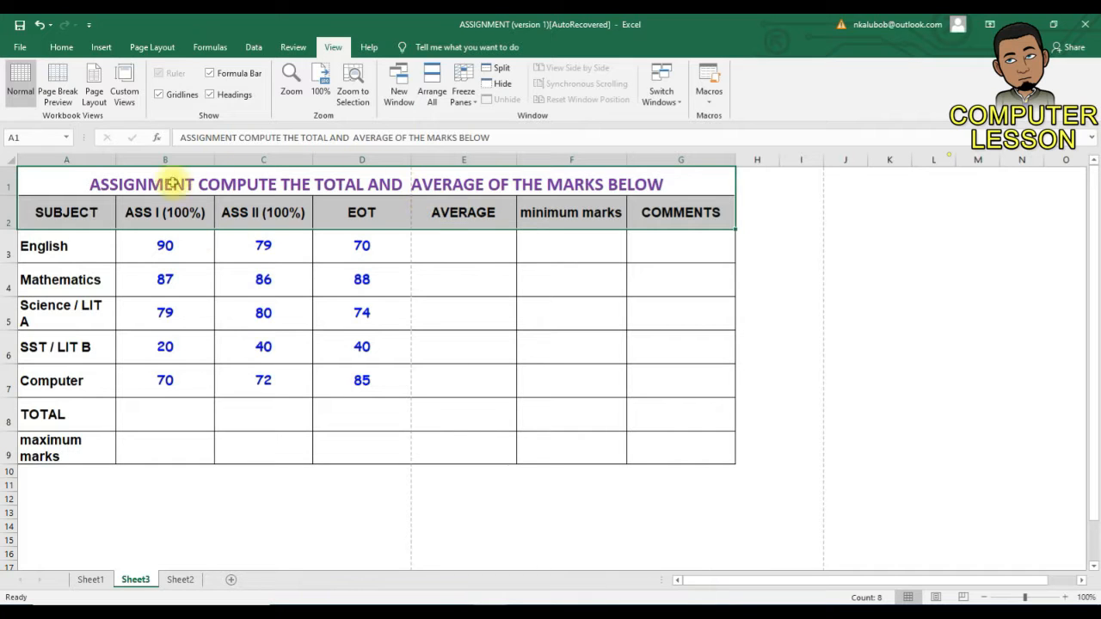
click(61, 49)
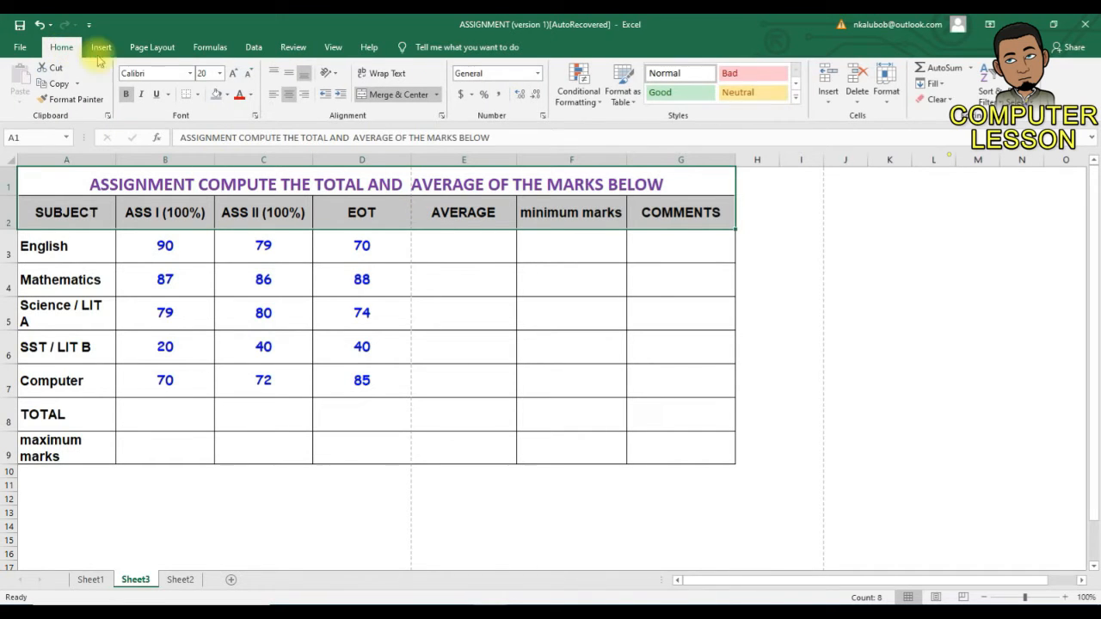
click(227, 95)
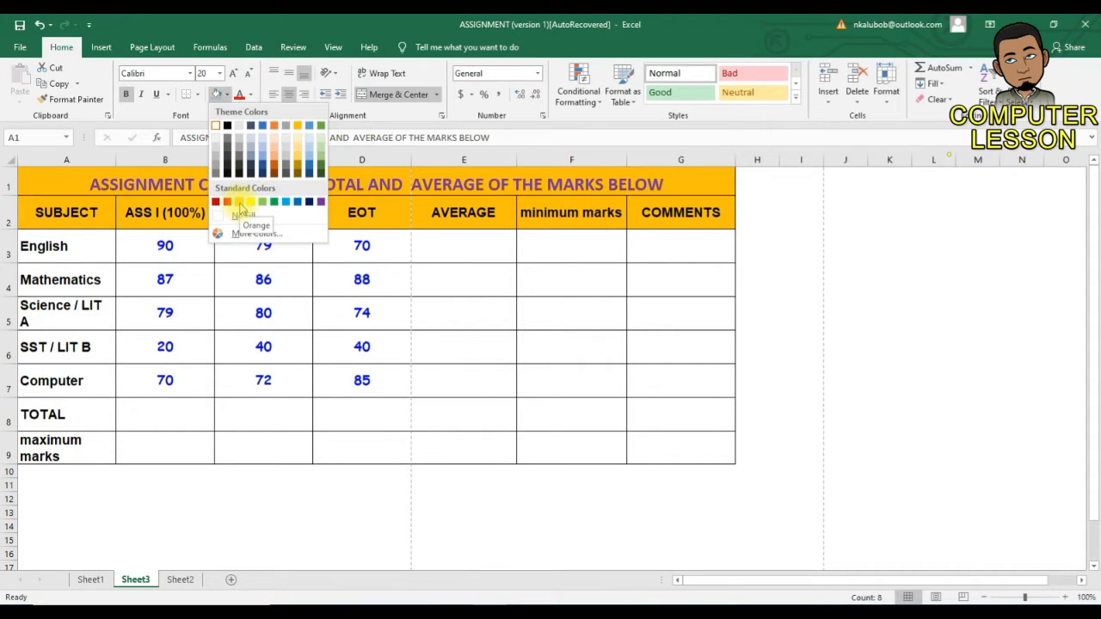
click(239, 202)
click(162, 394)
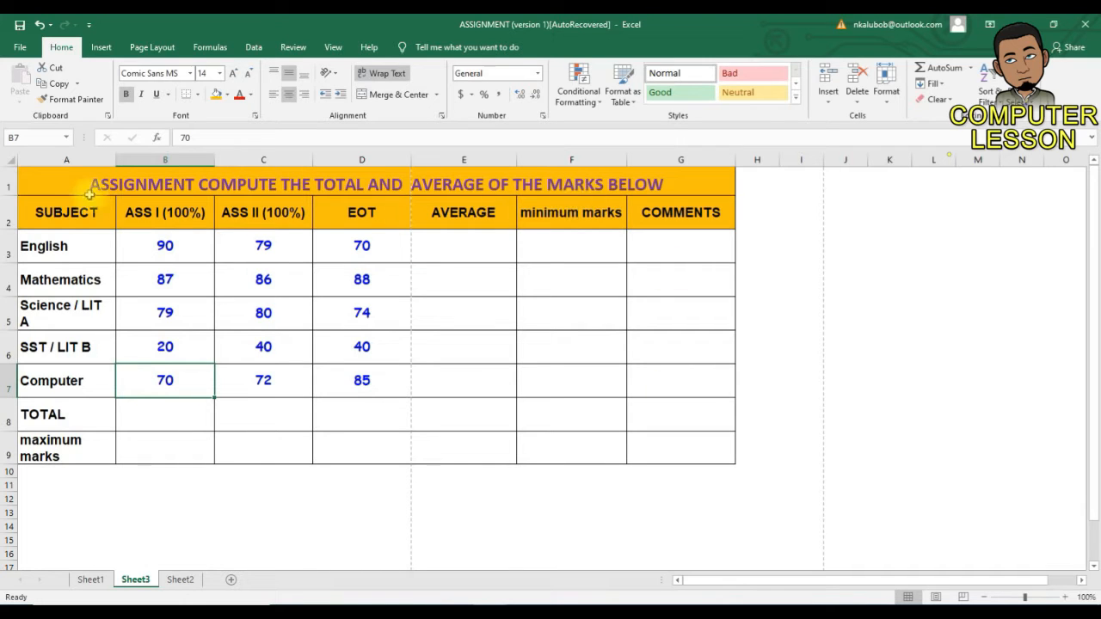
Fill the subject name cells from English to Computer (A3:A7) with a darker theme blue
click(52, 249)
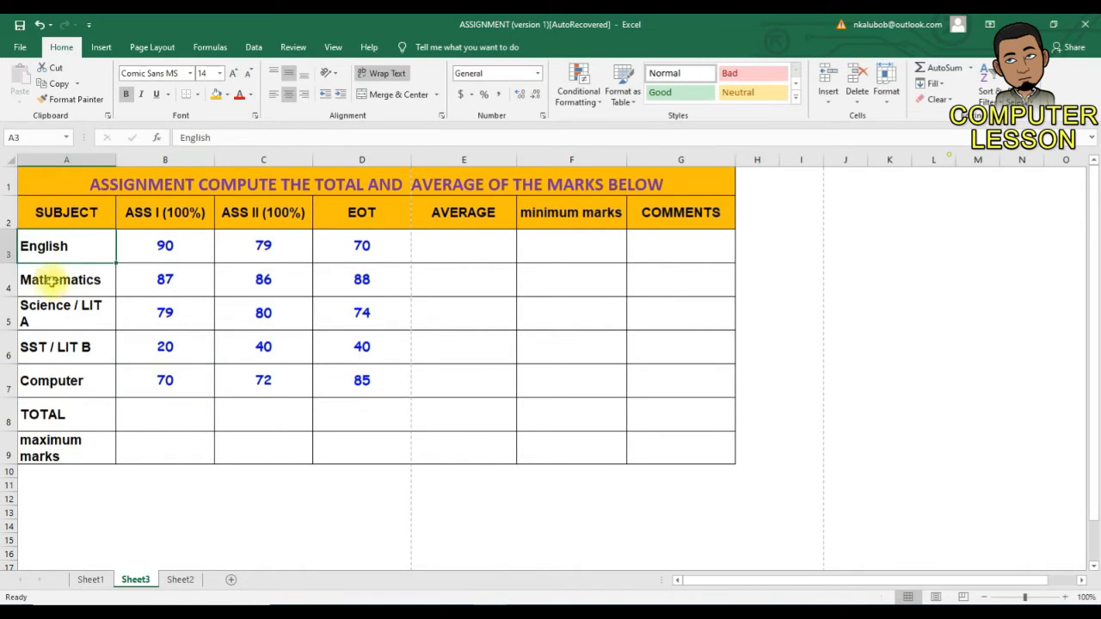
drag(51, 280, 60, 379)
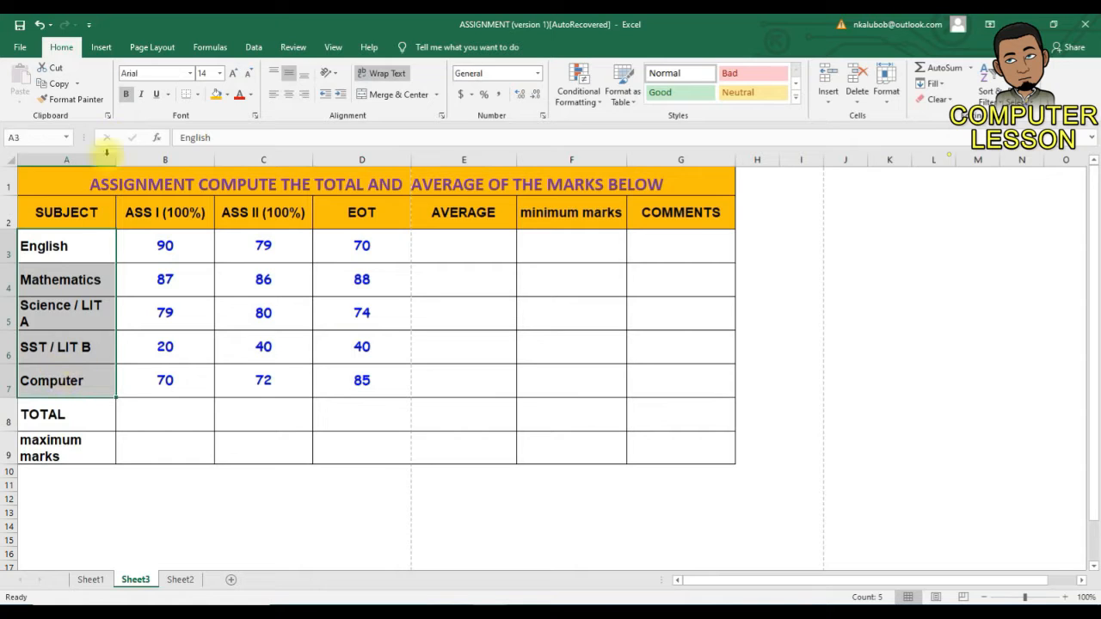
click(228, 95)
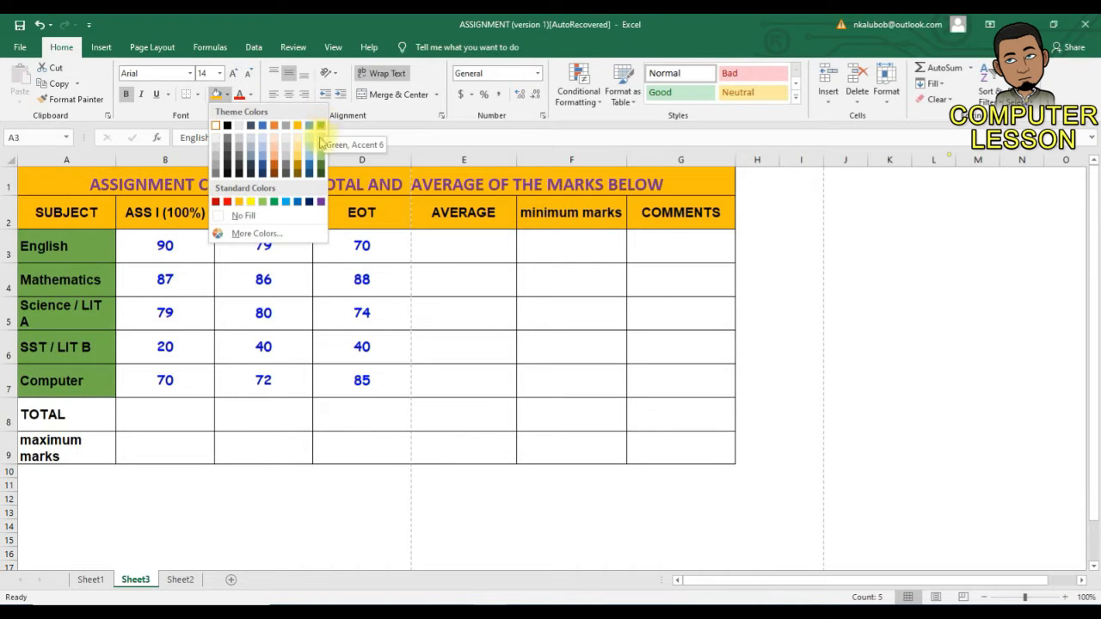
click(309, 170)
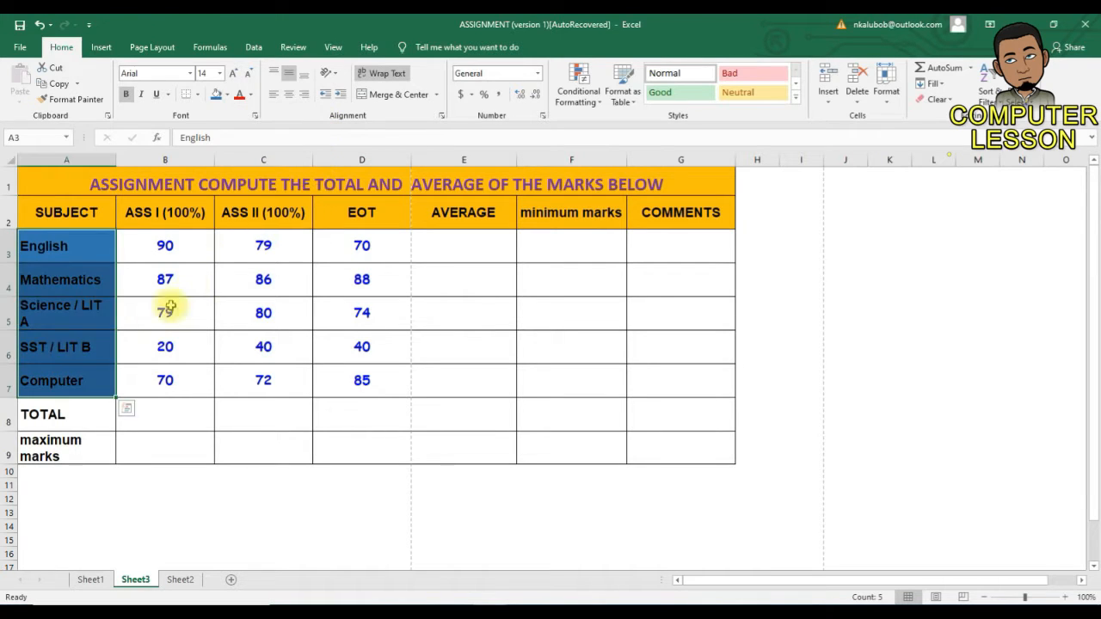
click(80, 341)
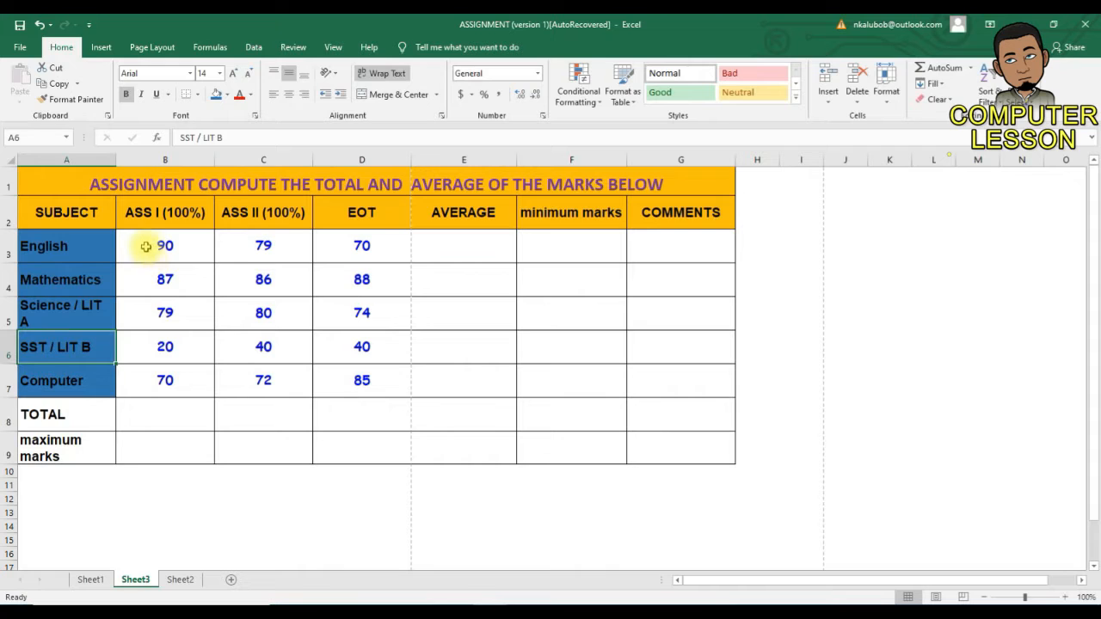
Fill the ASS I, ASS II and EOT marks in B3:D7 with standard yellow
drag(148, 247, 366, 365)
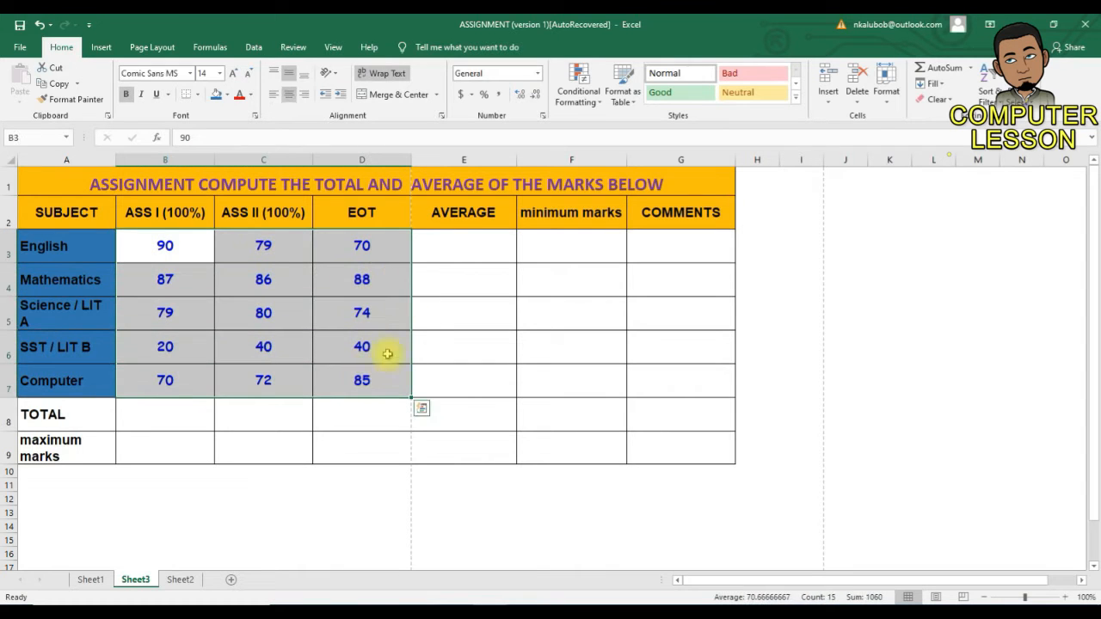
click(227, 95)
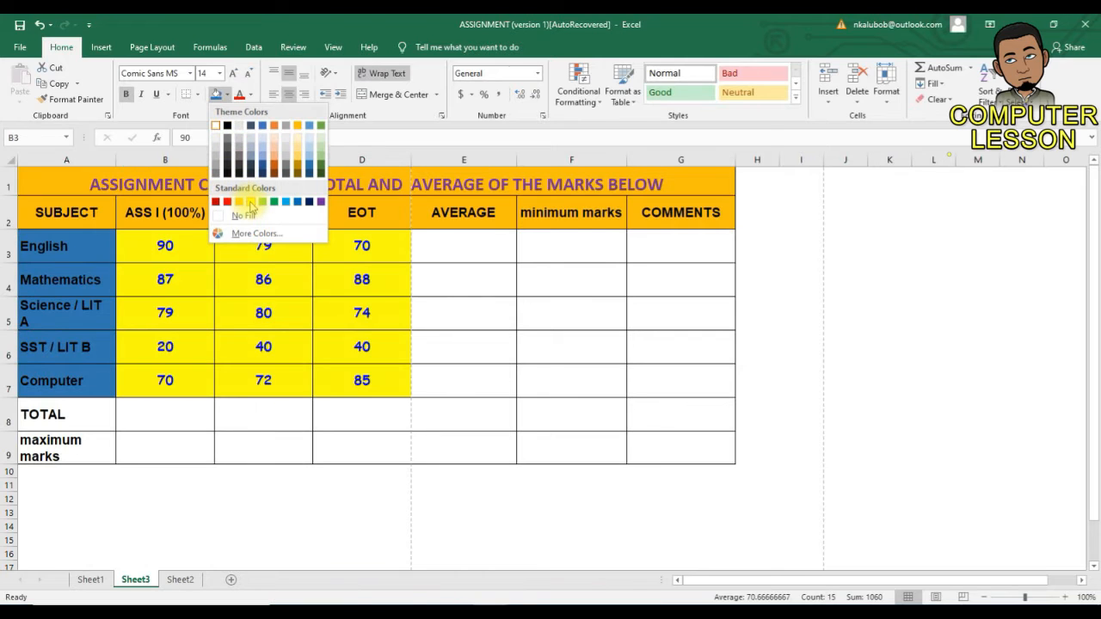
click(252, 201)
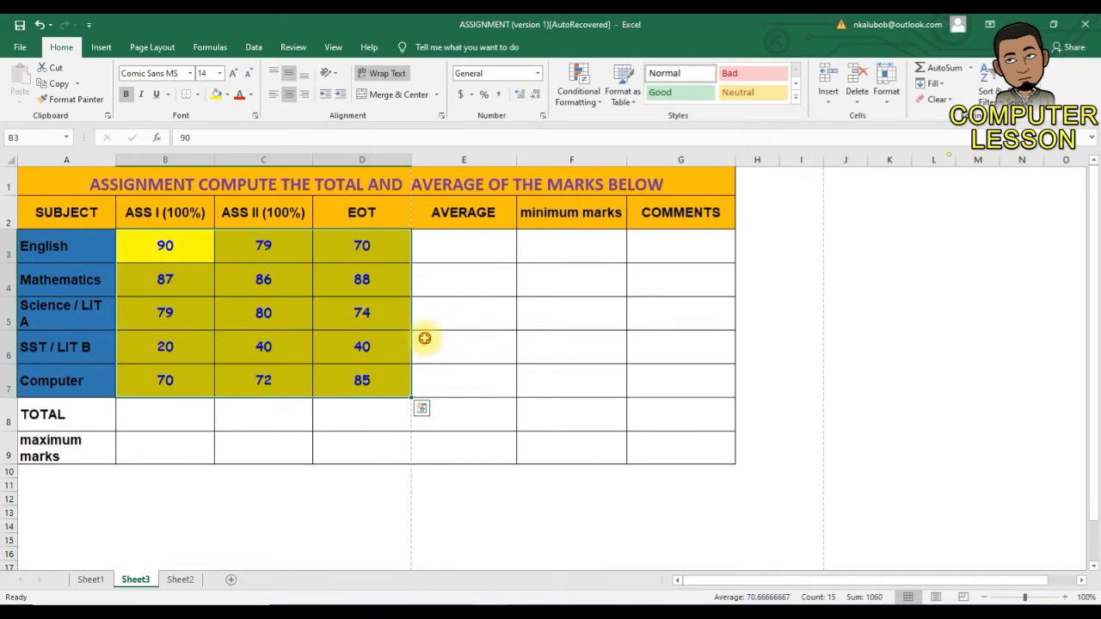
click(425, 340)
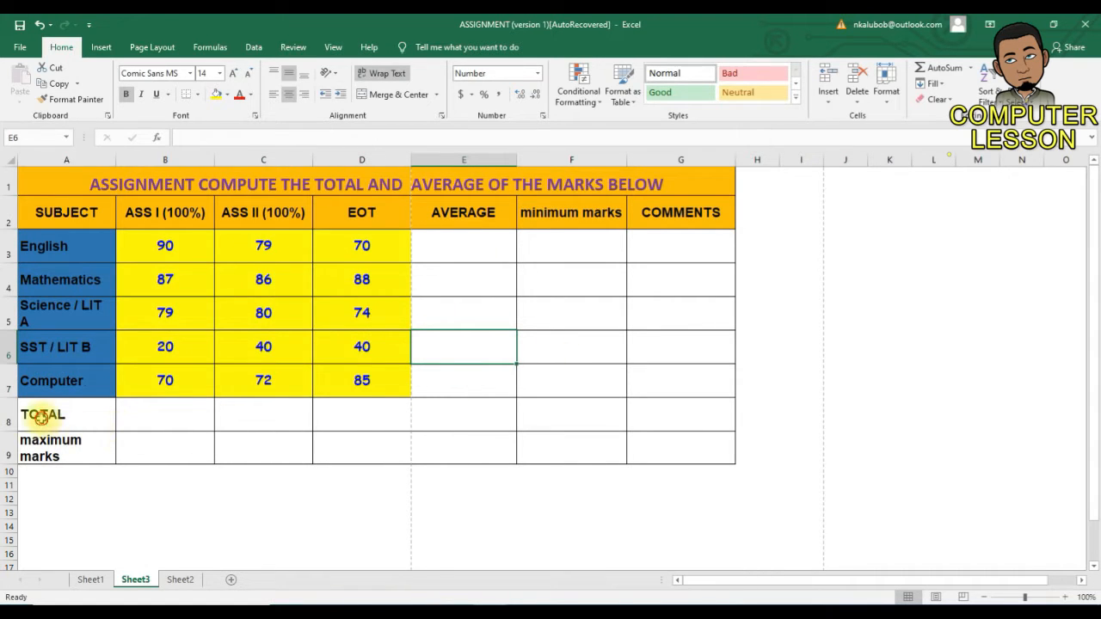
Fill the TOTAL and maximum marks rows (A8:G9) with standard green
drag(43, 414, 667, 450)
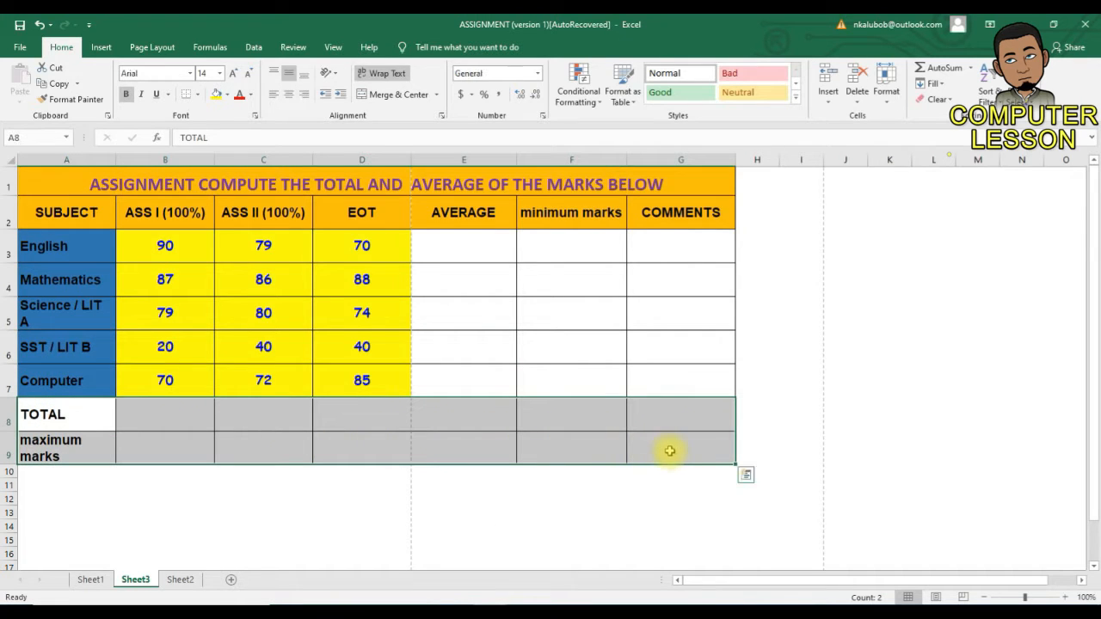
click(227, 95)
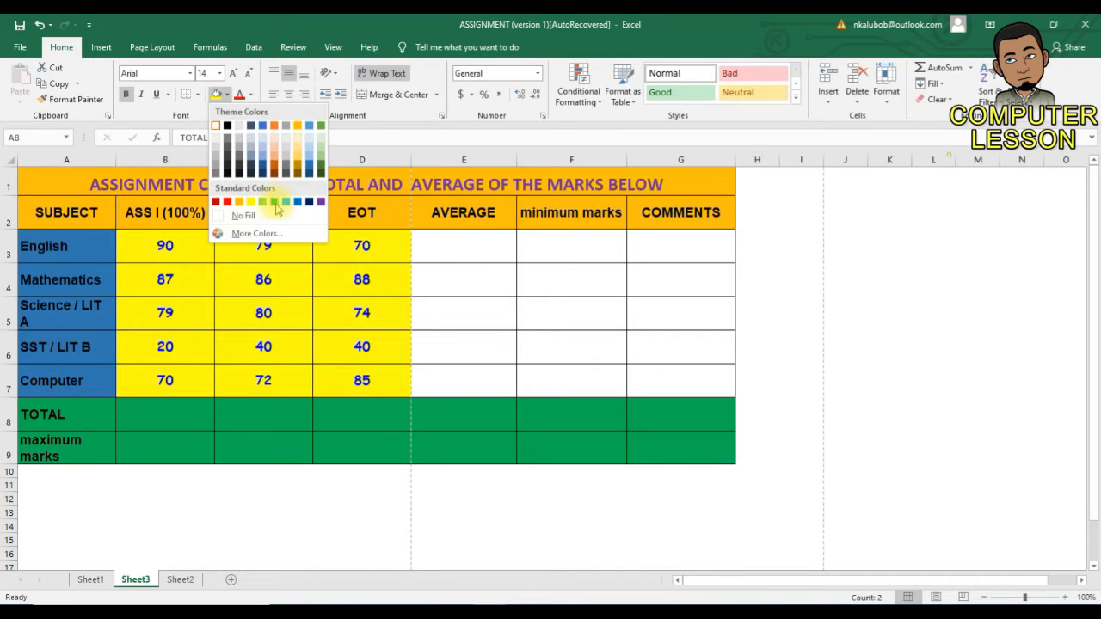
click(275, 203)
click(451, 443)
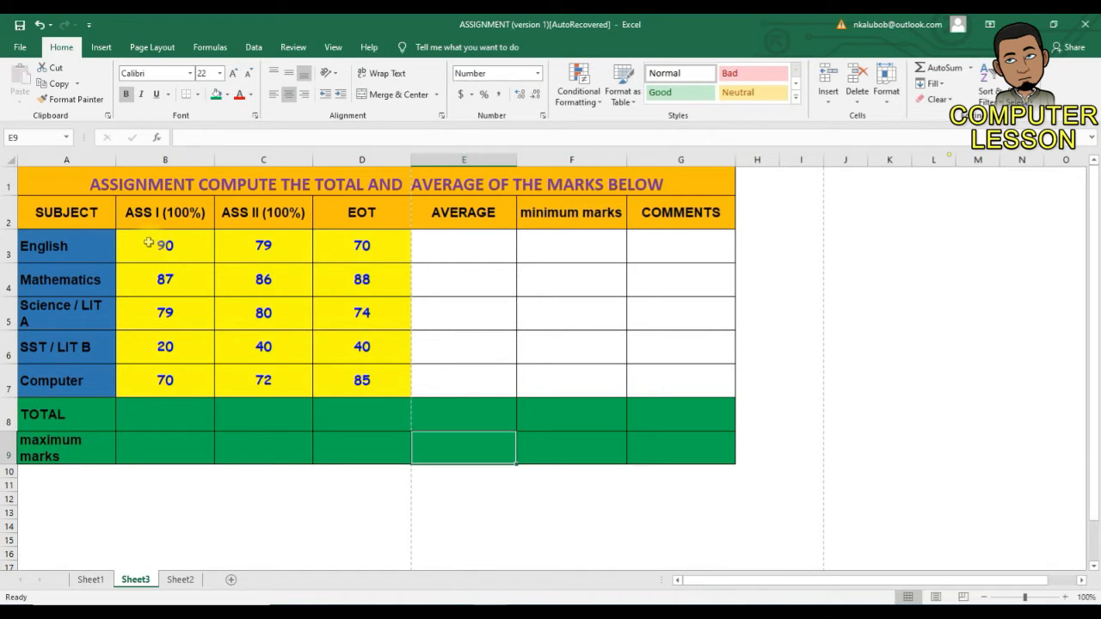
Total the ASS I marks in B3:B7 with AutoSum so the sum is placed in B8
drag(149, 243, 172, 381)
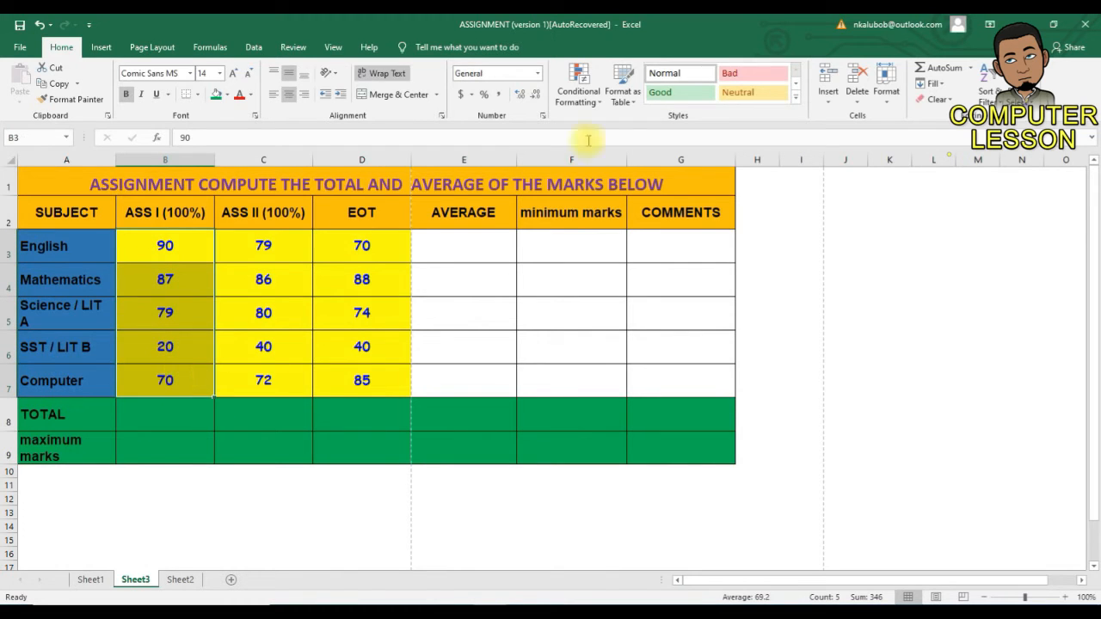
click(971, 71)
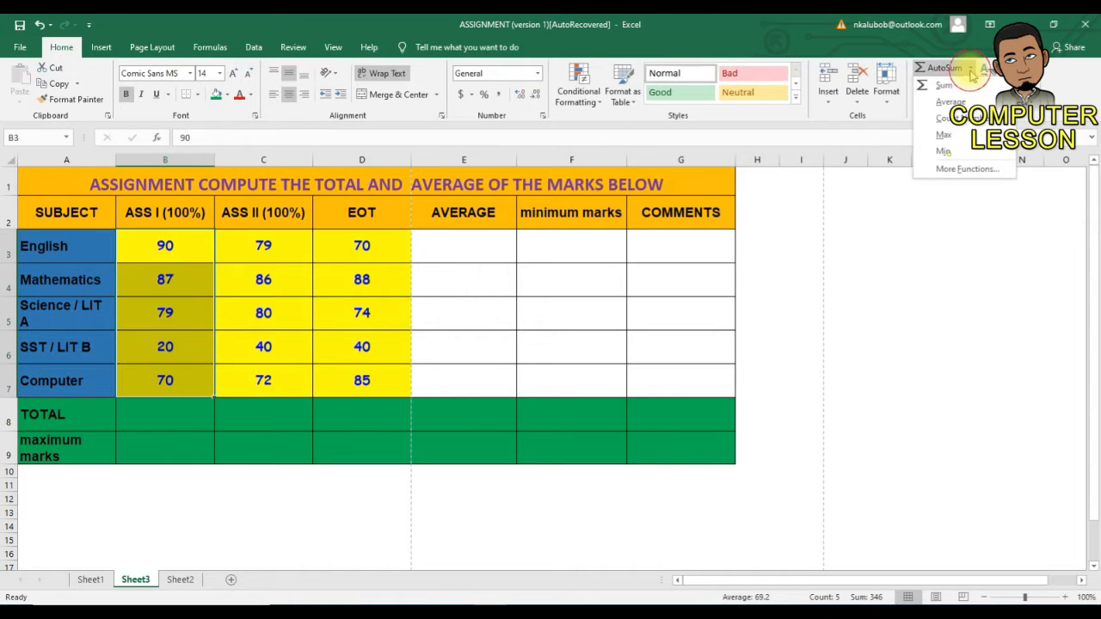
click(961, 87)
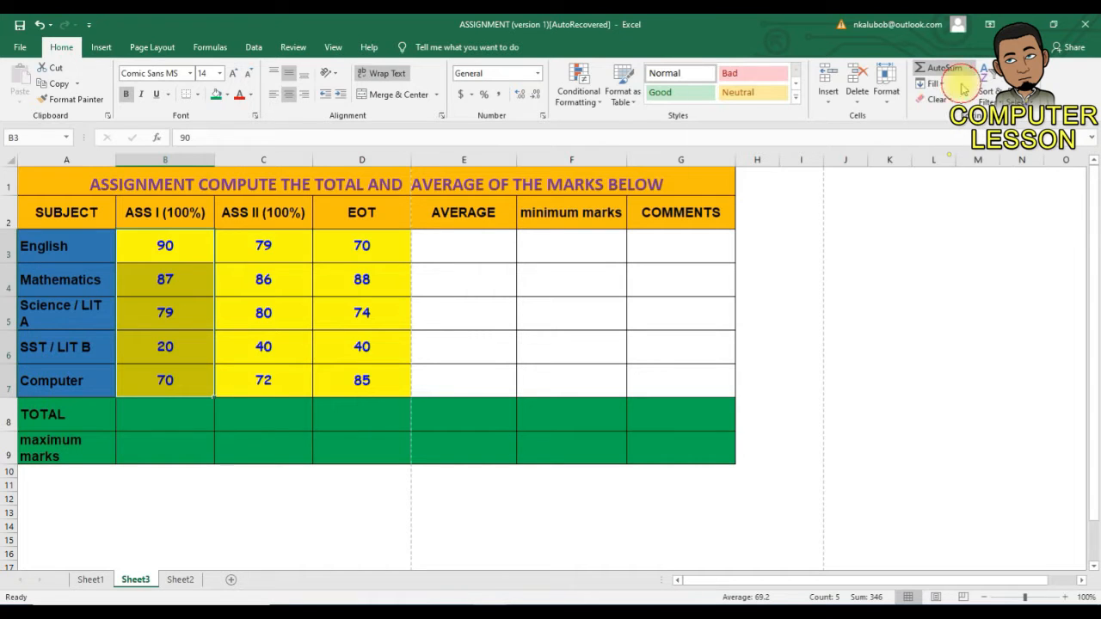
click(174, 418)
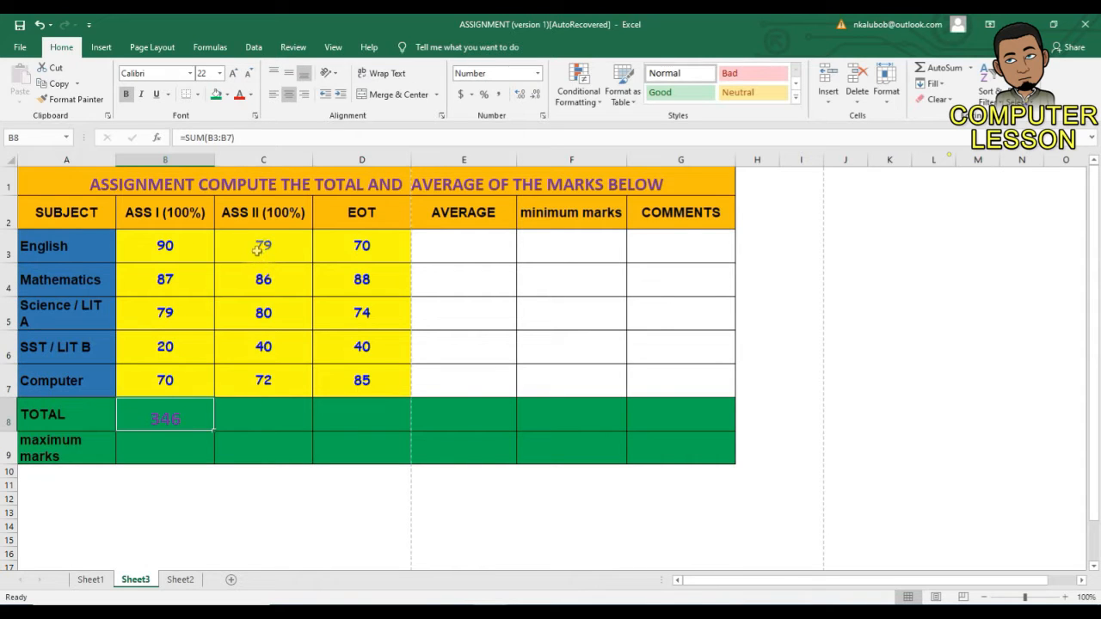
Enter the formula =sum(c3:c7) in C8 to total the ASS II marks
drag(258, 247, 263, 384)
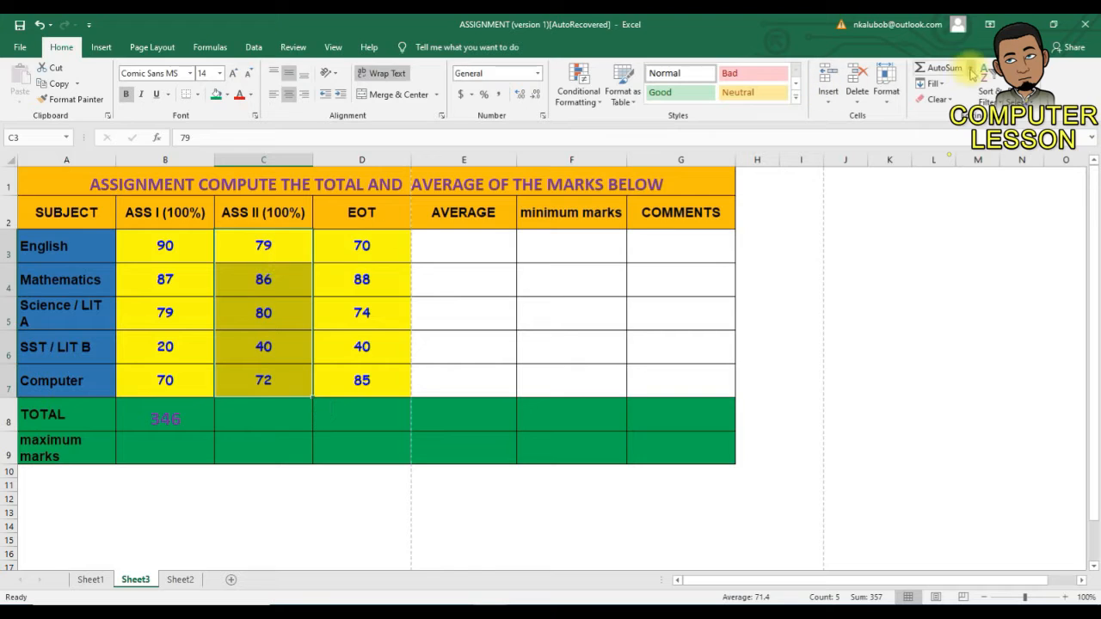
click(253, 419)
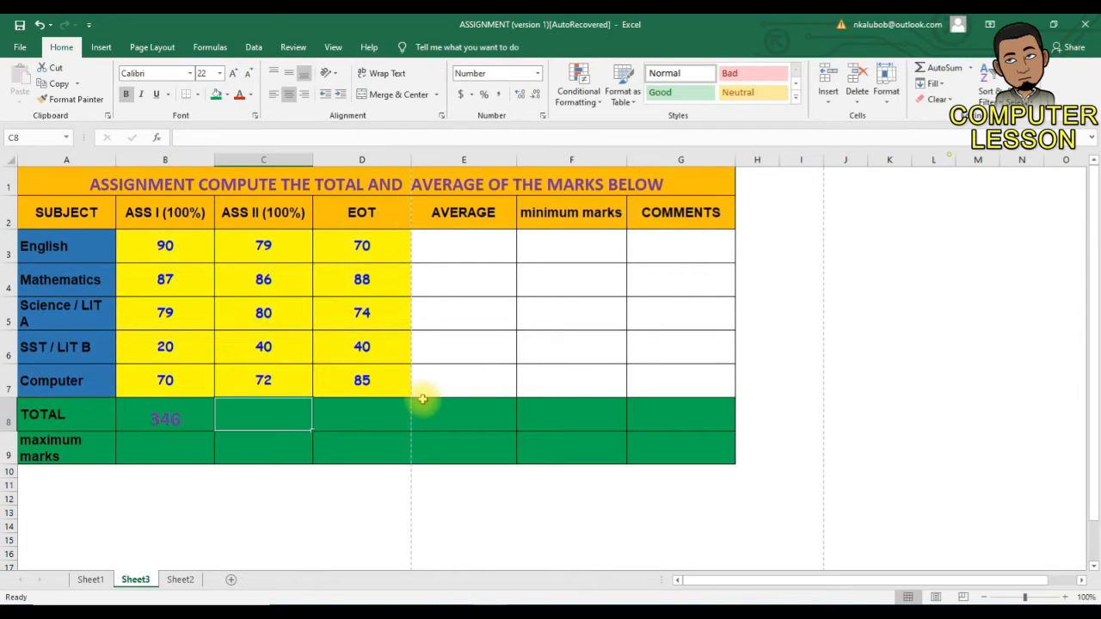
text(=)
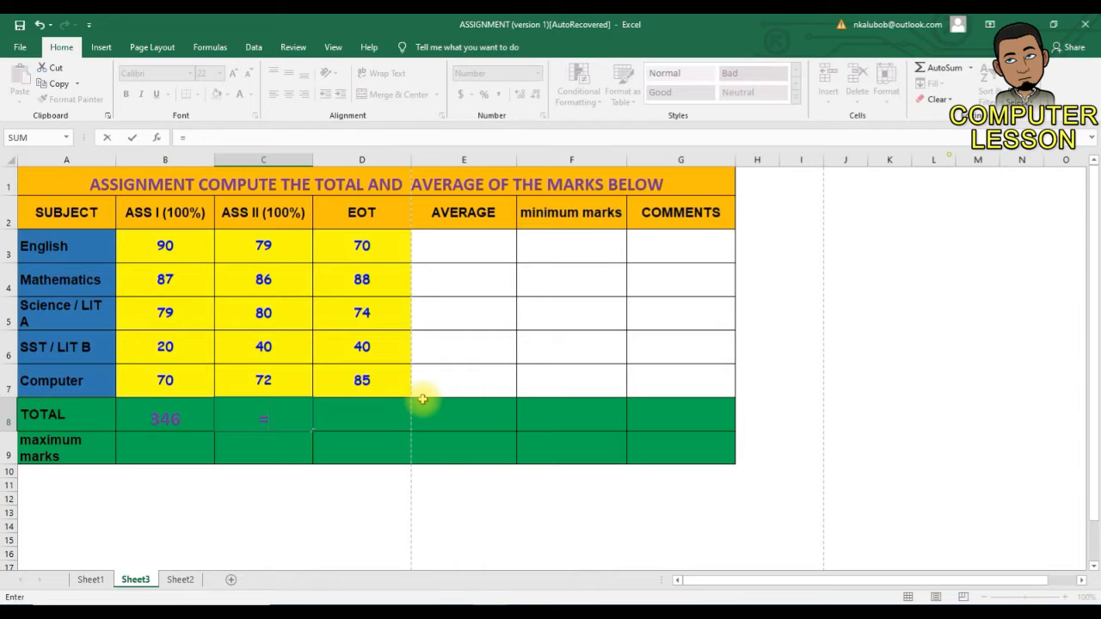
text(s)
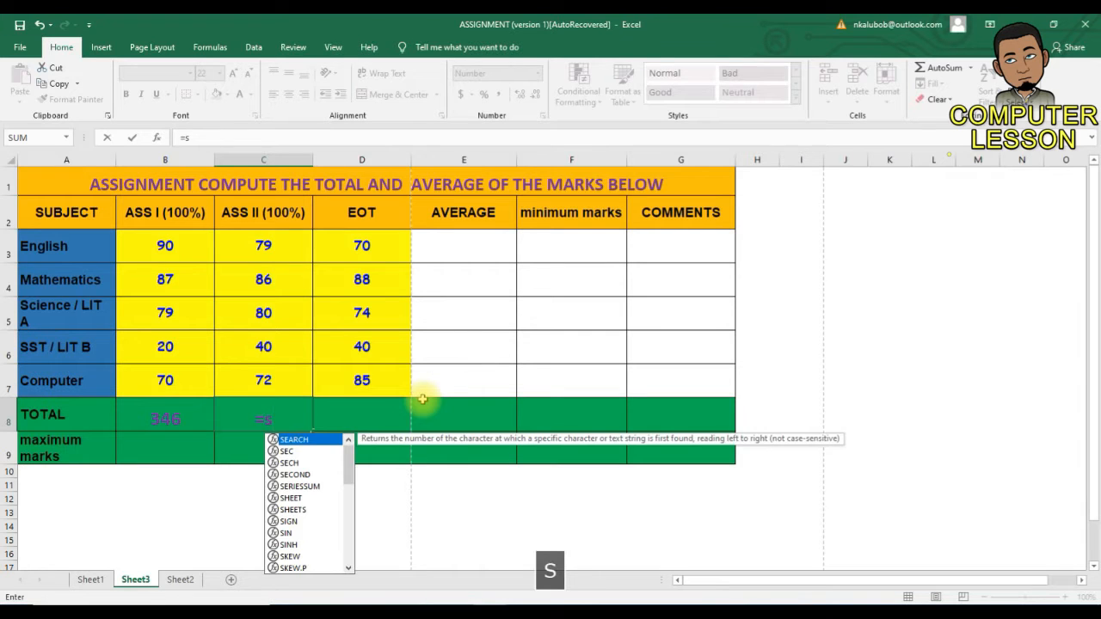
text(um)
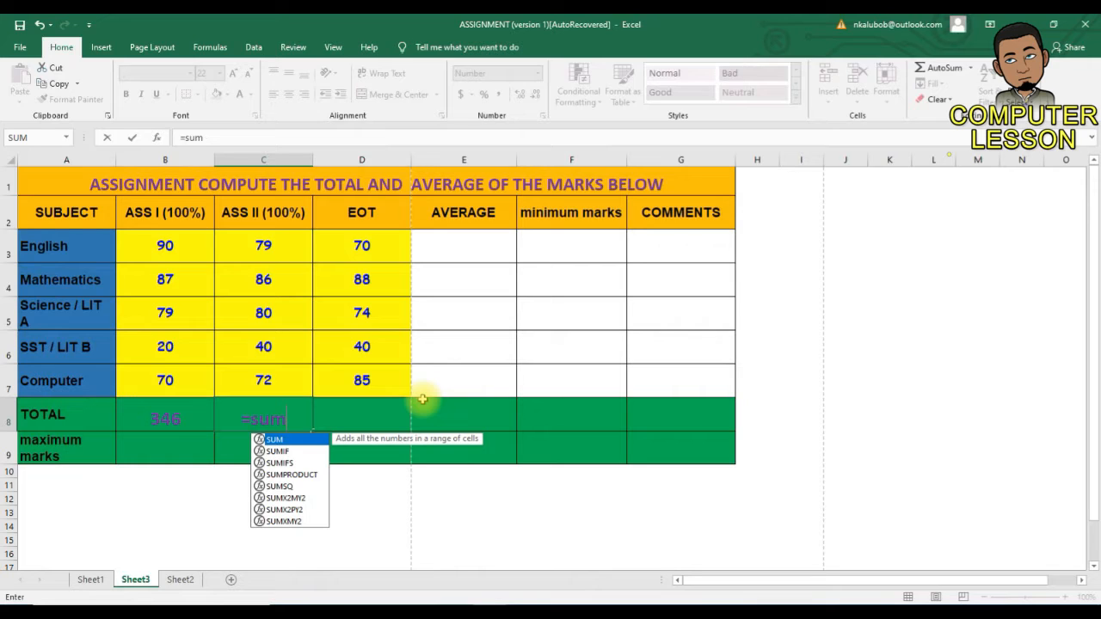
text(()
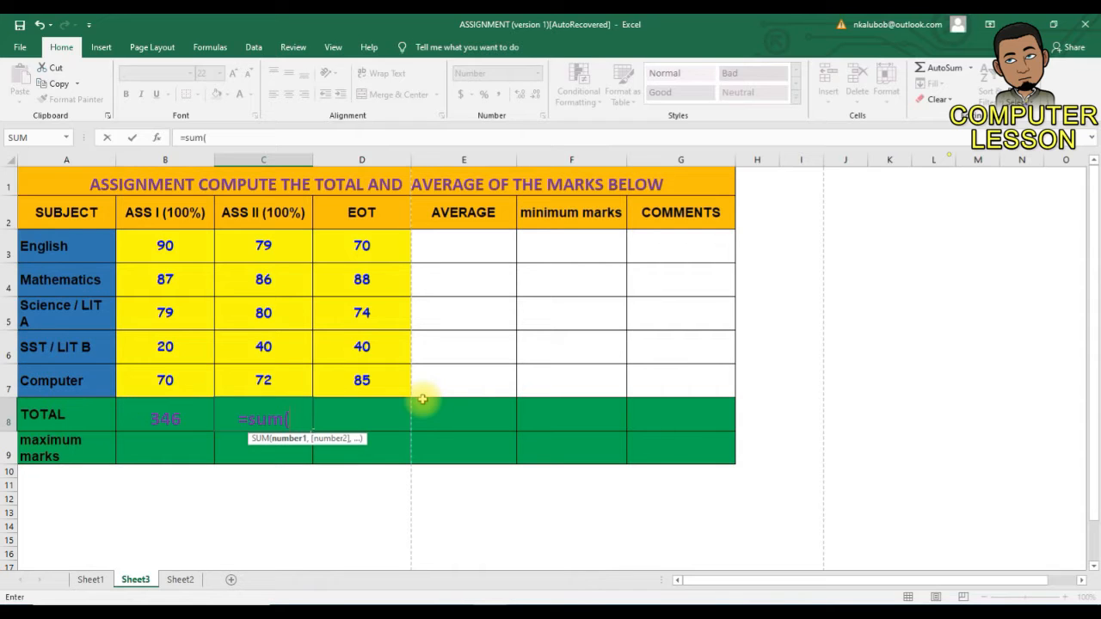
text(c3)
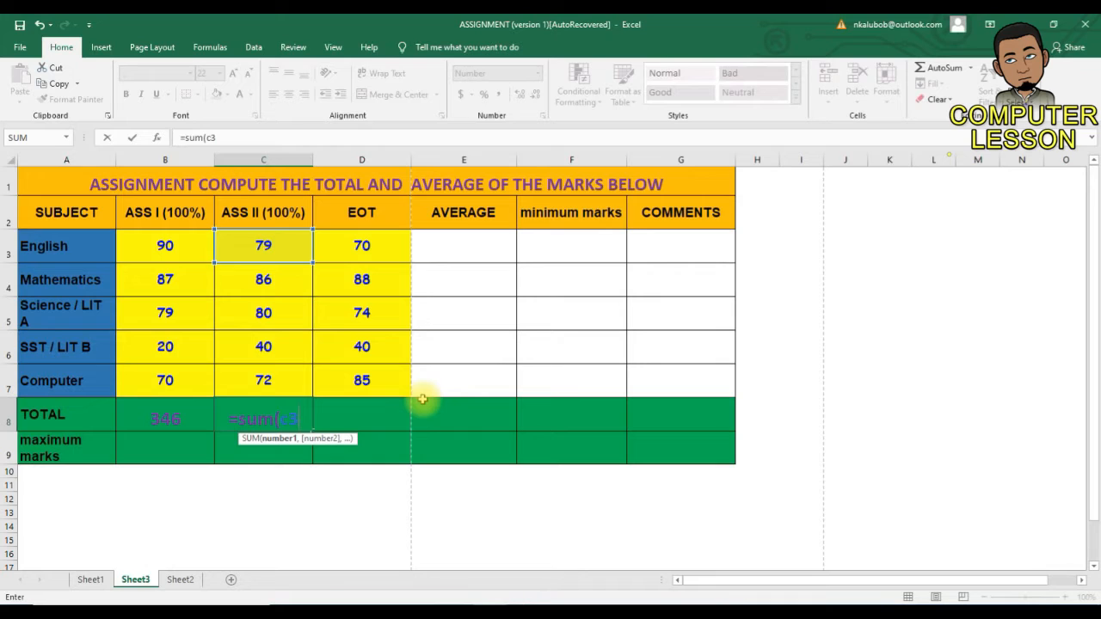
text(:)
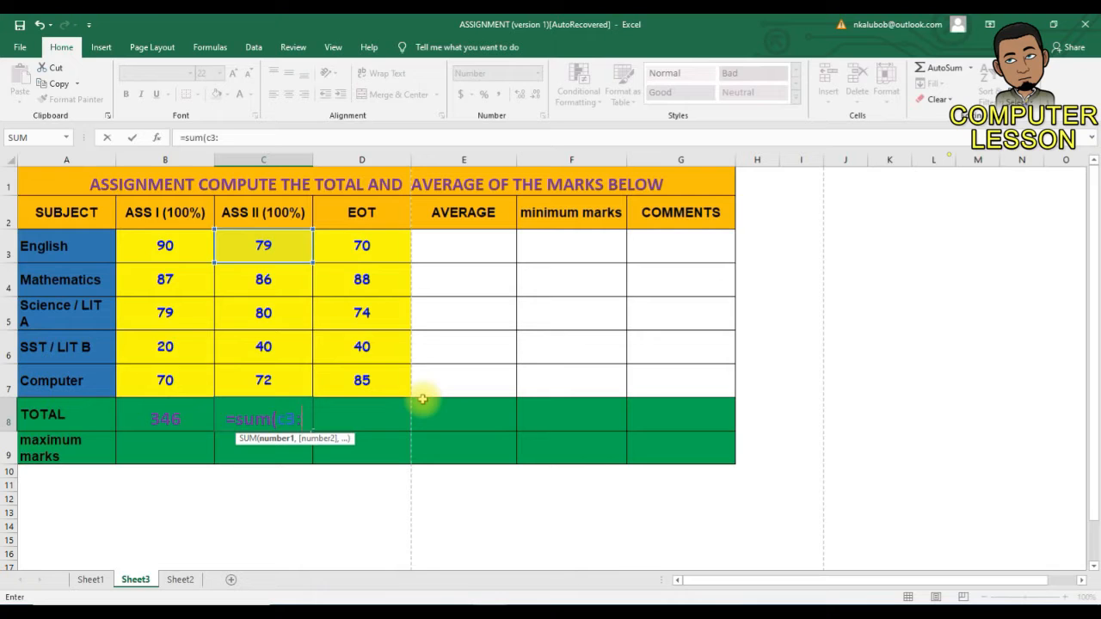
text(c7)
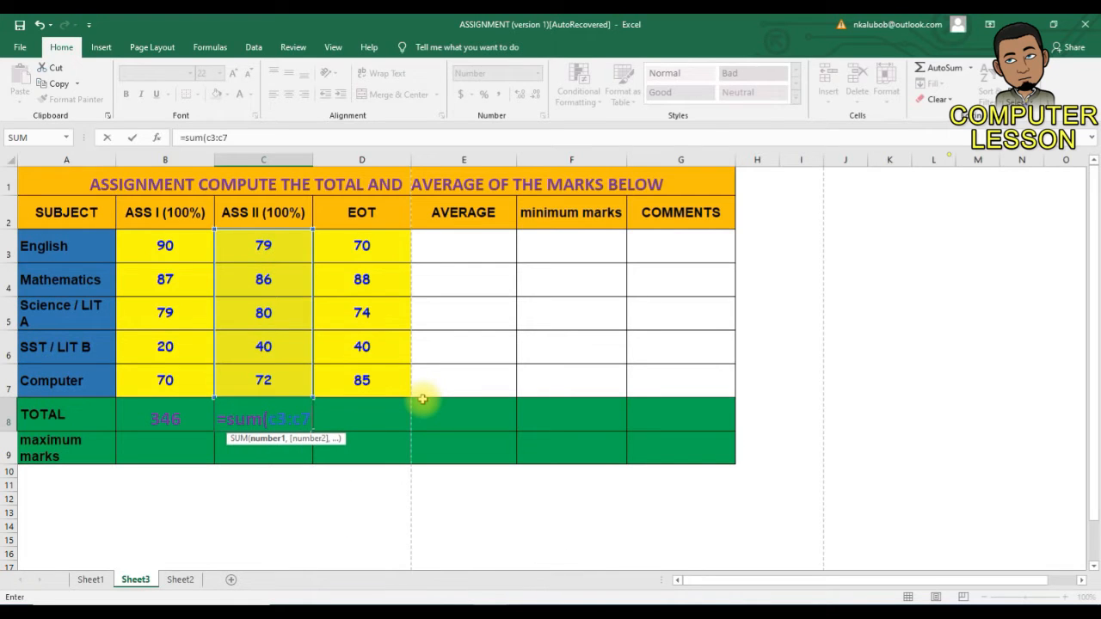
text())
key(Return)
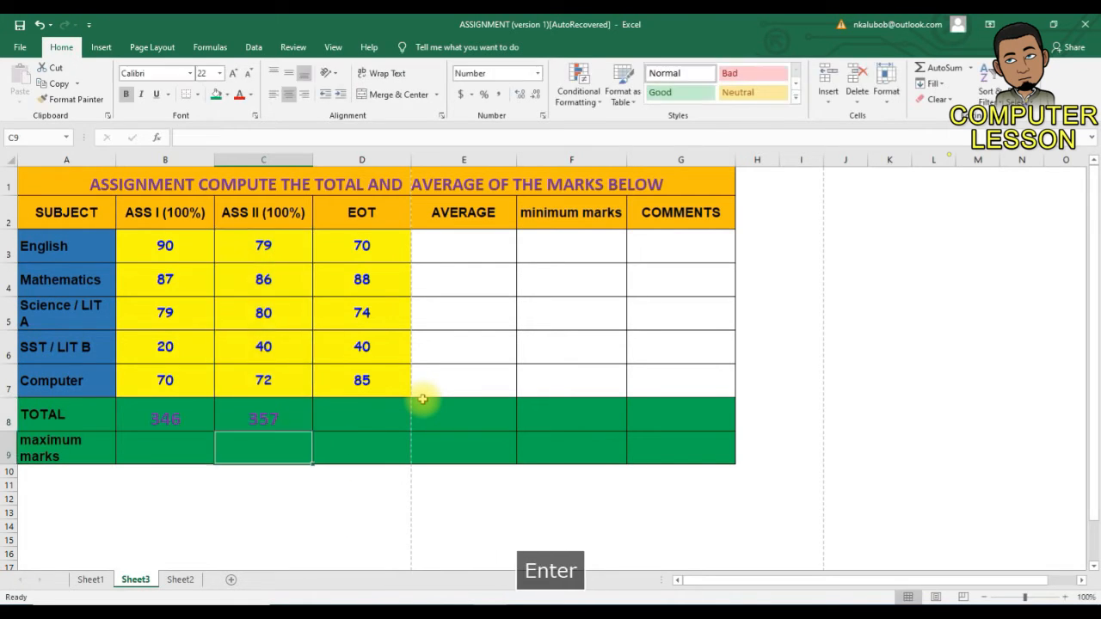
Copy the ASS II total formula from C8 into D8 to total the EOT marks
click(263, 417)
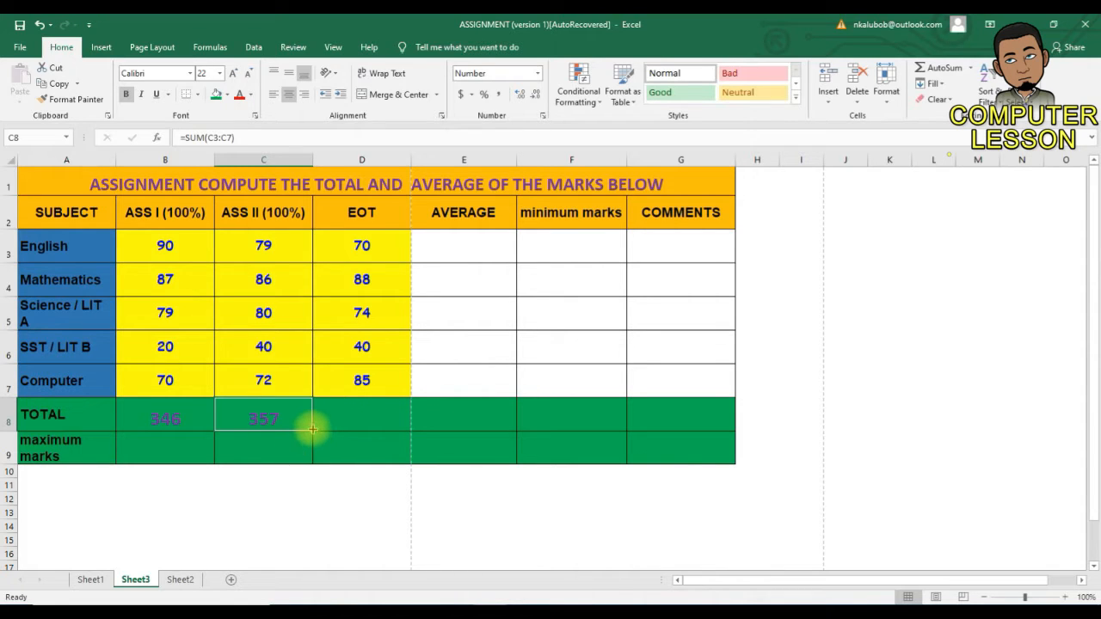
drag(311, 430, 398, 432)
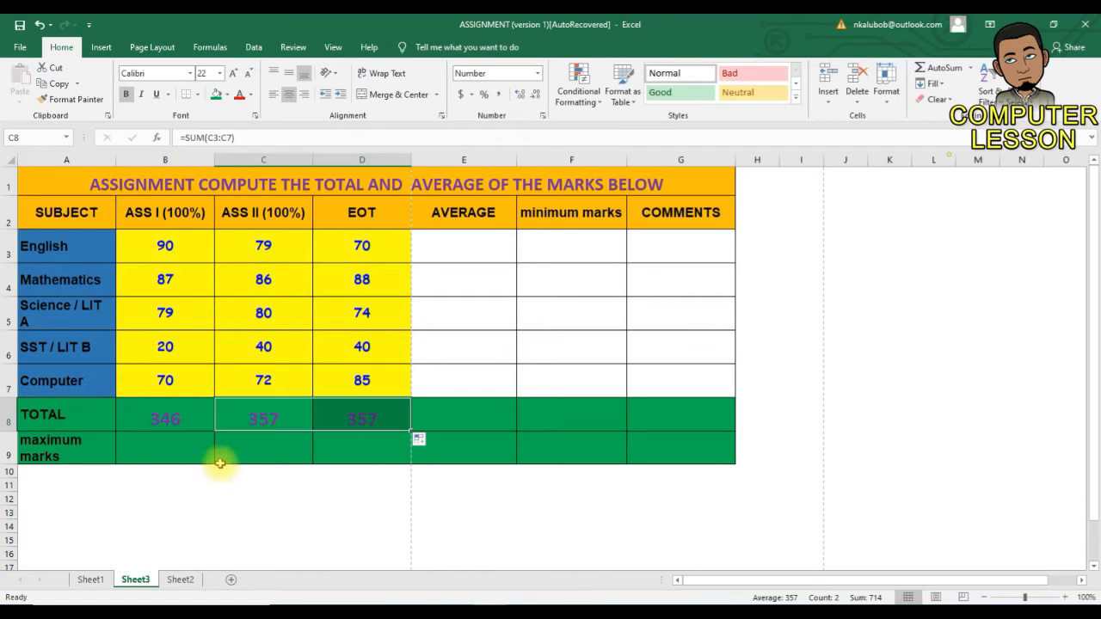
click(377, 414)
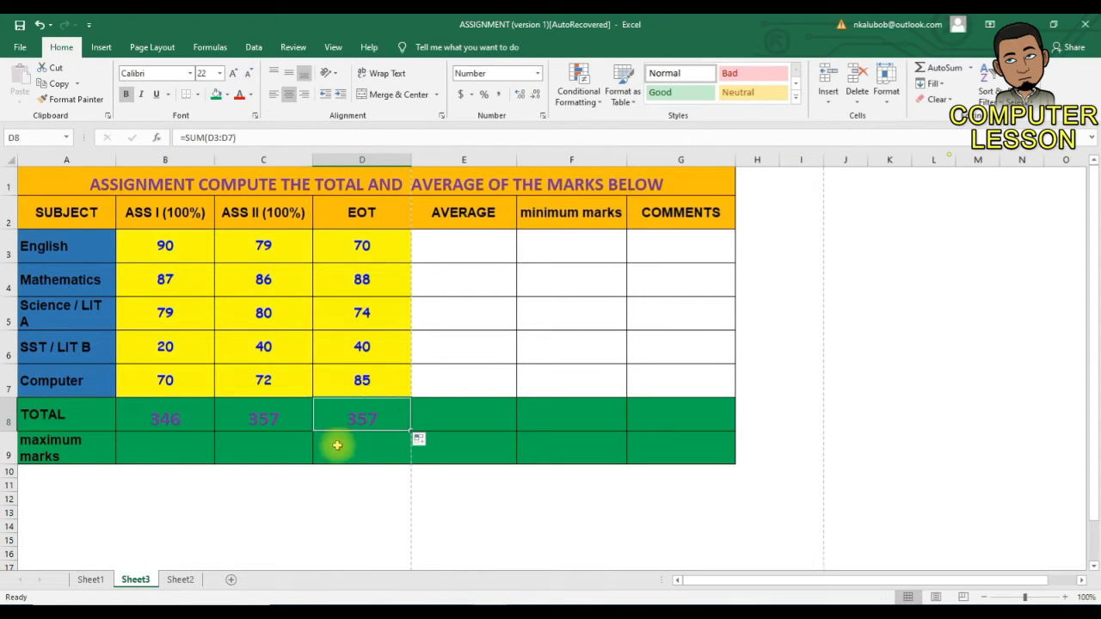
click(368, 247)
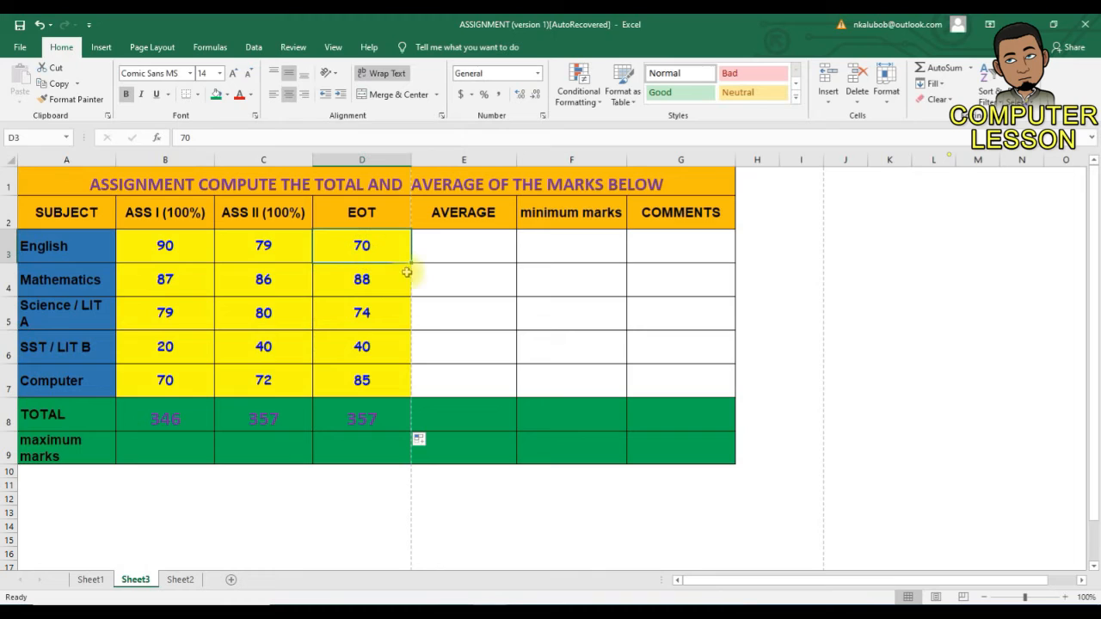
drag(411, 264, 390, 394)
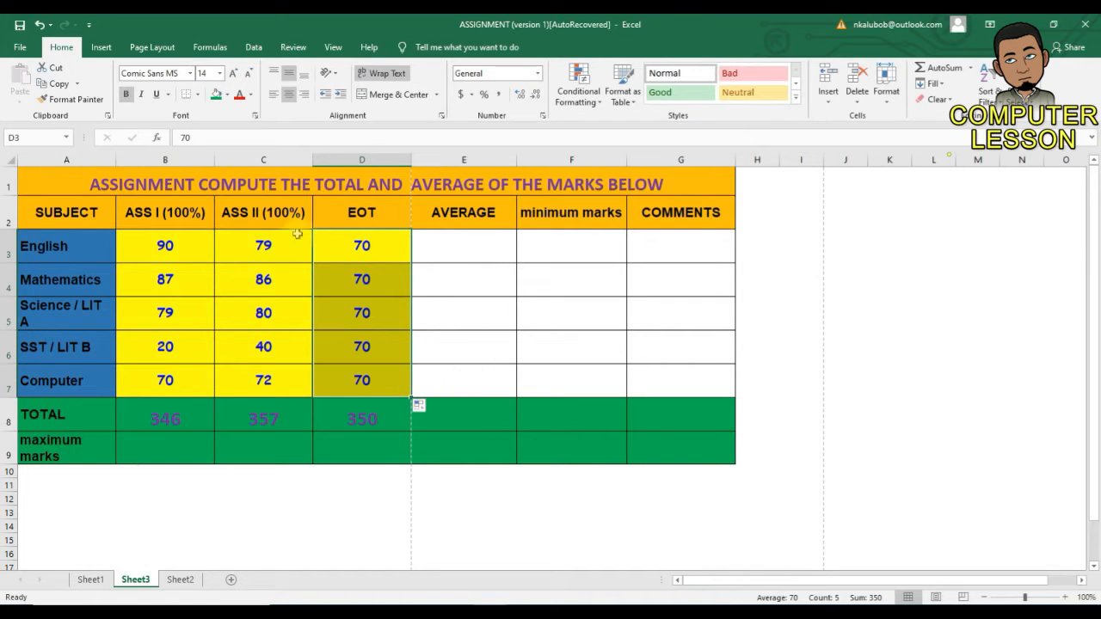
click(39, 24)
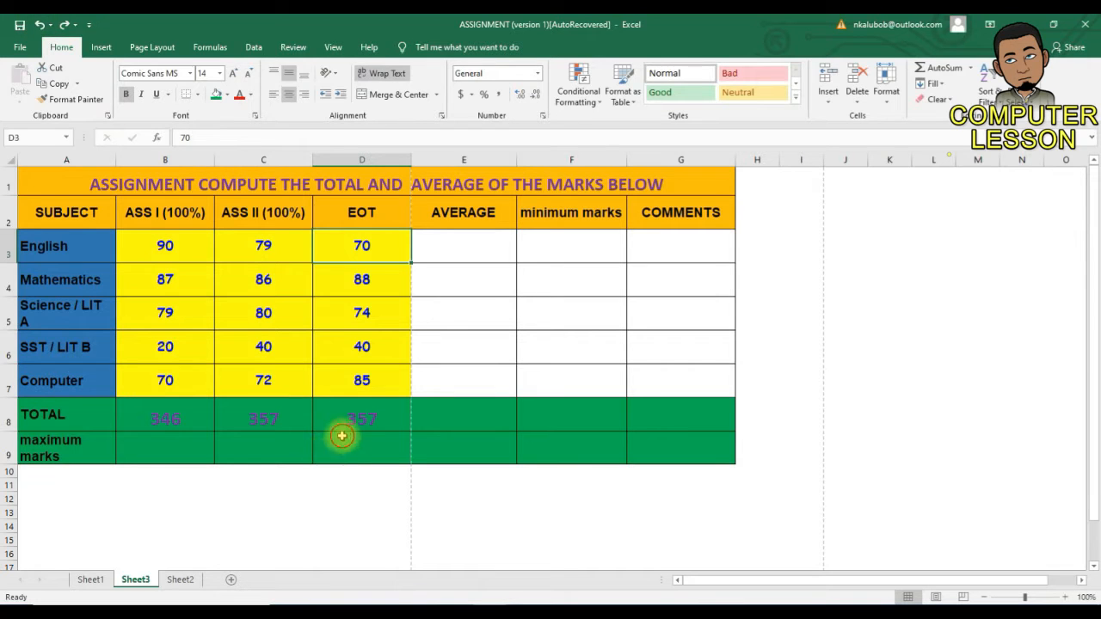
Fill the ASS I total formula from B8 across to D8 and check the copied formulas
click(238, 416)
click(167, 420)
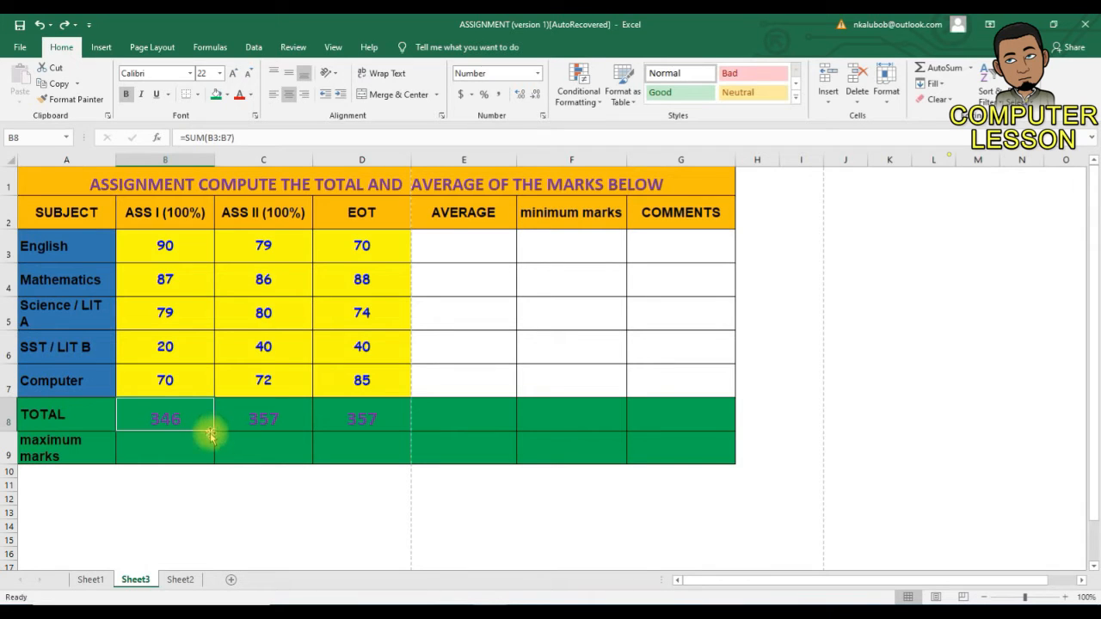
drag(212, 430, 382, 446)
click(364, 414)
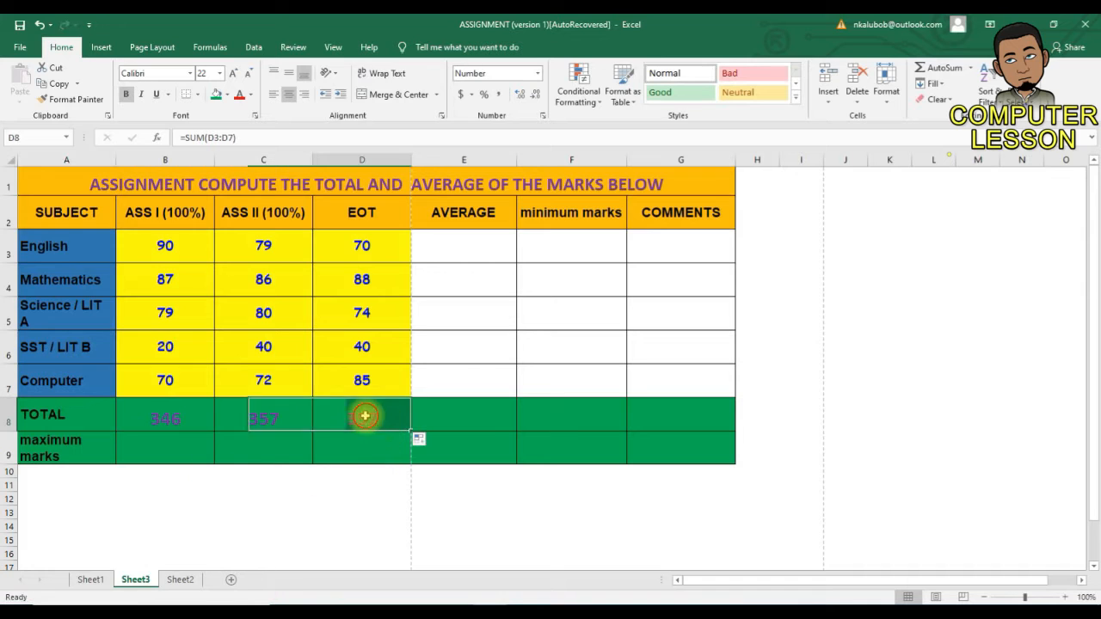
click(256, 418)
click(338, 418)
click(283, 418)
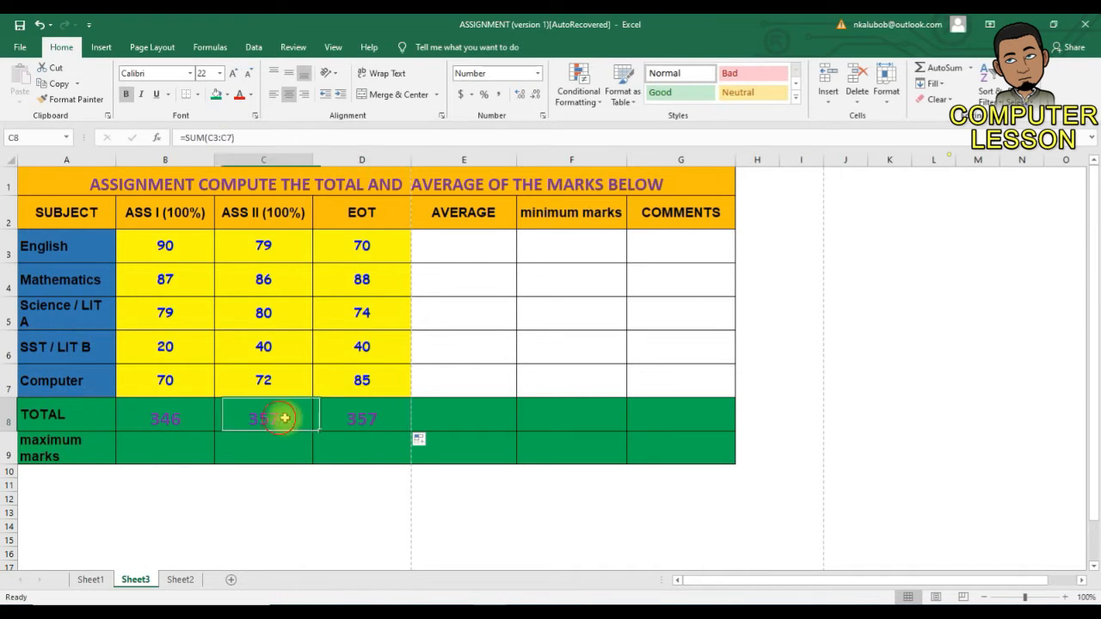
click(366, 421)
click(432, 422)
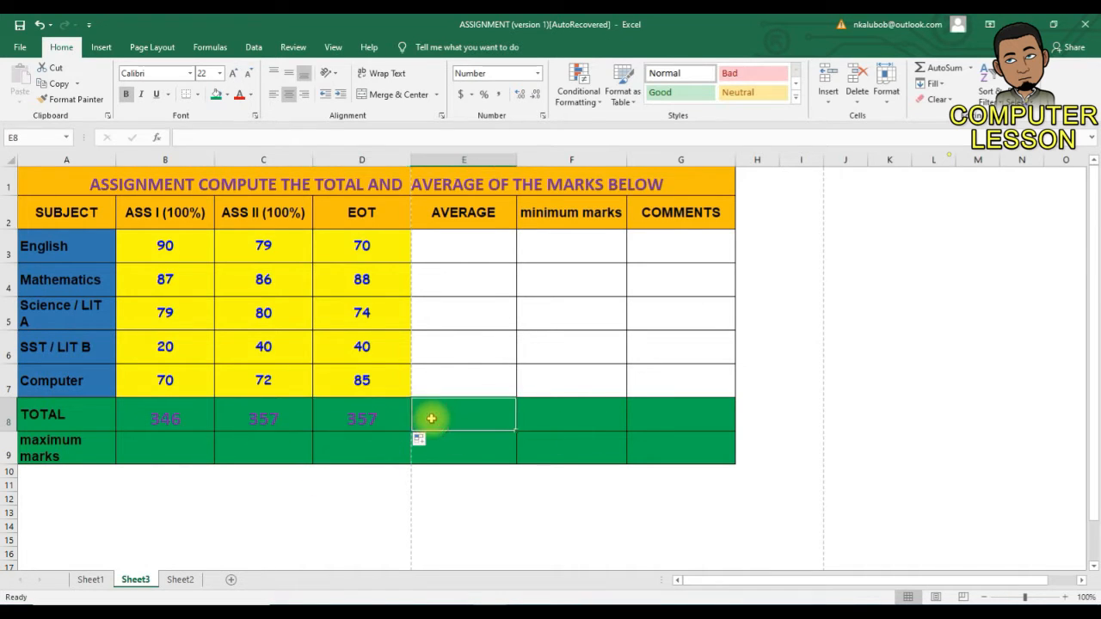
Average the English marks in B3:D3 with the AutoSum Average function so the result is placed in E3
click(445, 241)
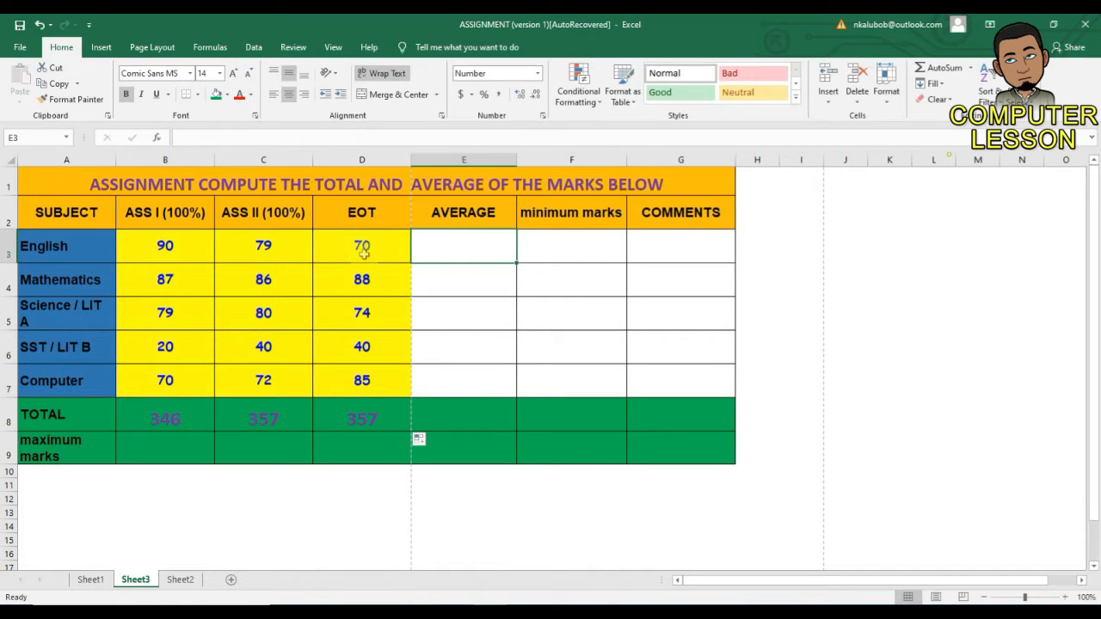
click(144, 252)
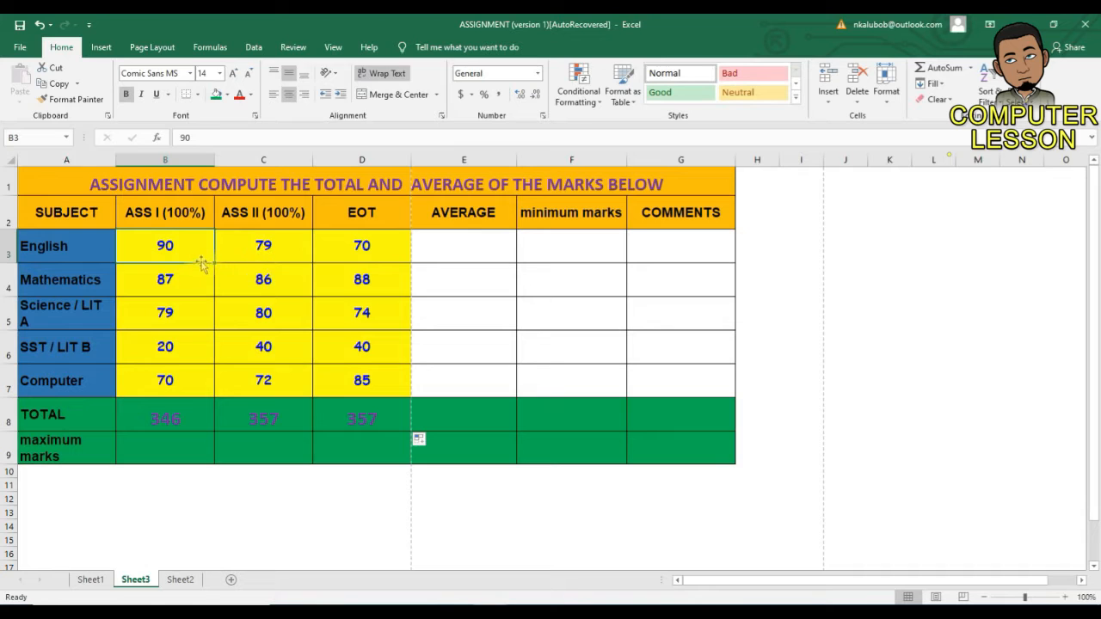
drag(165, 247, 353, 246)
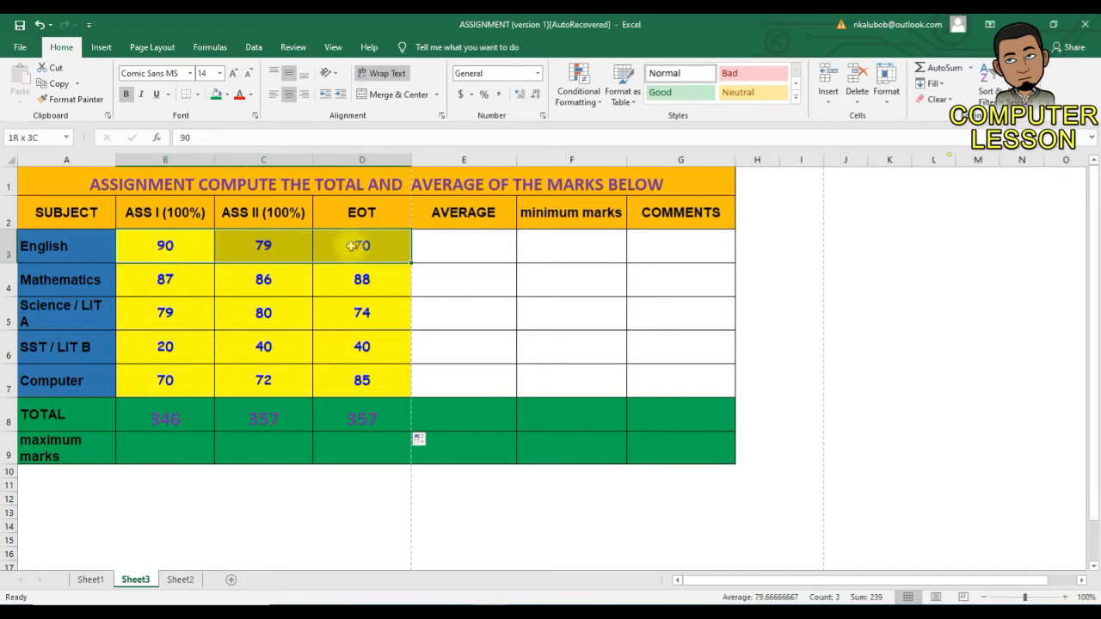
click(970, 68)
click(955, 102)
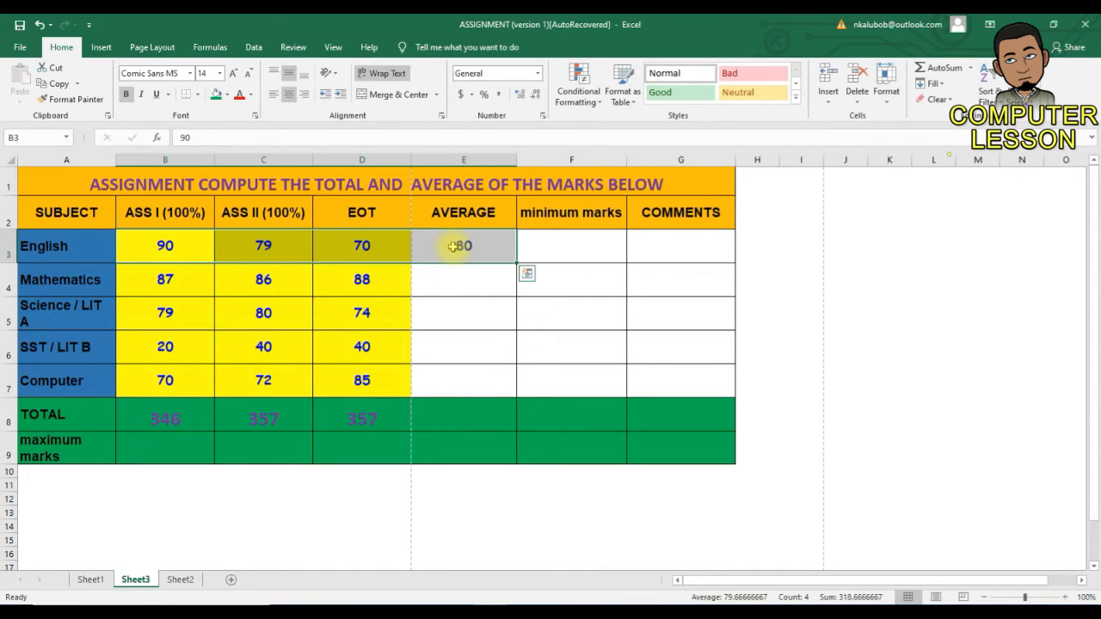
Review the English average formula in E3 and fill it down to E7 for the other subjects
click(503, 248)
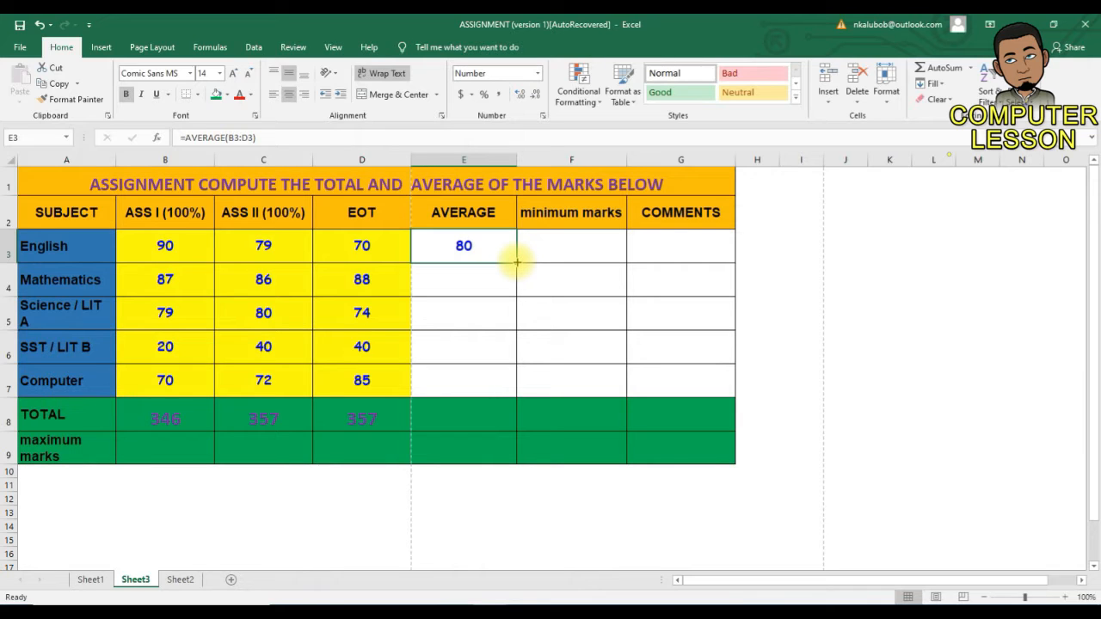
double_click(467, 253)
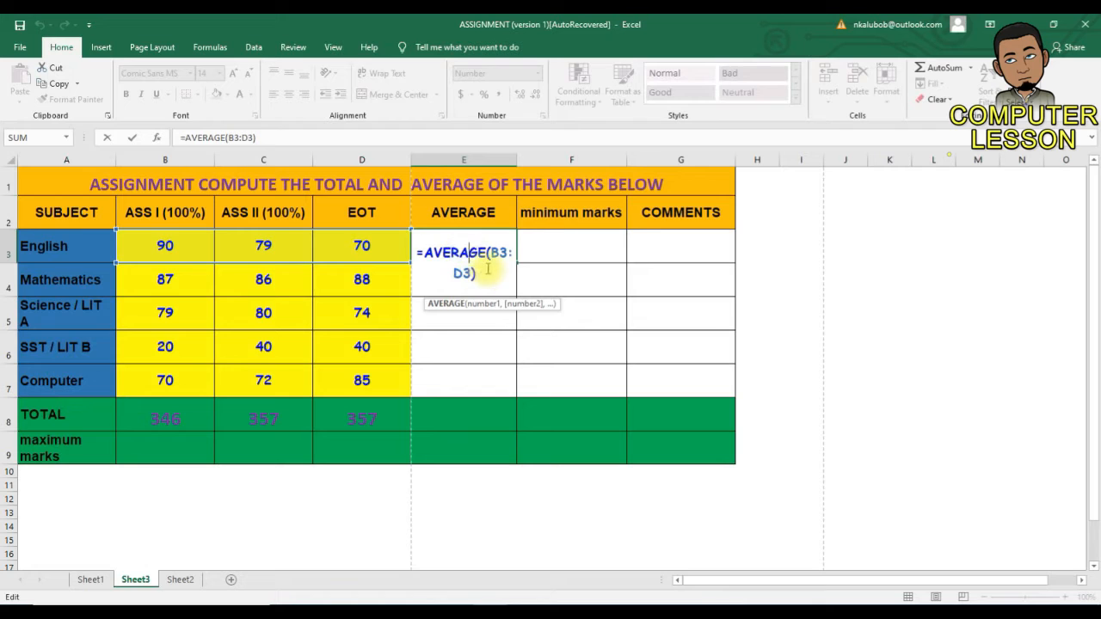
click(383, 277)
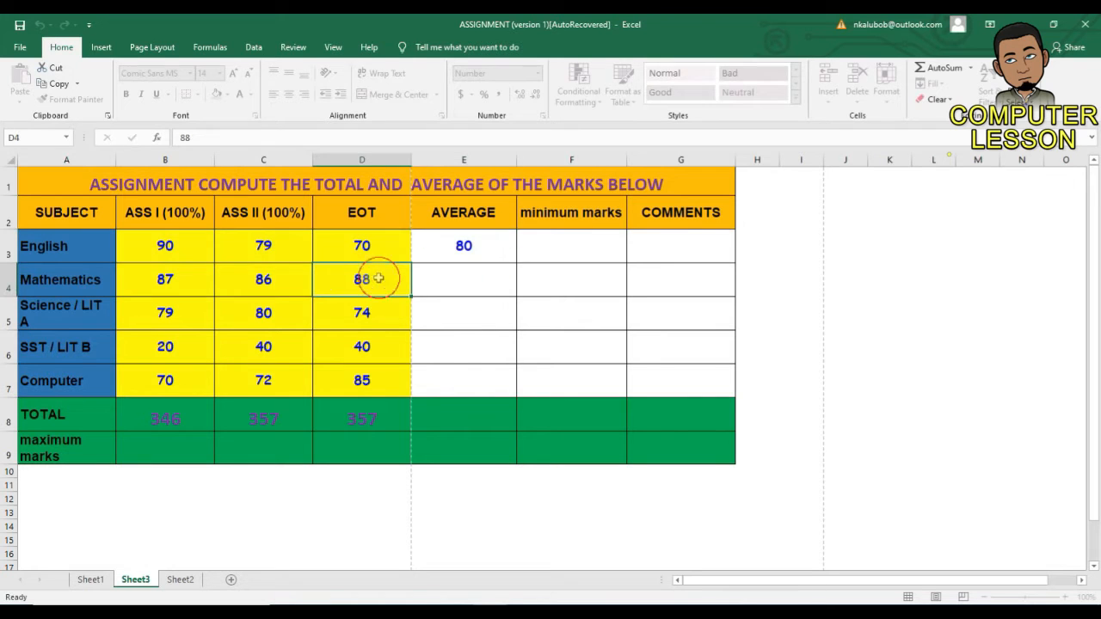
click(481, 249)
drag(515, 262, 509, 388)
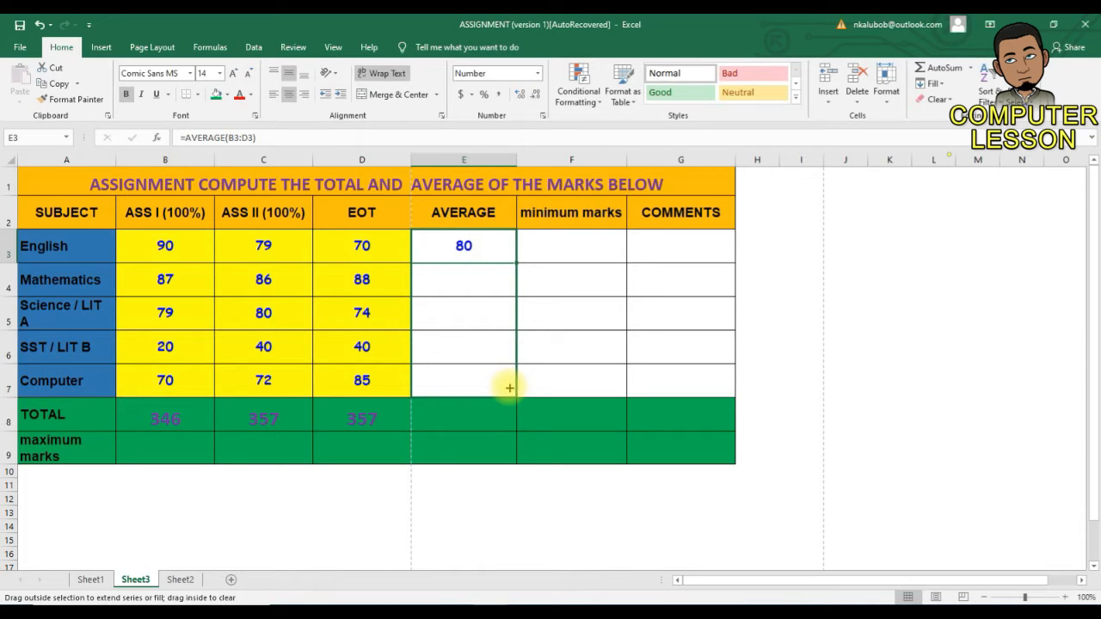
drag(510, 388, 508, 387)
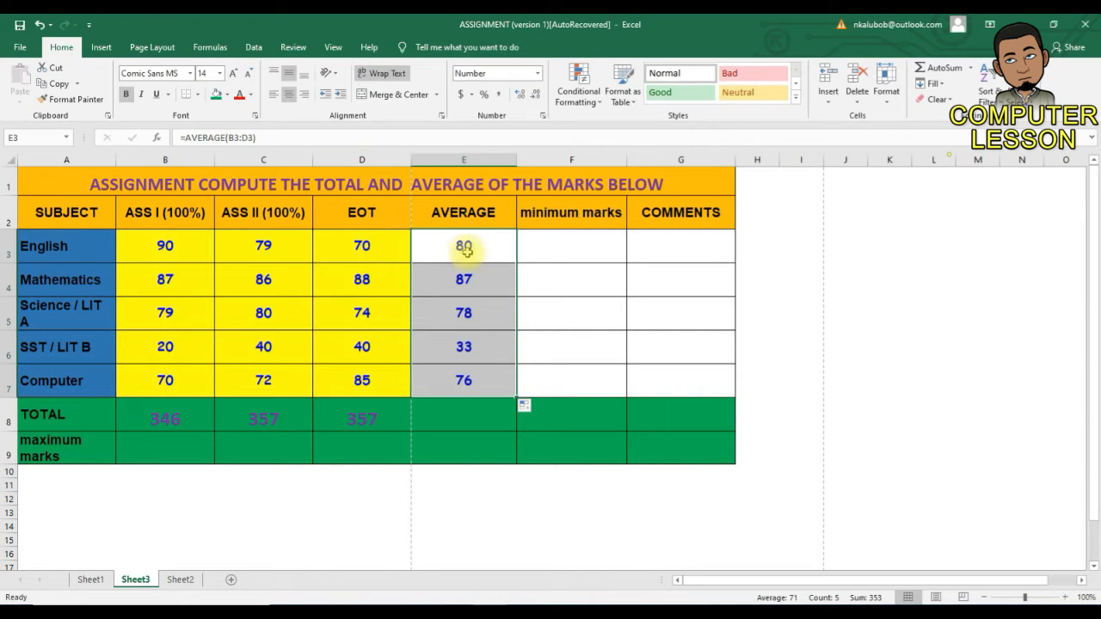
Compute the minimum of the English marks B3:D3 in F3 with the AutoSum Min function and fill it down to F7
click(576, 249)
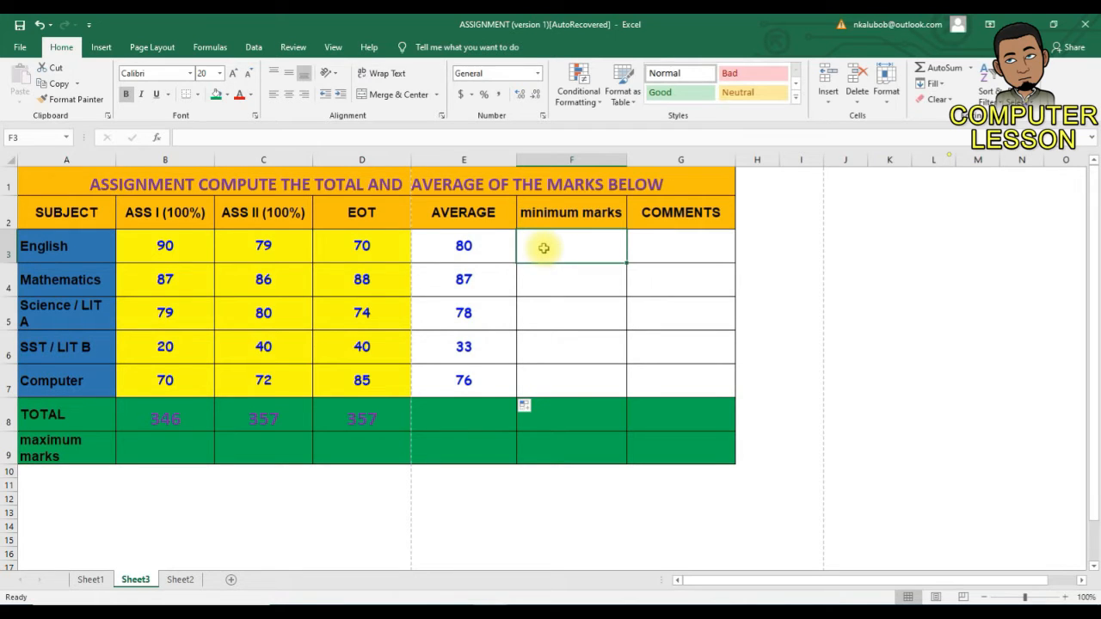
click(480, 250)
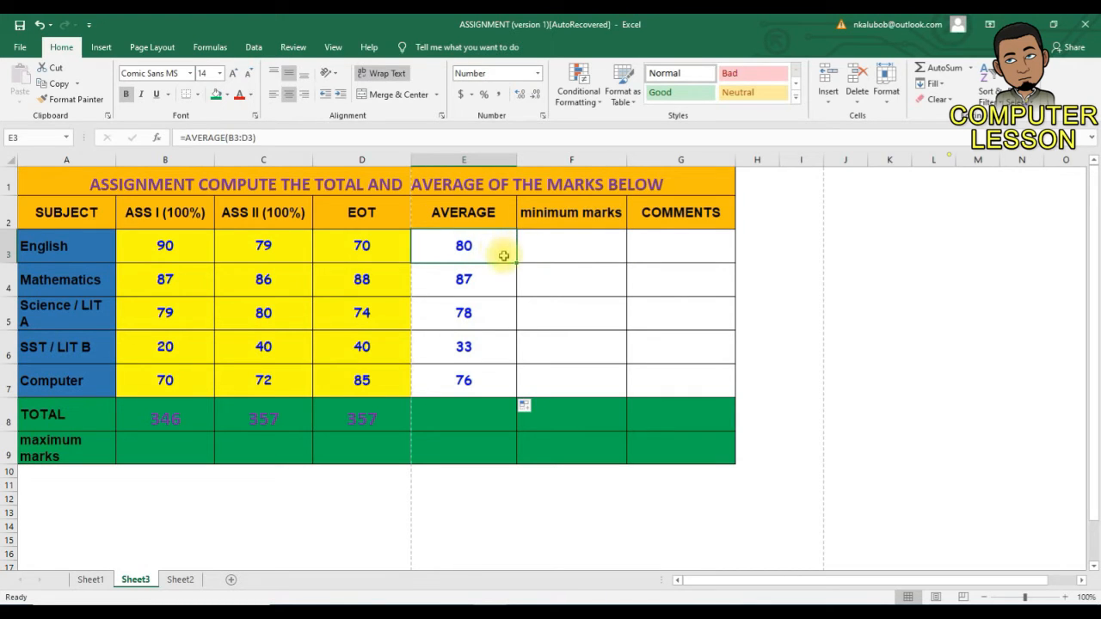
click(154, 246)
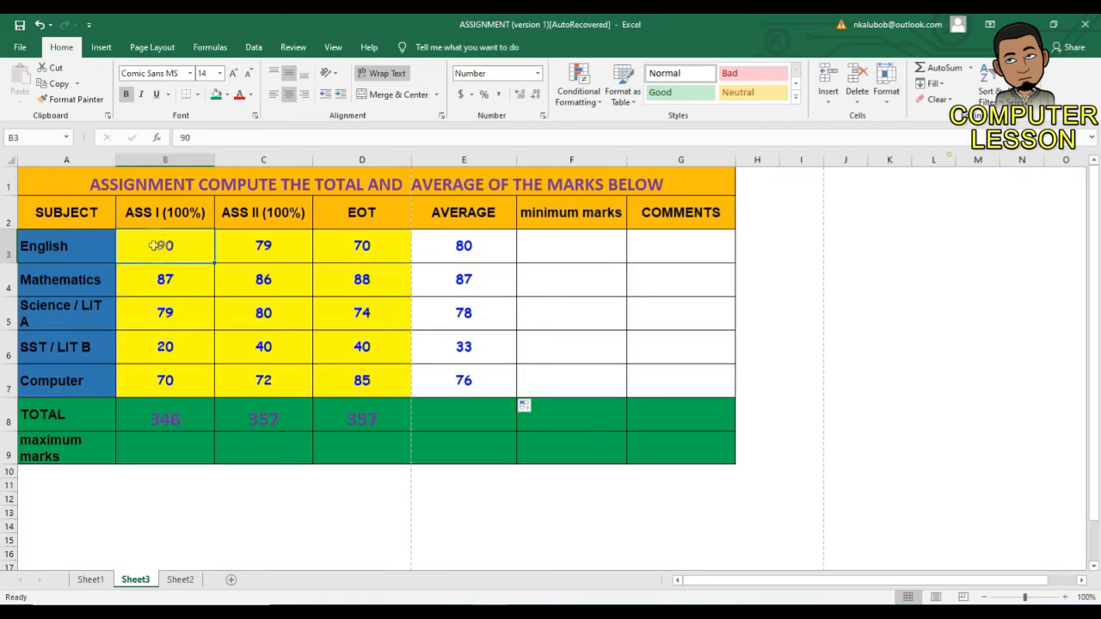
drag(177, 247, 351, 256)
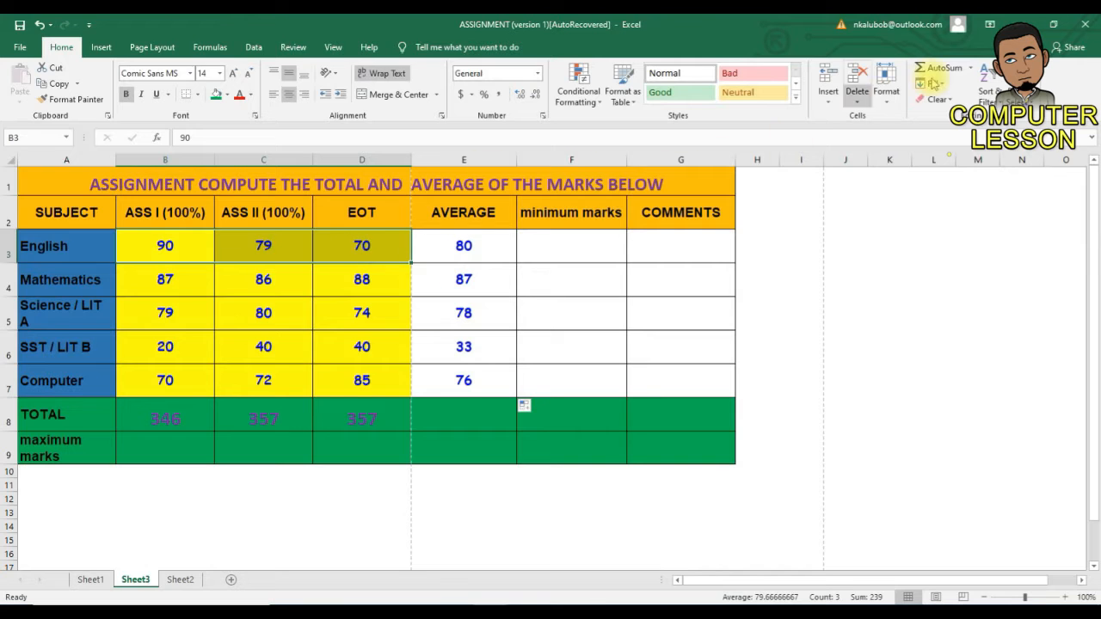
click(970, 68)
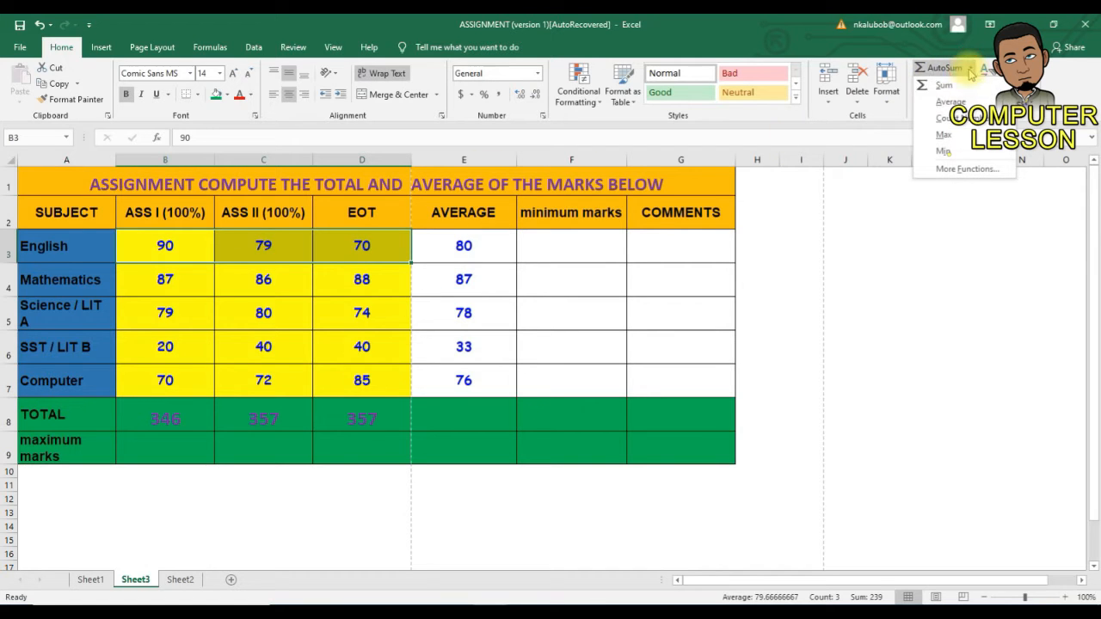
click(957, 152)
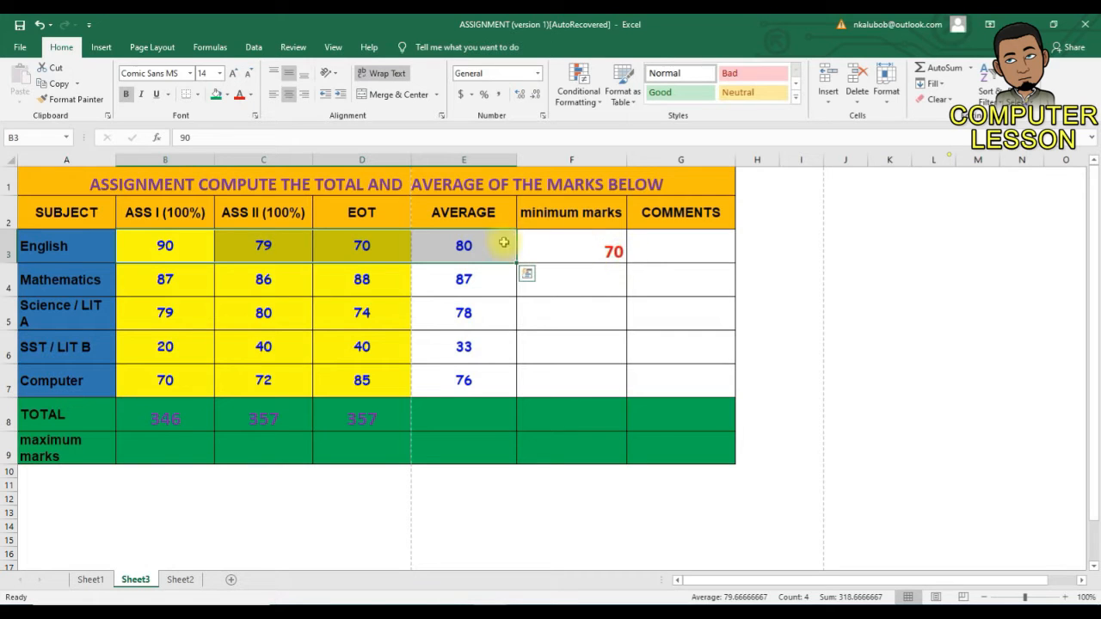
click(602, 251)
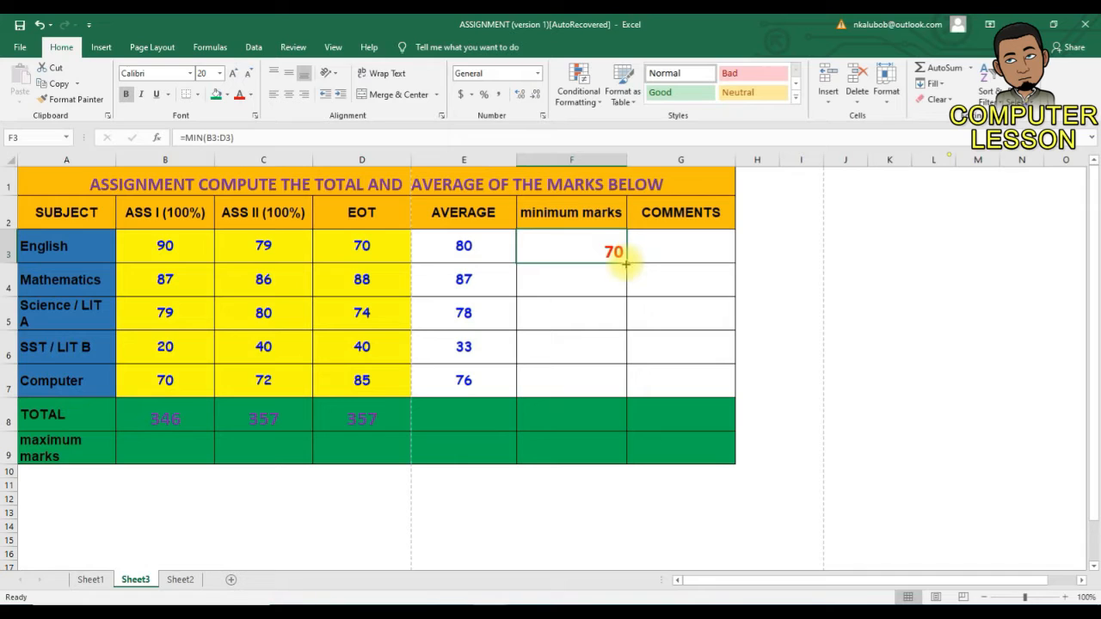
drag(625, 263, 621, 385)
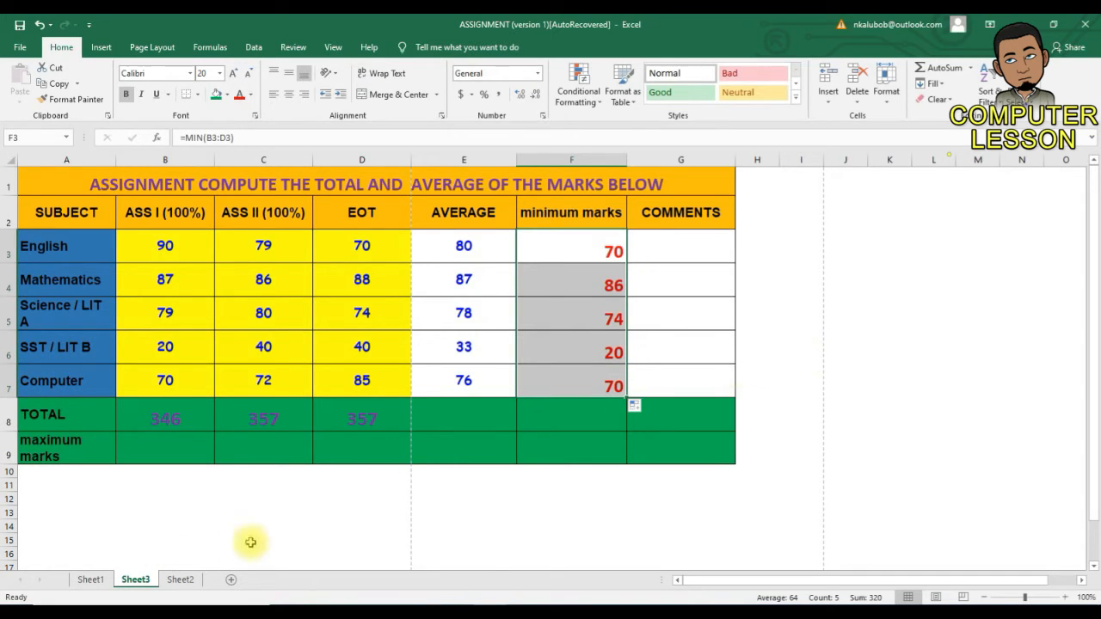
Compute the maximum of the ASS I marks B3:B7 in B9 with the AutoSum Max function and fill it across to E9
click(151, 450)
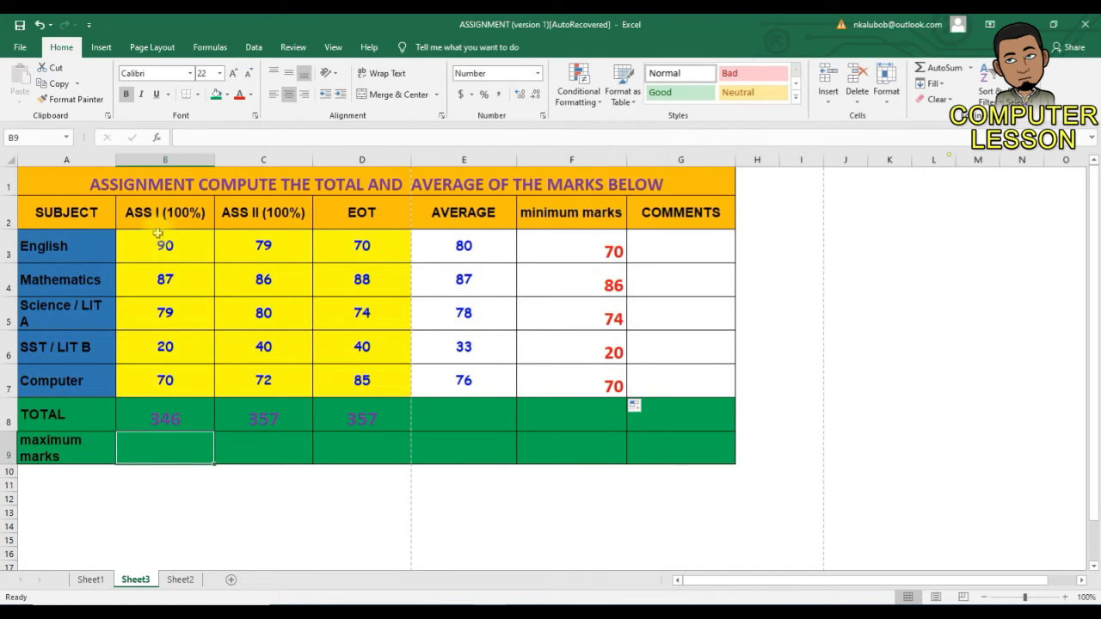
drag(163, 246, 172, 381)
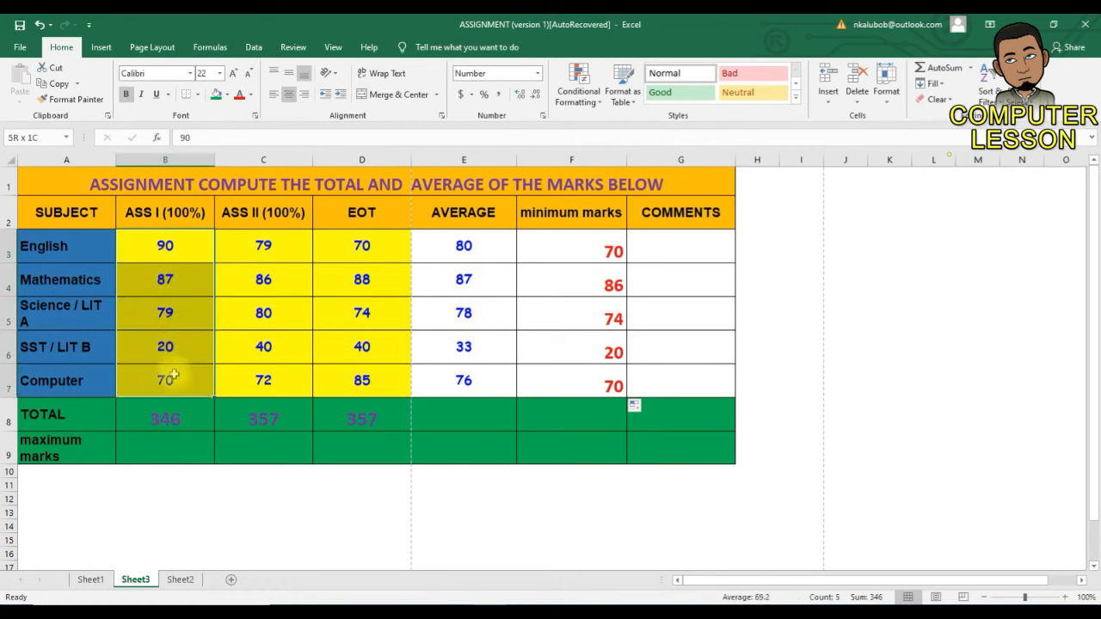
click(971, 67)
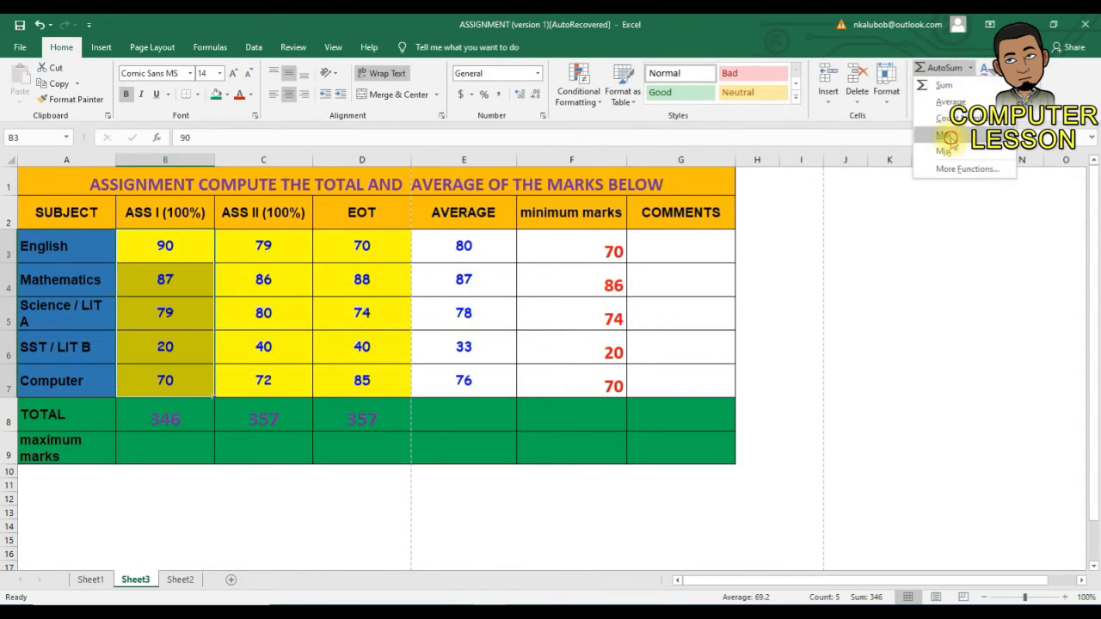
click(949, 138)
click(160, 469)
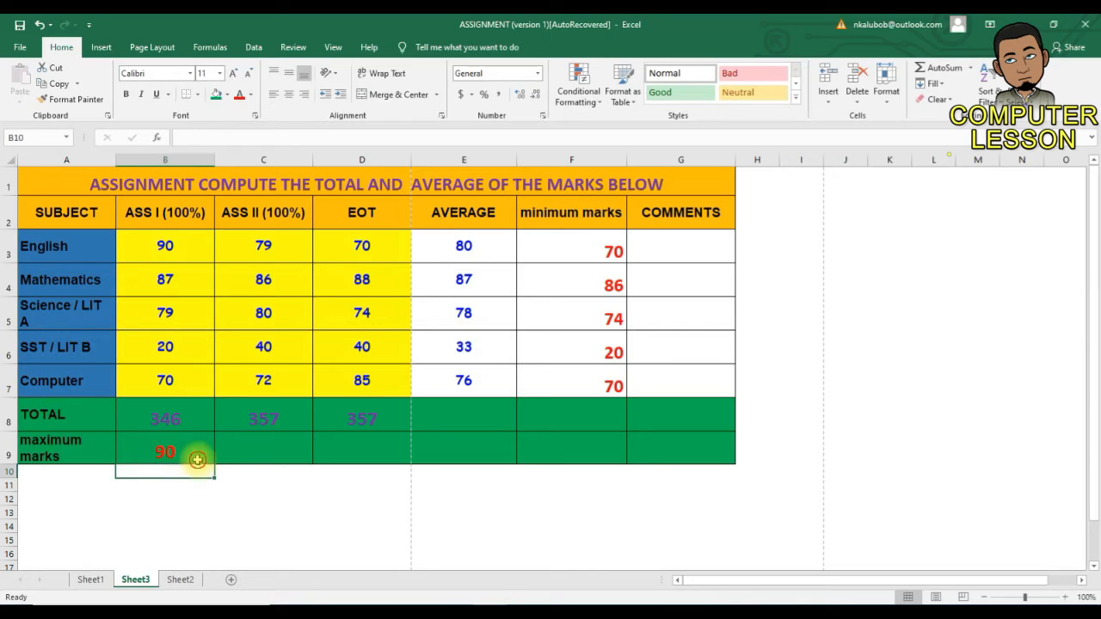
click(197, 460)
drag(211, 466, 497, 458)
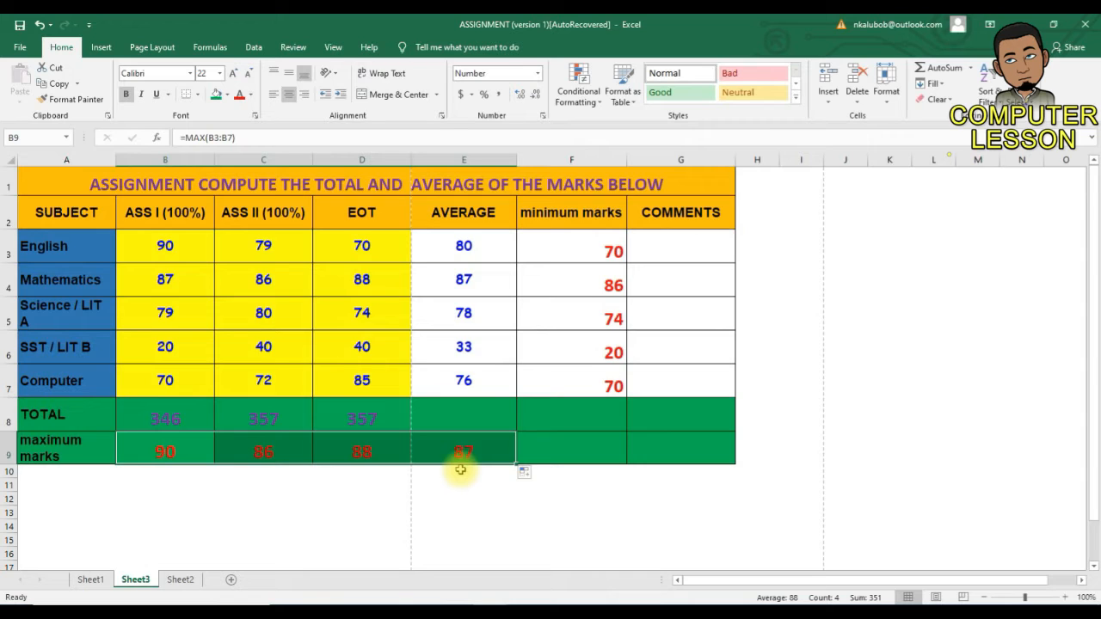
click(548, 449)
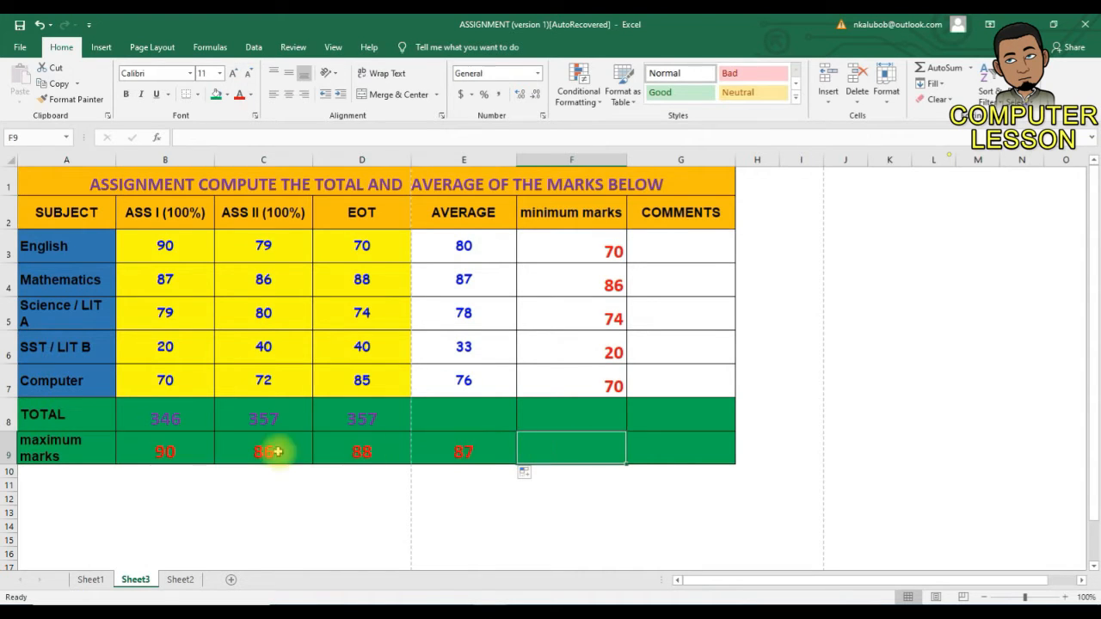
Clear the existing IF formula from the English comment cell G3
click(671, 247)
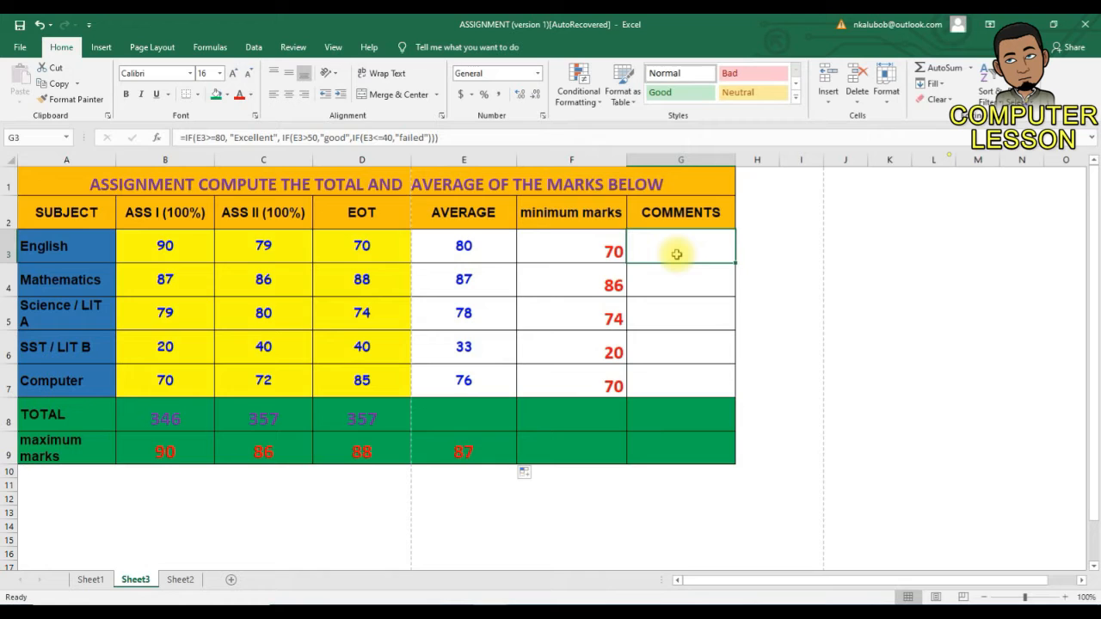
text(0)
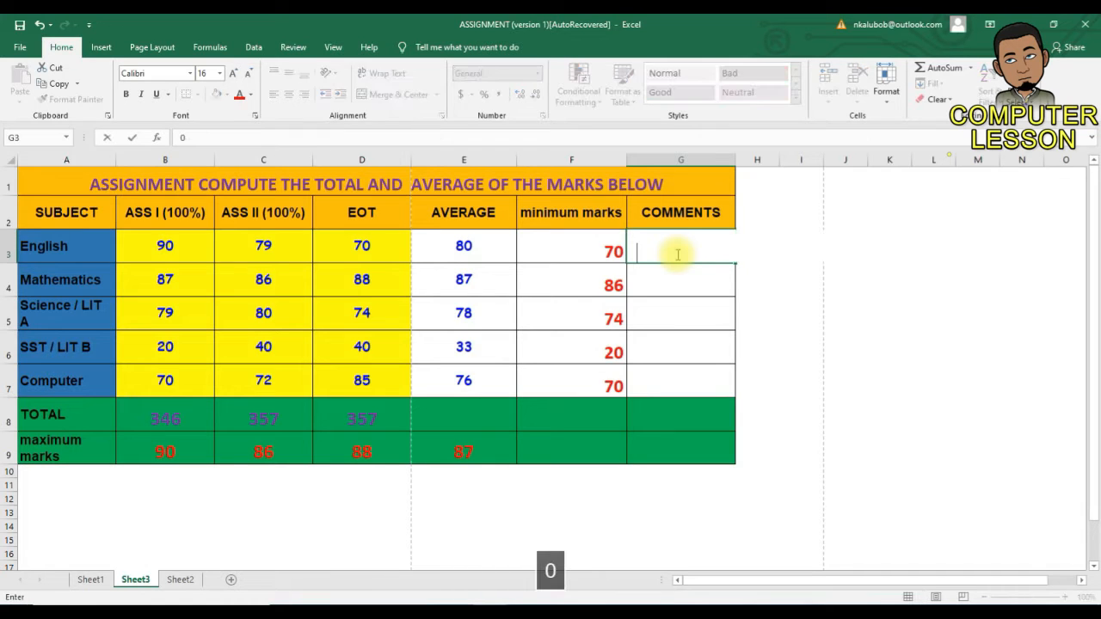
key(BackSpace)
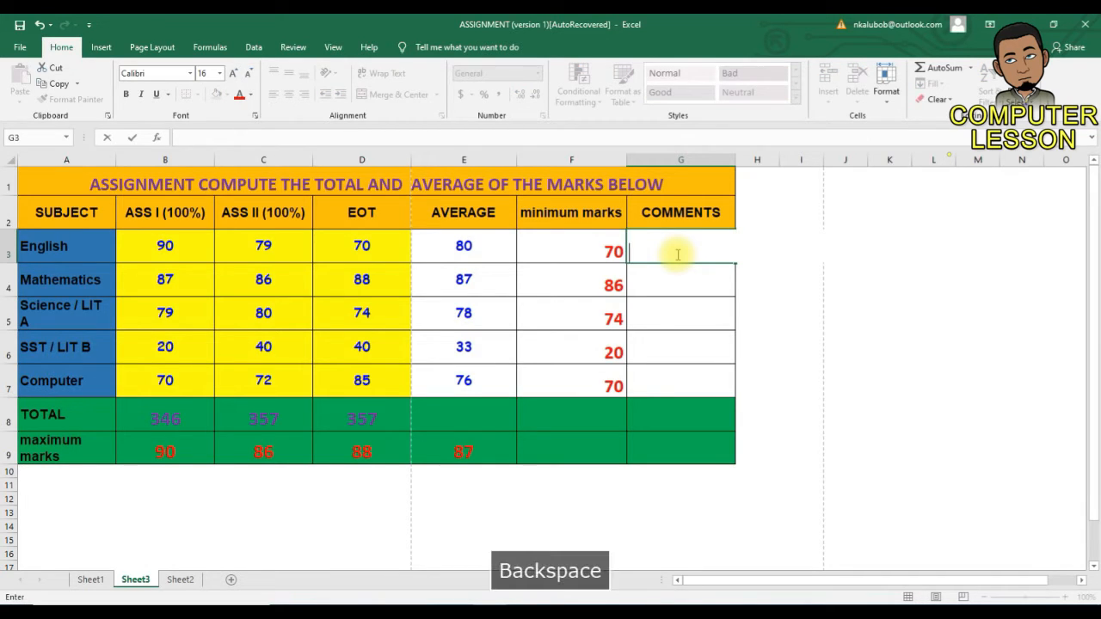
text(0)
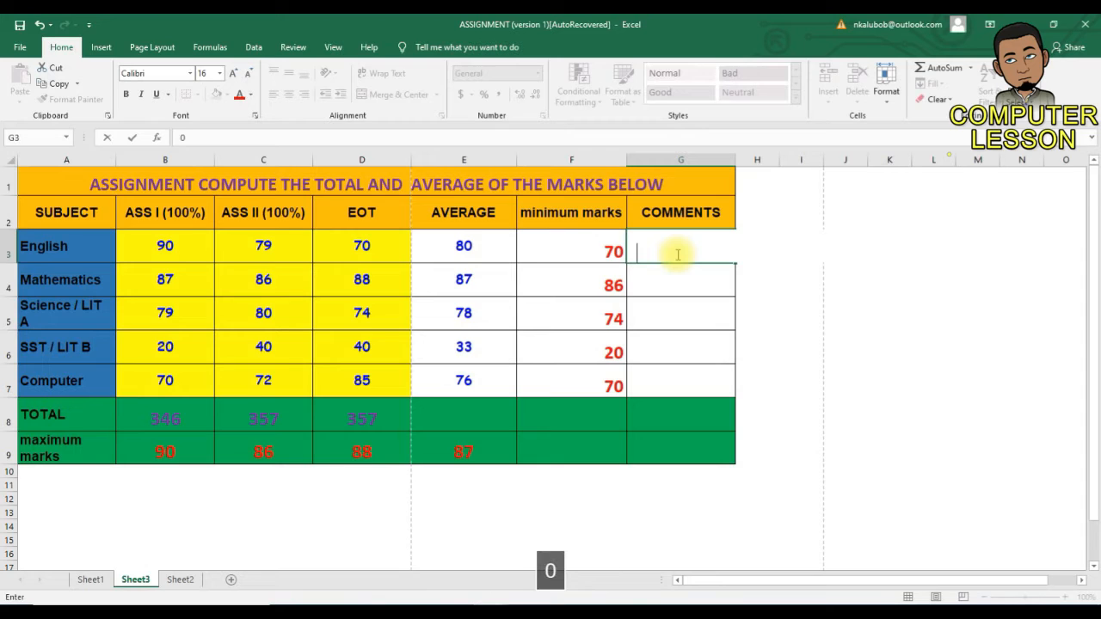
key(BackSpace)
text(=)
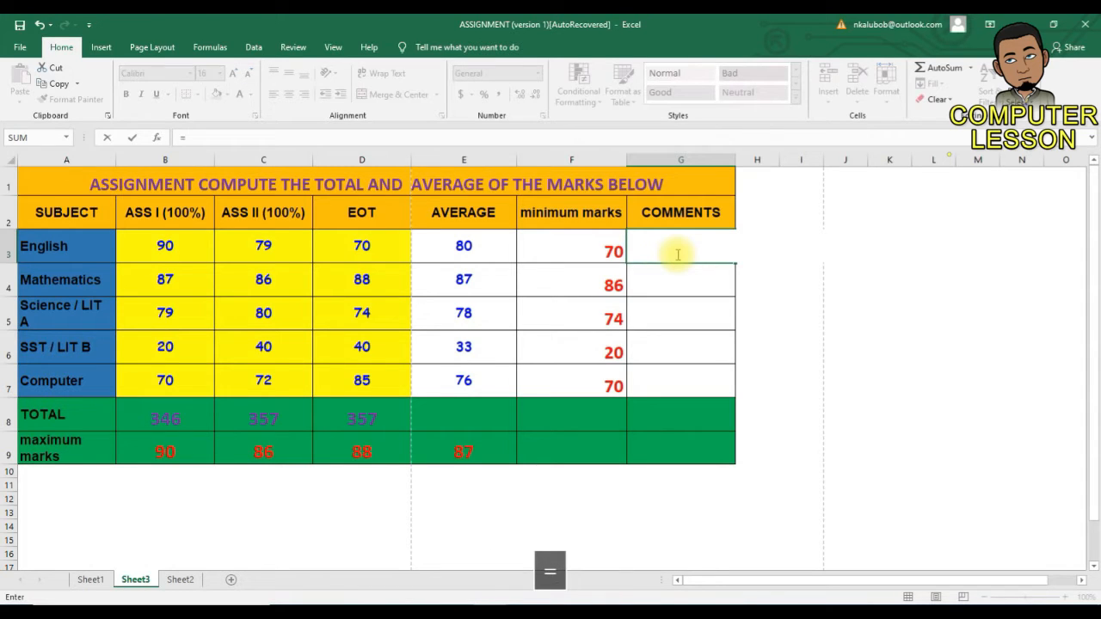
key(BackSpace)
text(=)
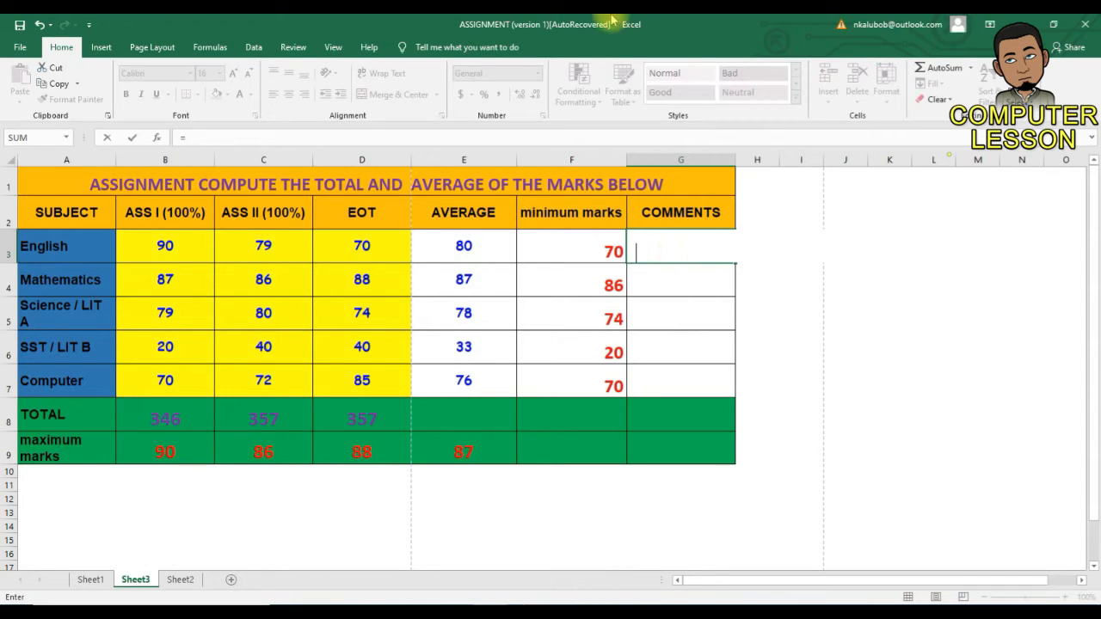
click(676, 305)
click(665, 285)
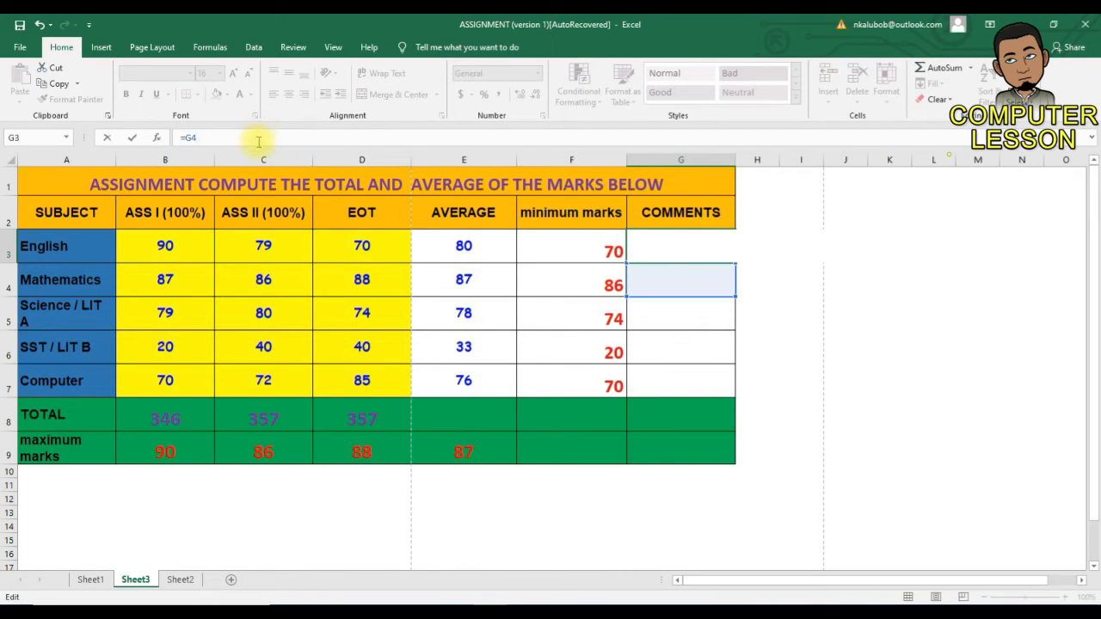
key(BackSpace)
key(BackSpace)
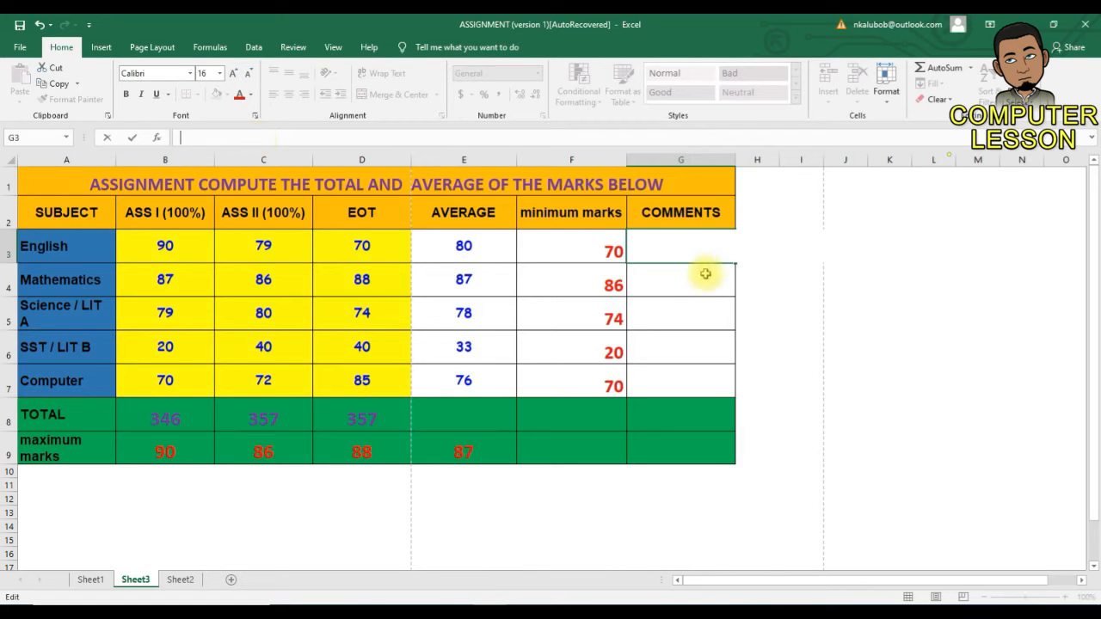
click(677, 291)
Start an IF formula in the English comment cell G3 with the condition e3>80
click(676, 250)
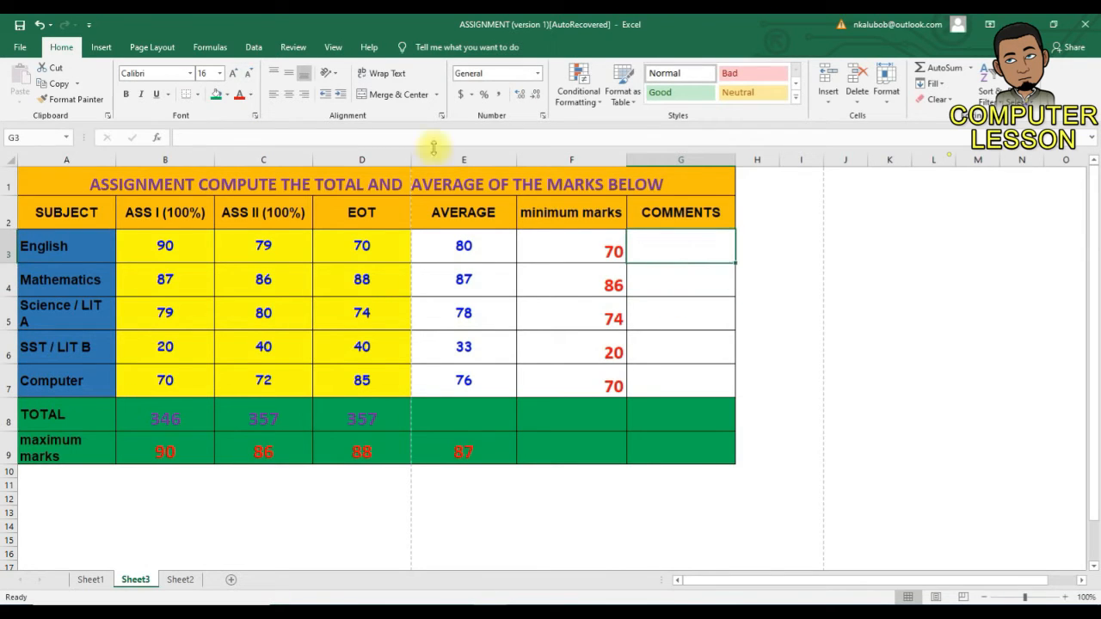
click(193, 136)
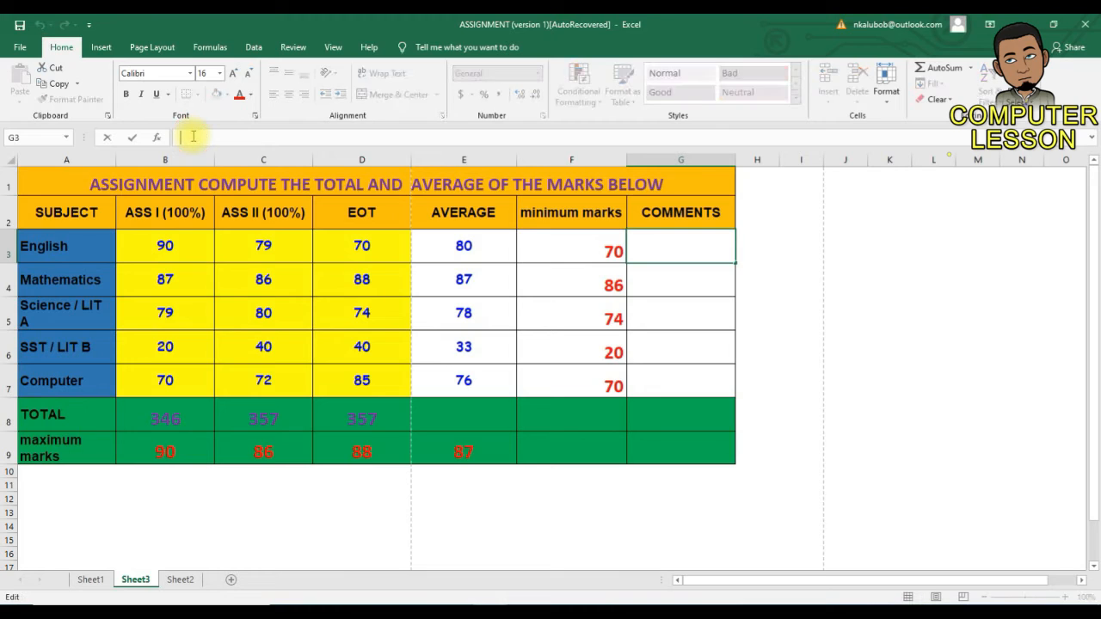
text(0)
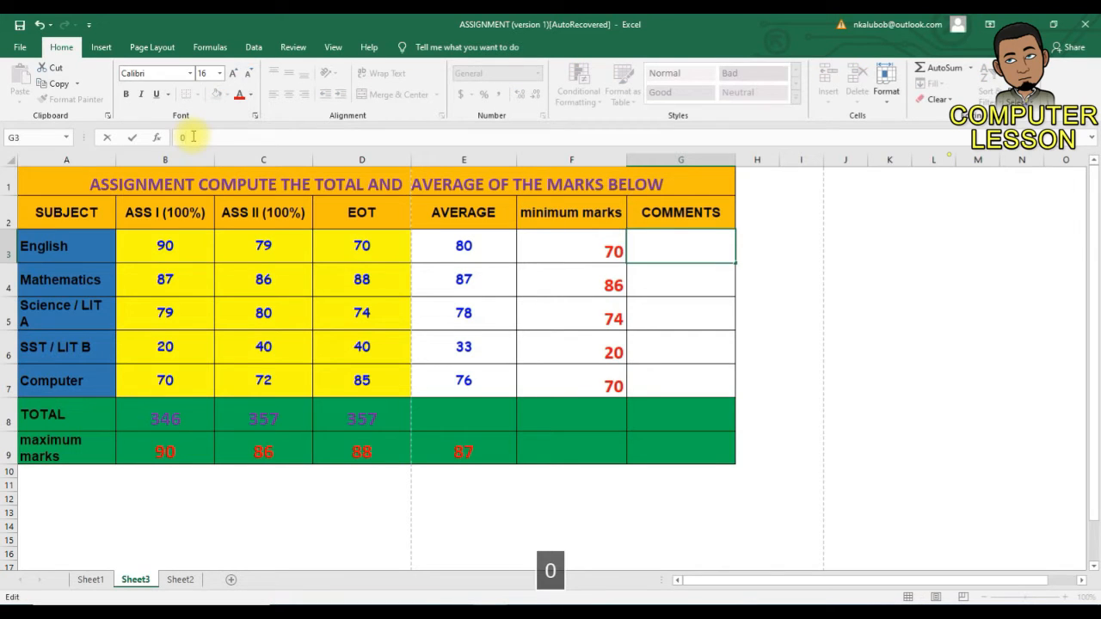
key(BackSpace)
text(=)
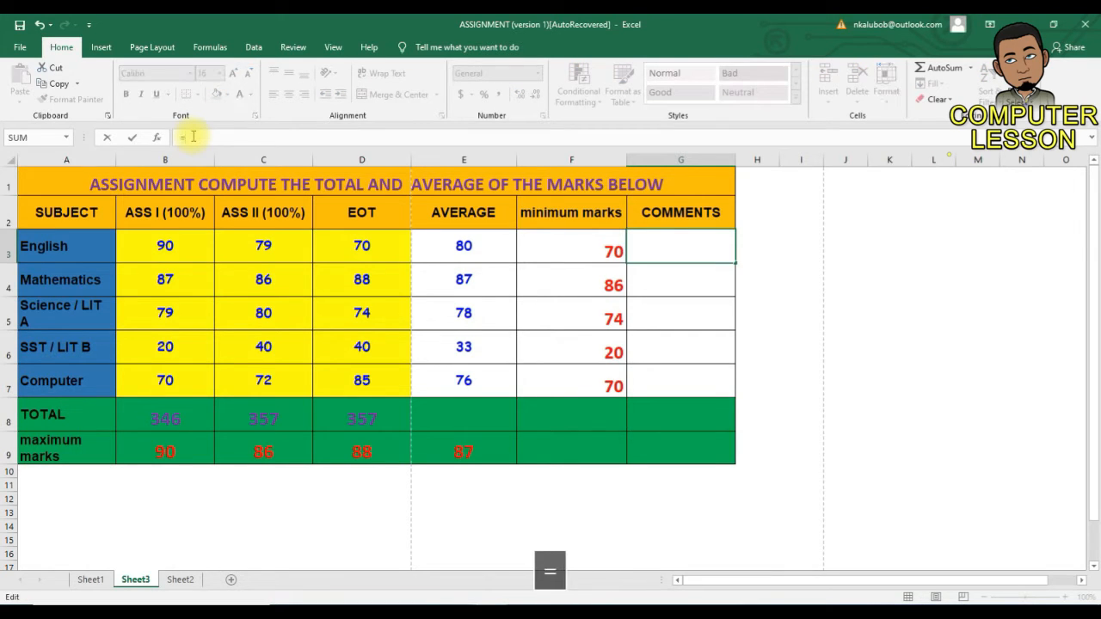
text(I)
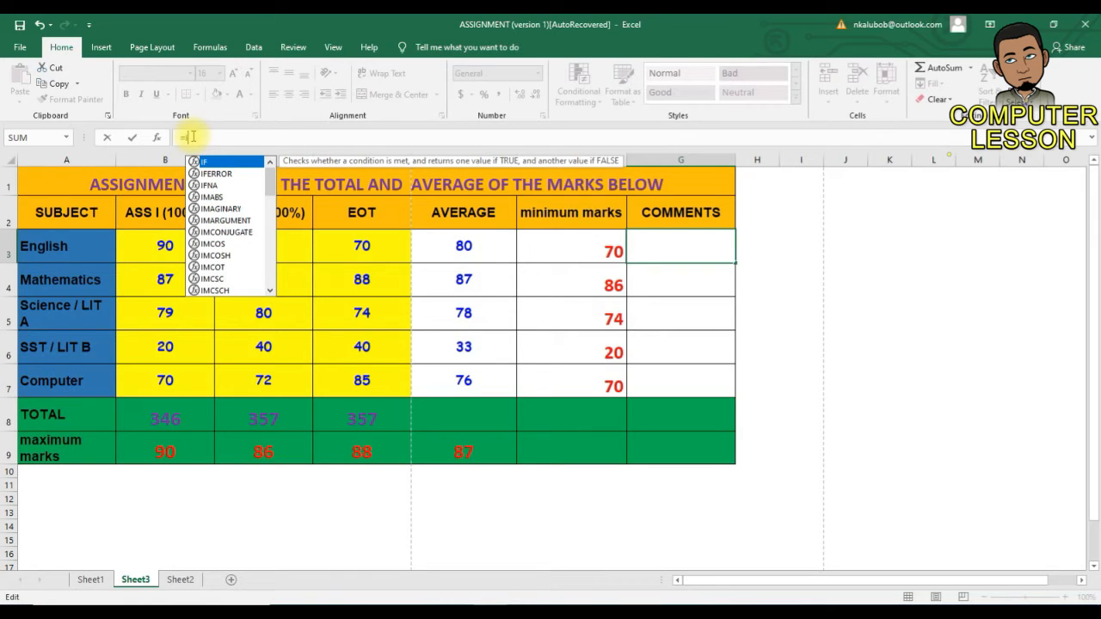
text(F)
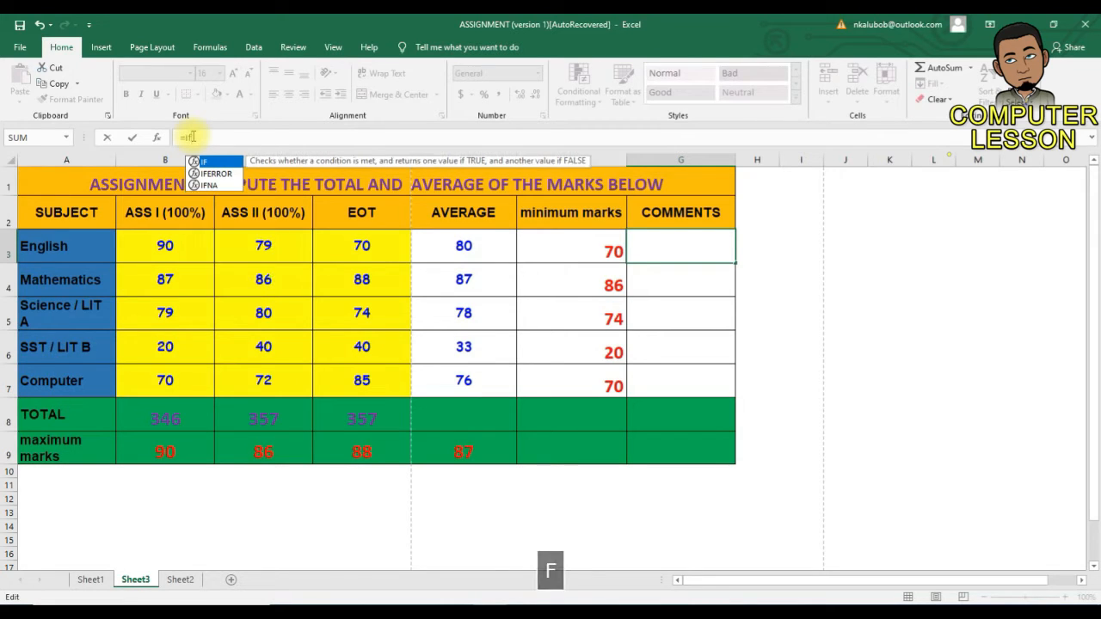
text(()
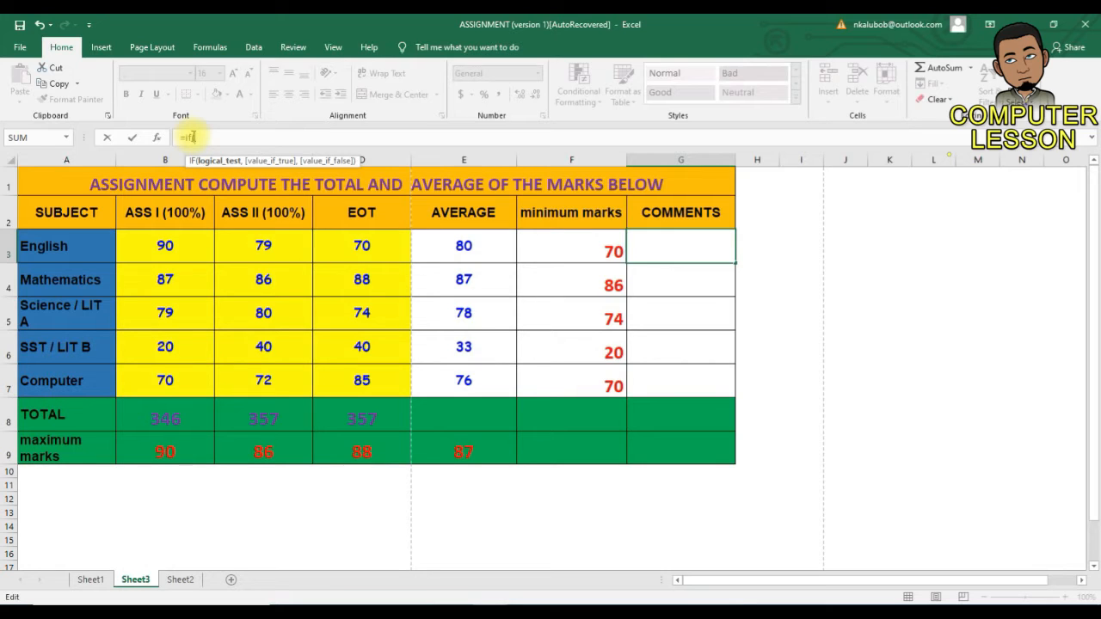
text(e3)
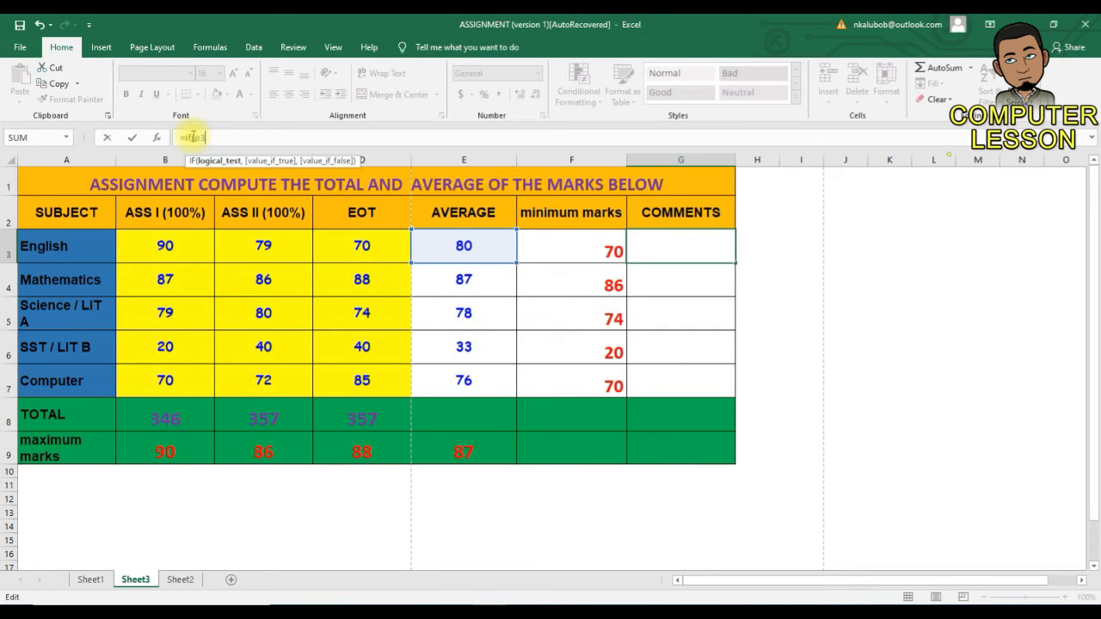
text(>80)
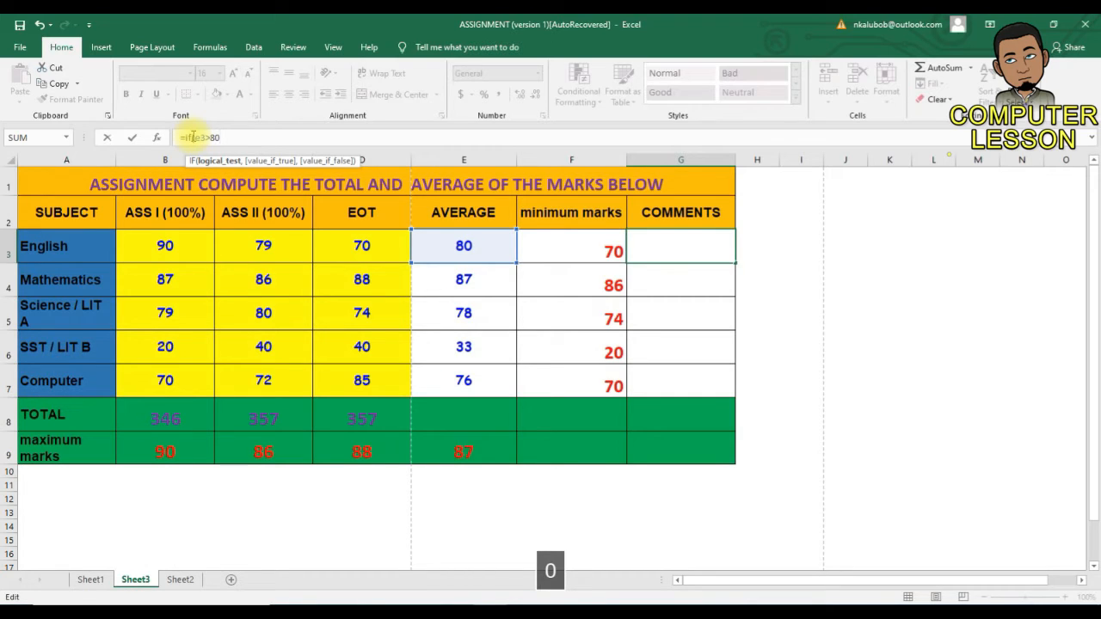
Add "Excellent" as the value returned when the first condition of the G3 formula is true
text(,)
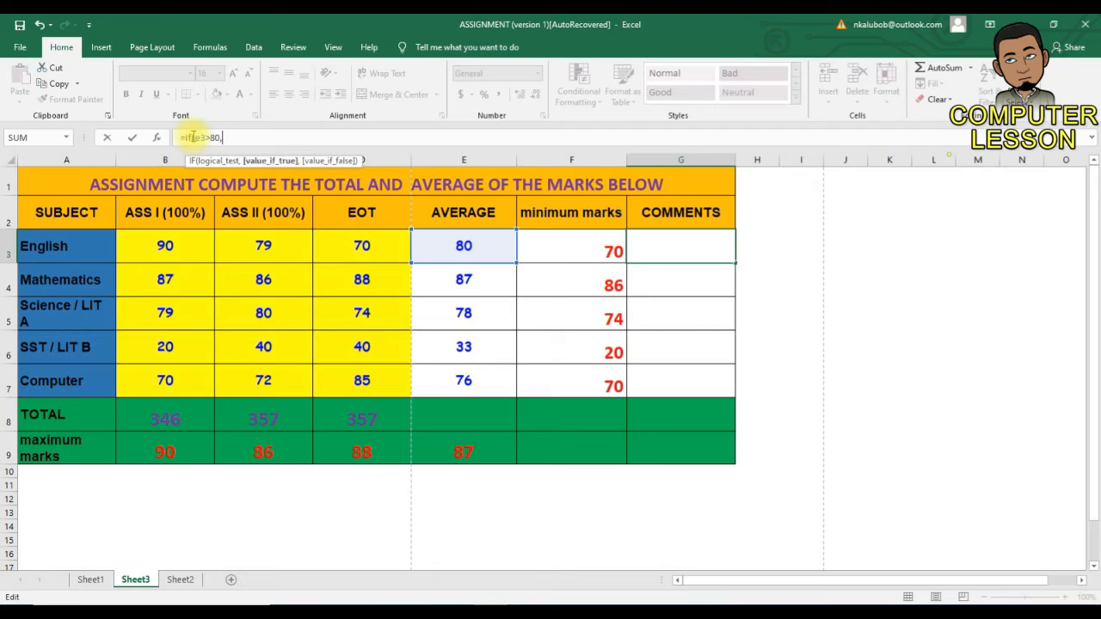
text(")
key(BackSpace)
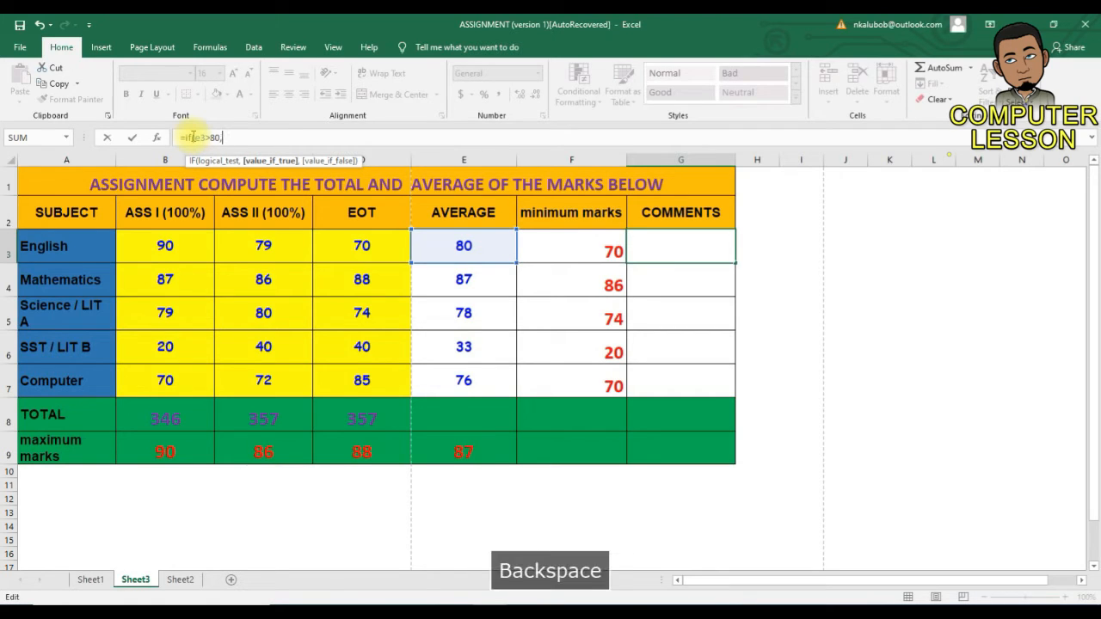
text(")
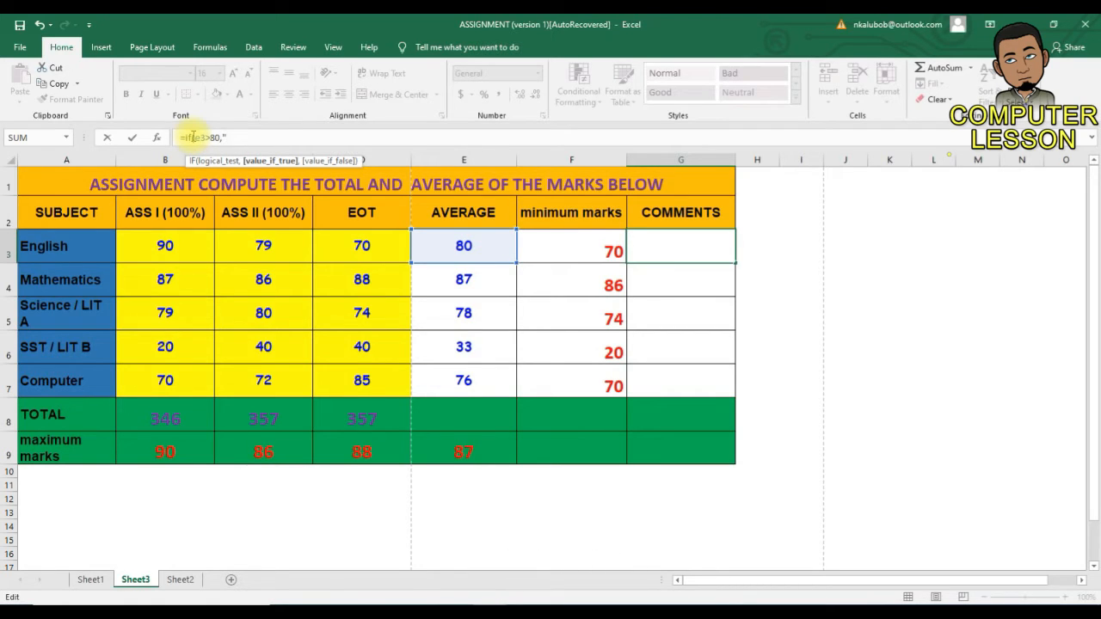
text(Exe)
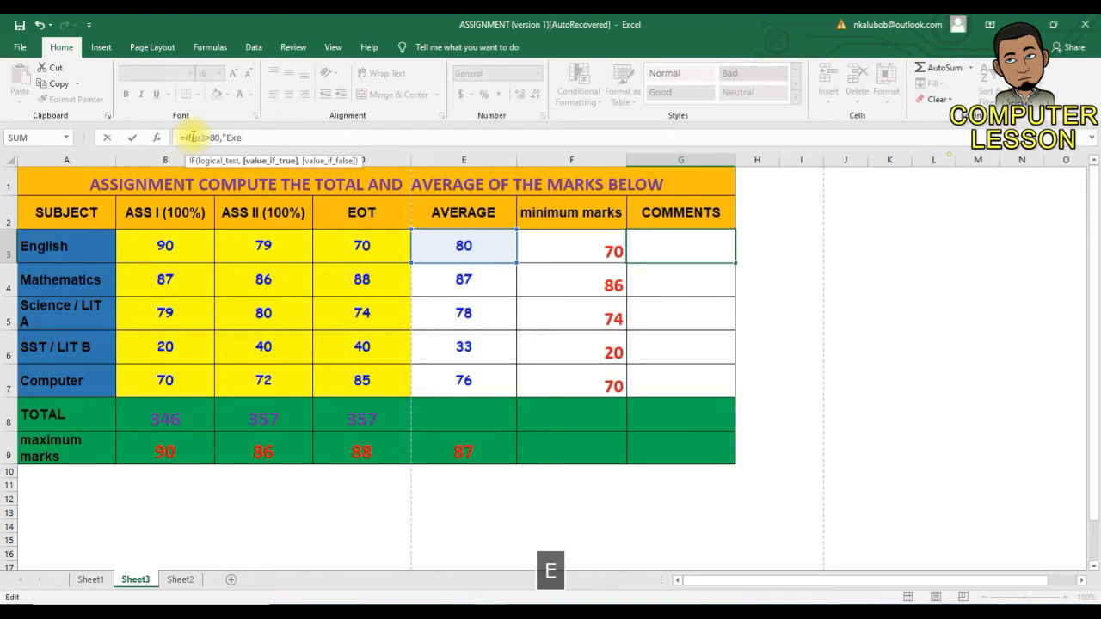
key(BackSpace)
text(cellent)
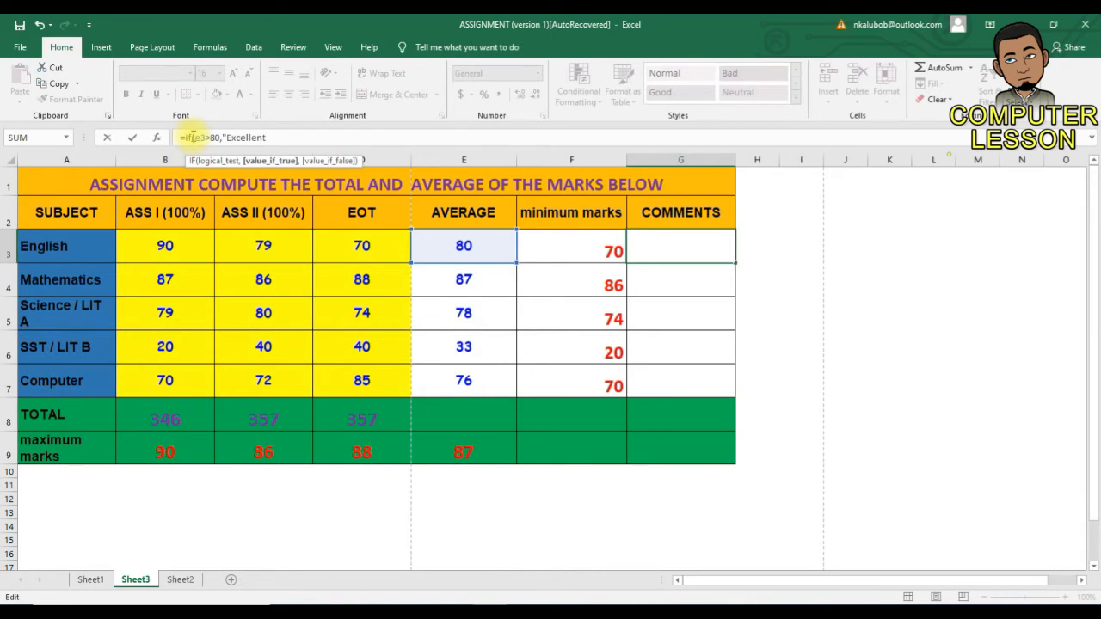
text(",)
Nest a second IF in the G3 formula with the condition e3>60
text(if)
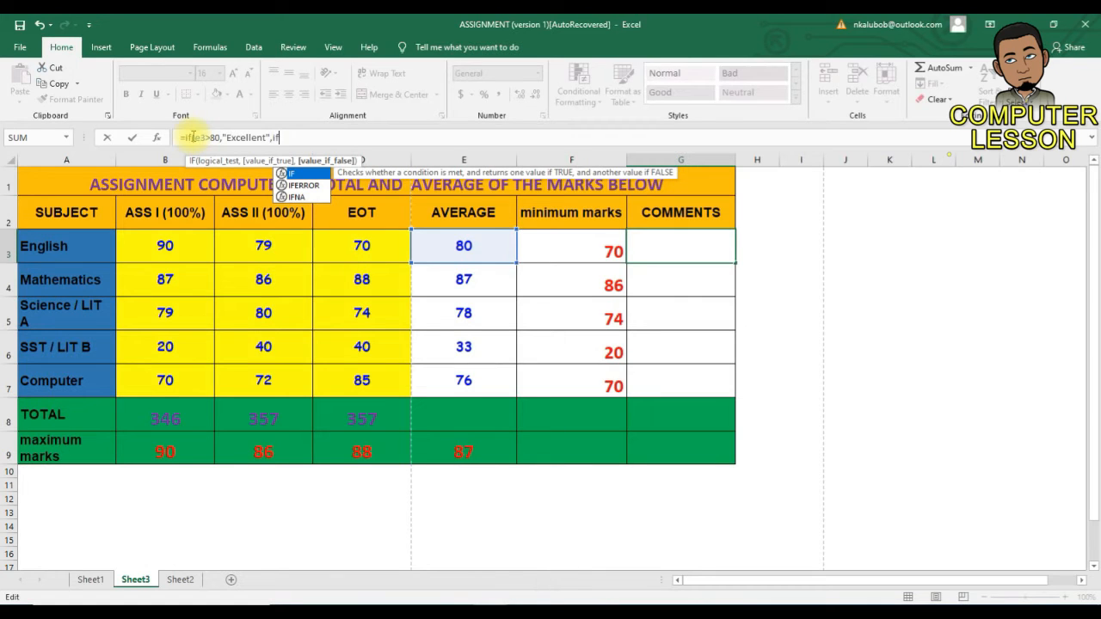
text(e3)
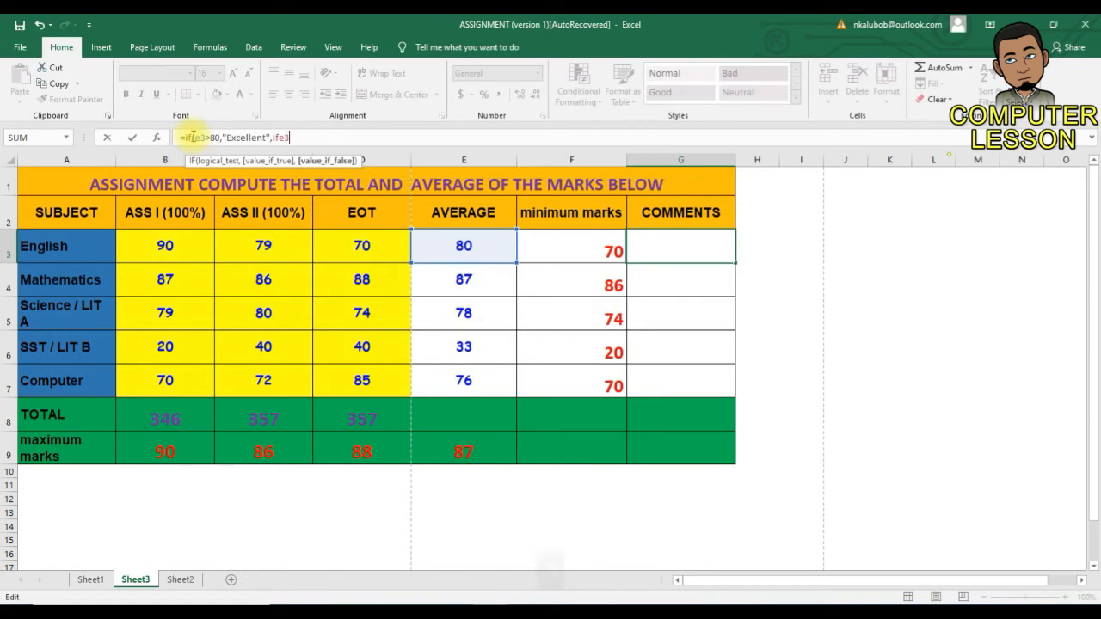
key(BackSpace)
key(BackSpace)
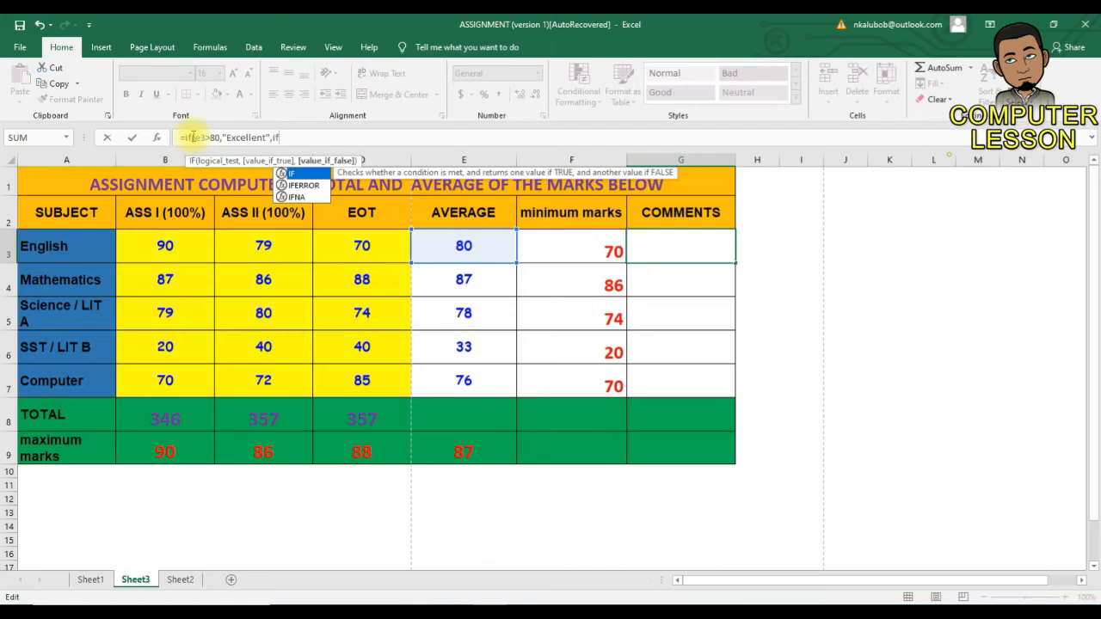
text(*)
key(BackSpace)
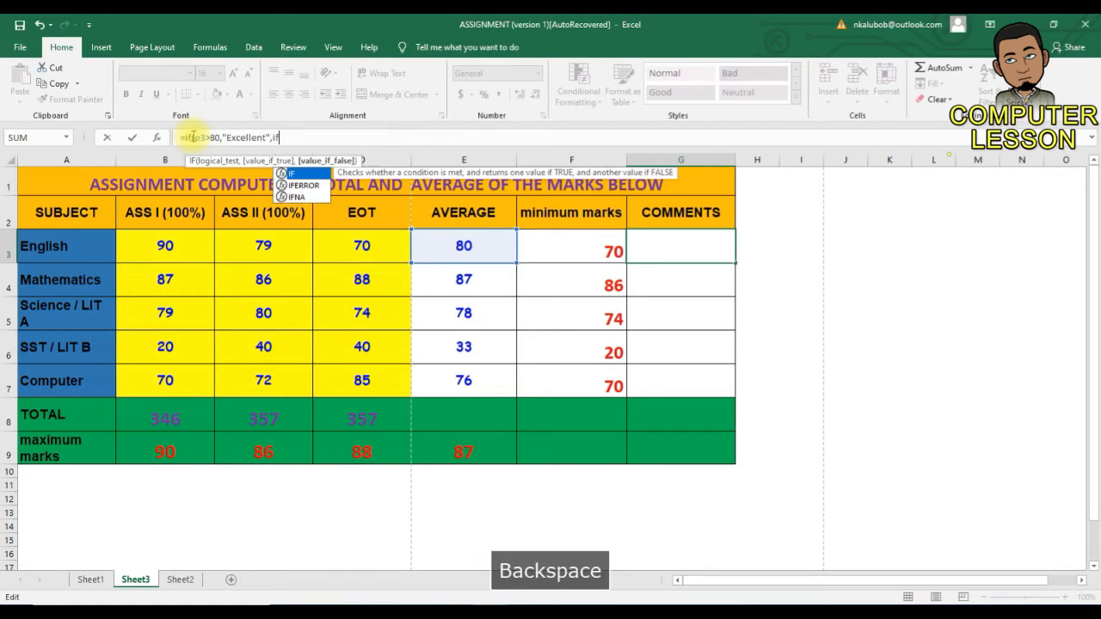
text(()
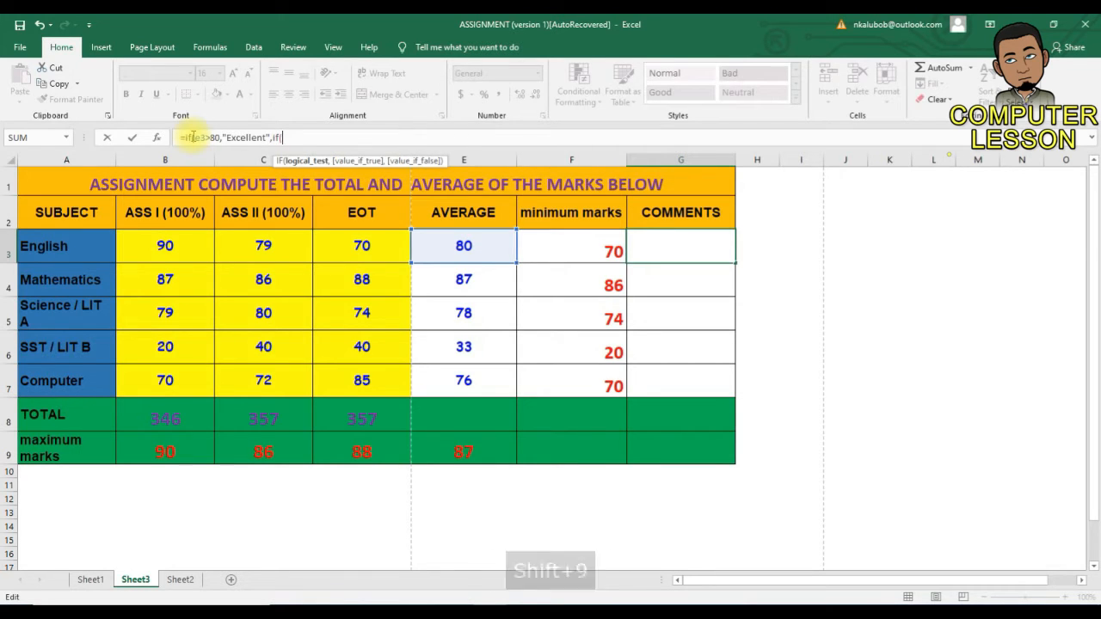
text(e3)
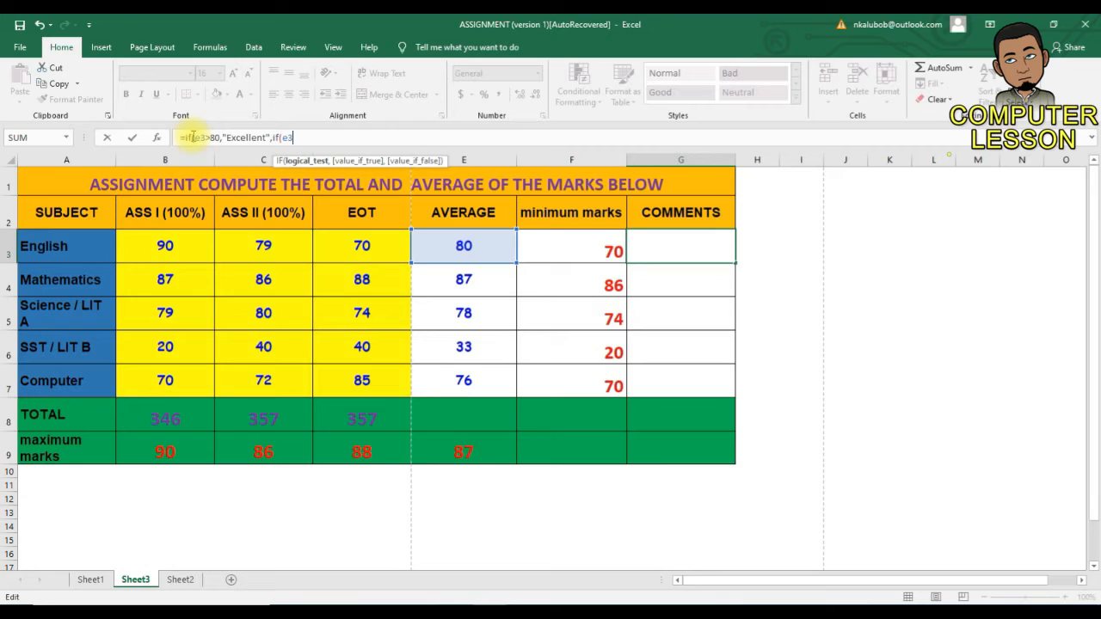
text(>)
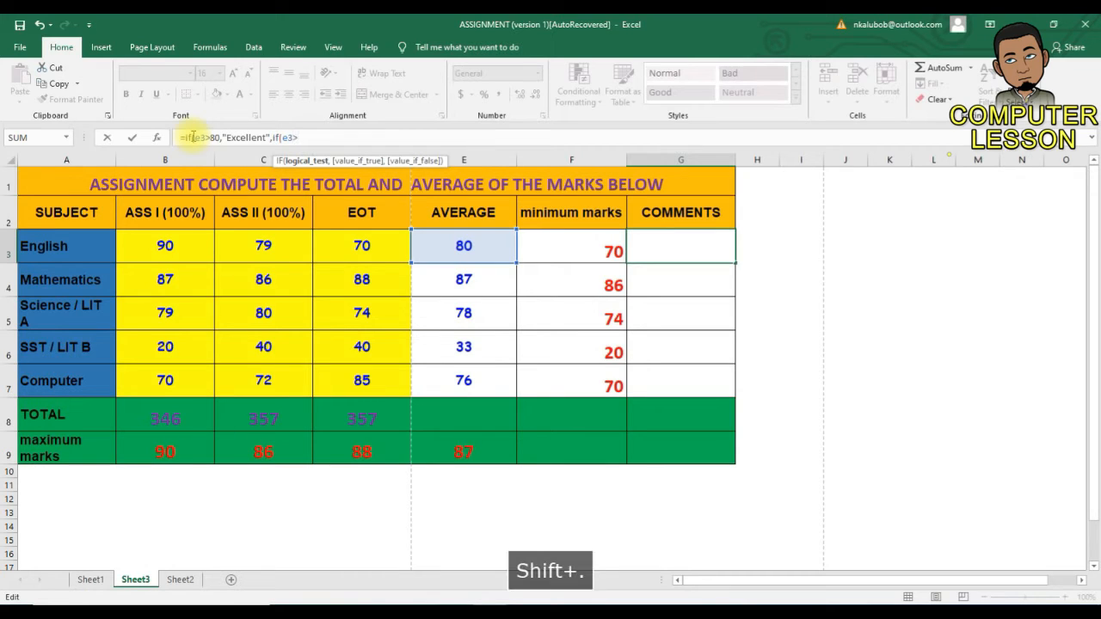
text(60)
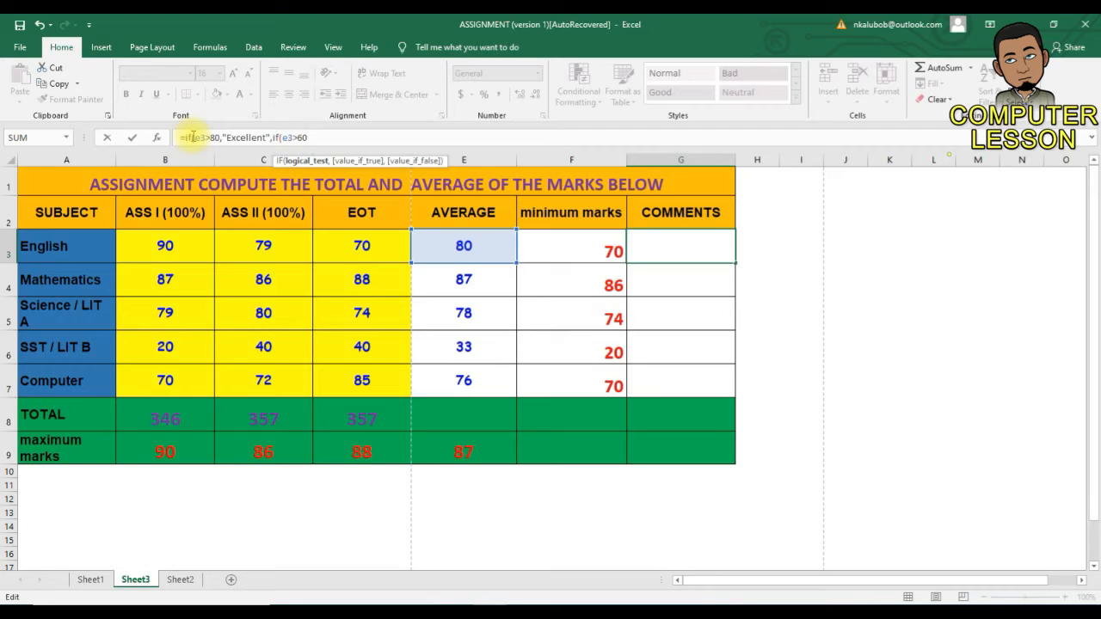
Add "Very Good" as the value returned when the nested condition is true, followed by a comma
text(,")
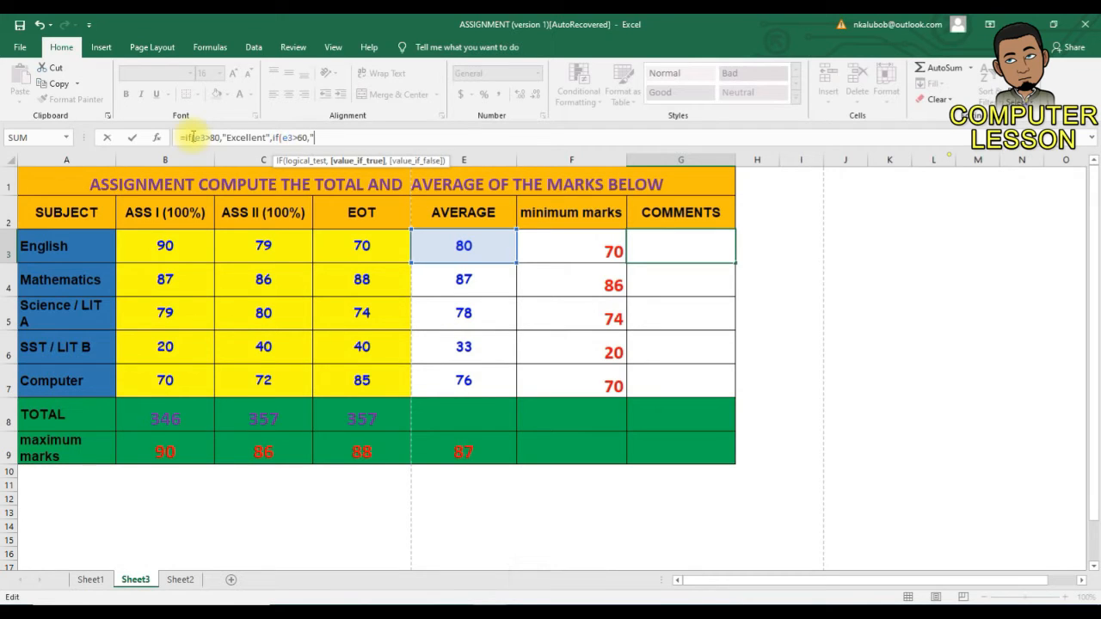
key(Caps_Lock)
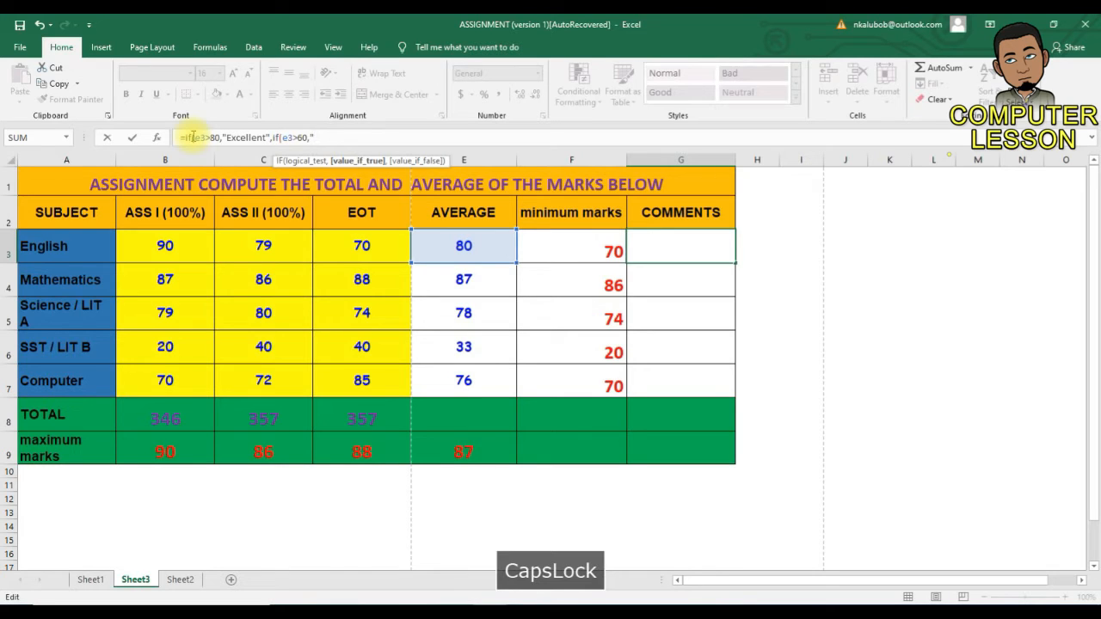
text(V)
key(Caps_Lock)
text(ery)
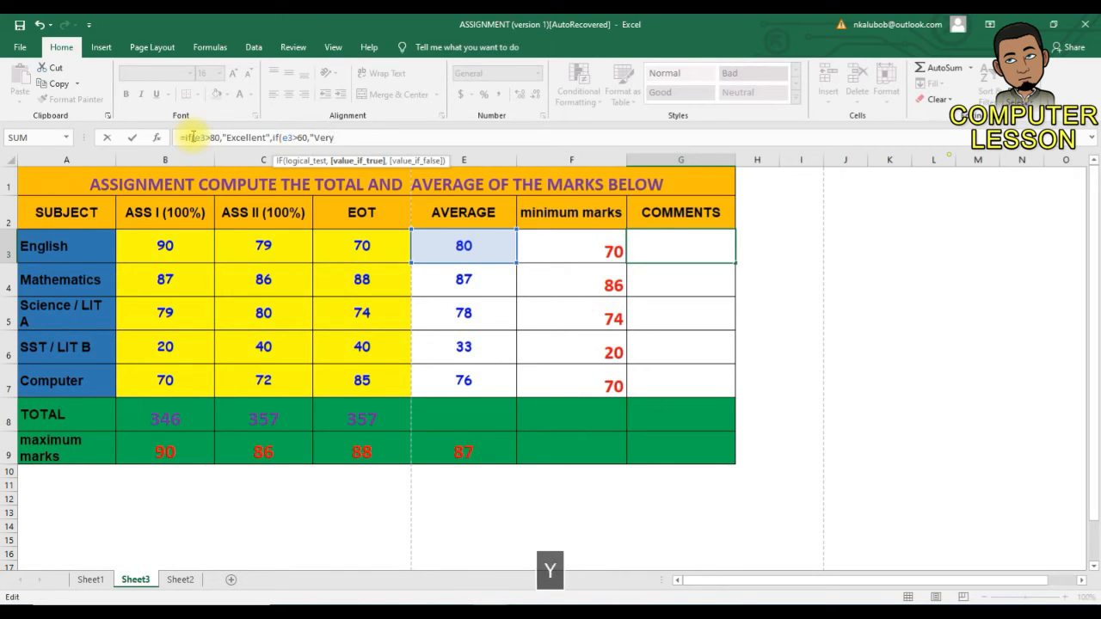
key(Caps_Lock)
text(G)
key(Caps_Lock)
text(ood)
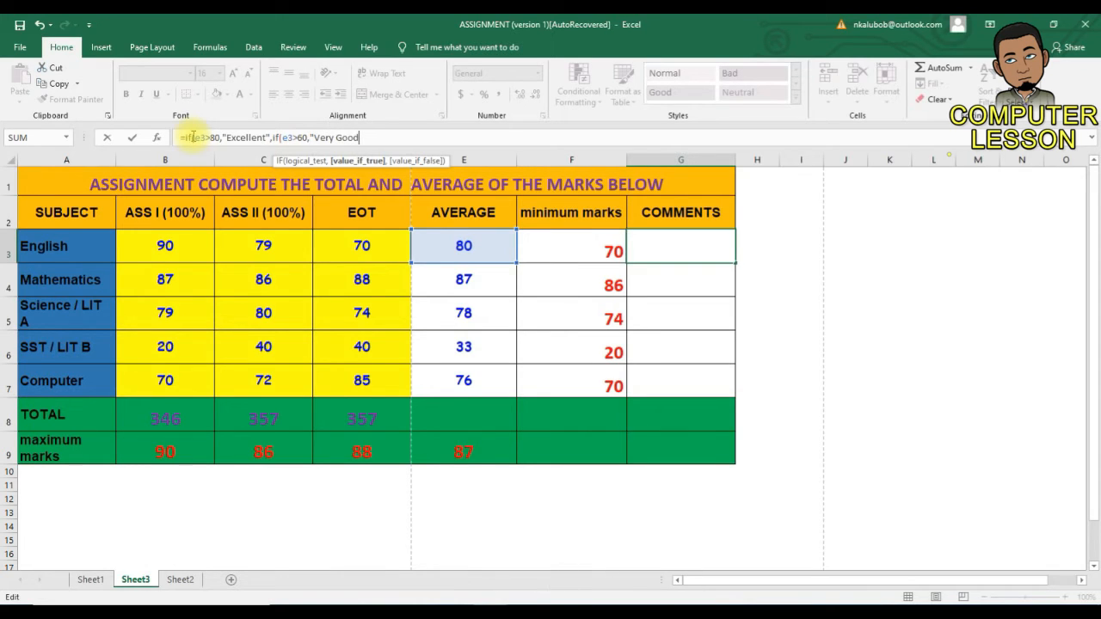
text(",)
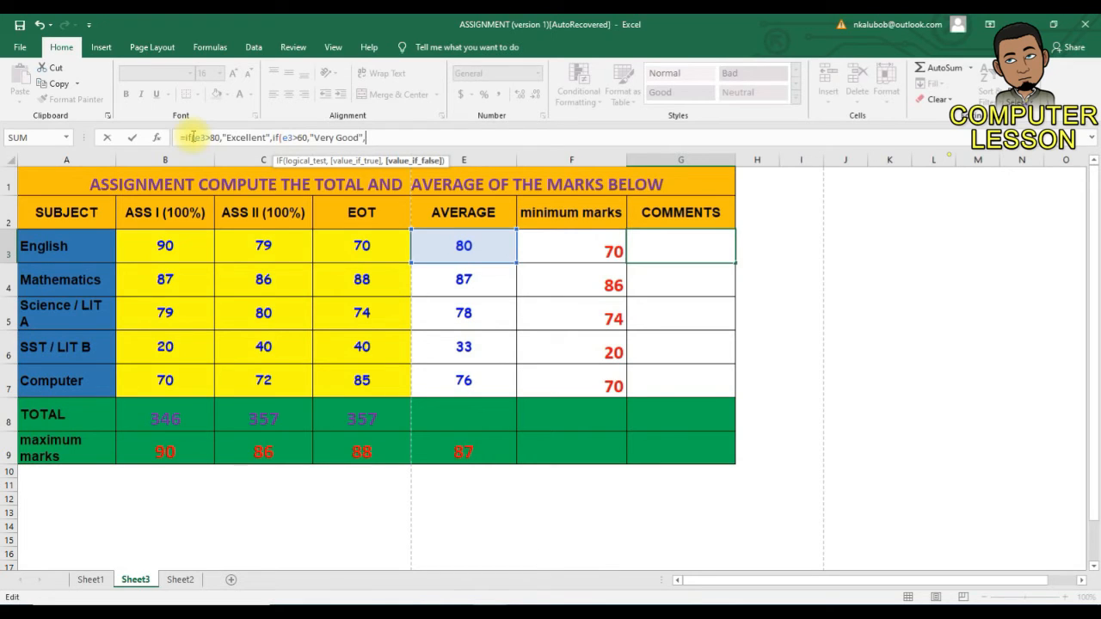
Nest a third IF in the G3 formula with the condition e3<60, followed by a comma
text(if)
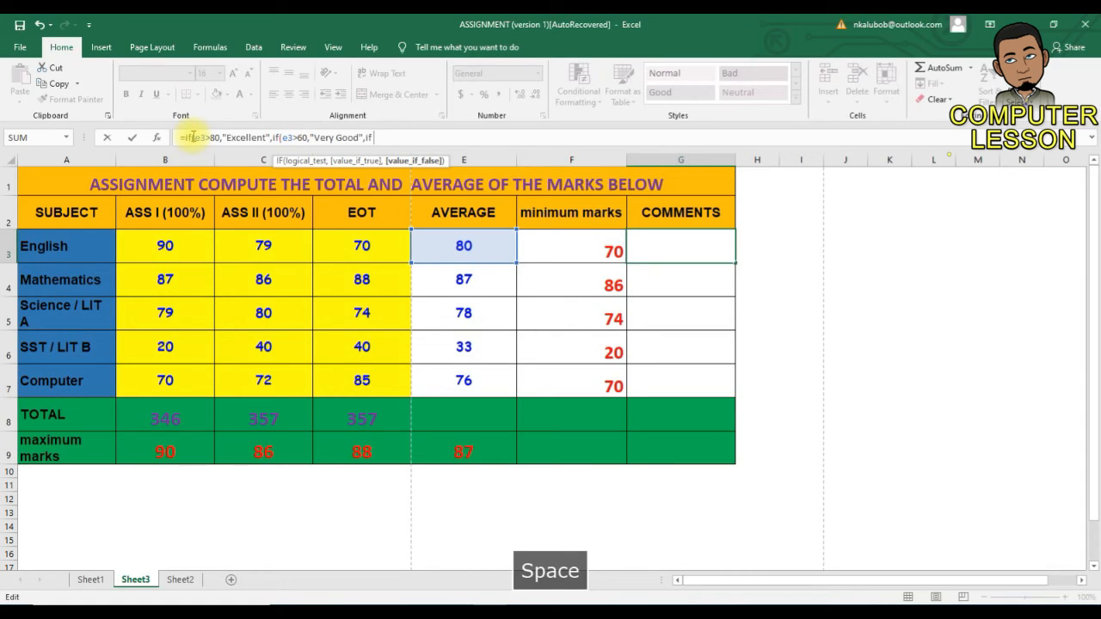
text( e)
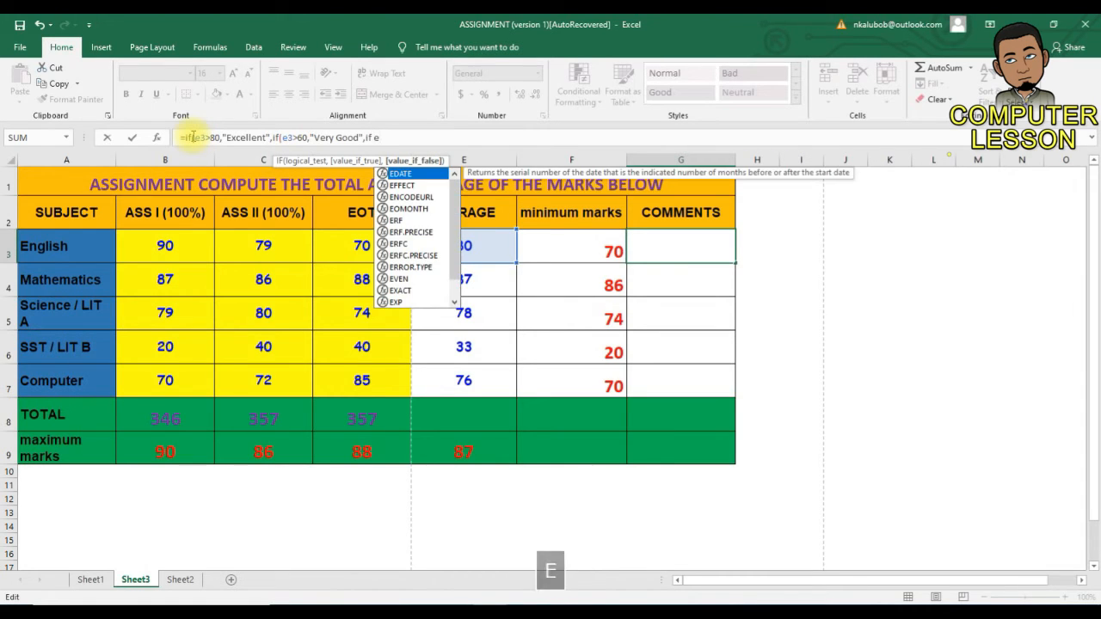
key(BackSpace)
key(BackSpace)
text(*)
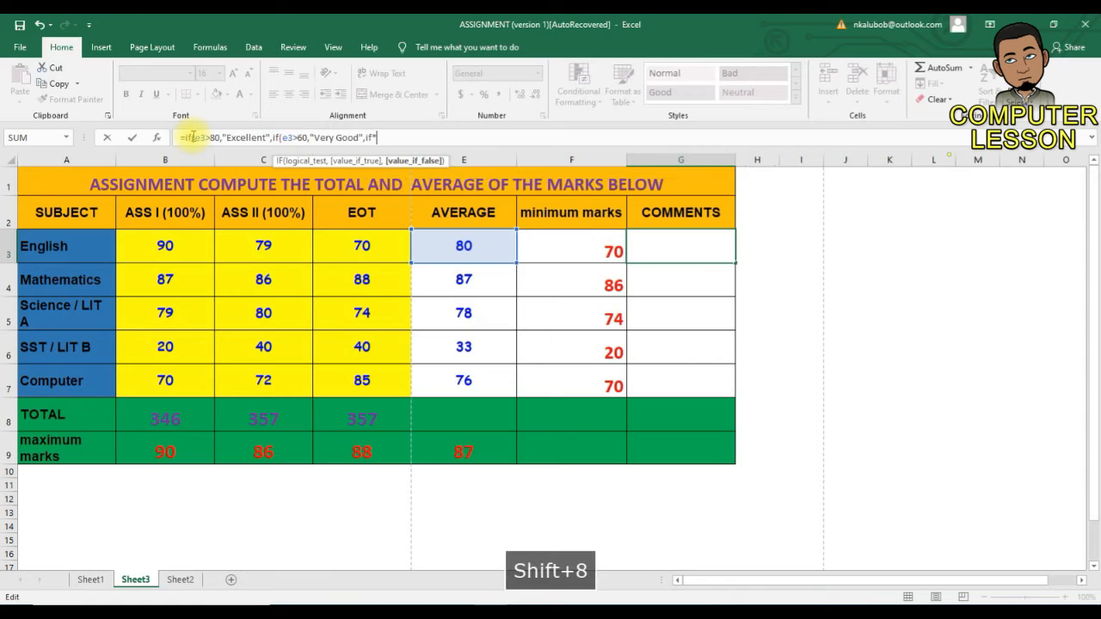
key(BackSpace)
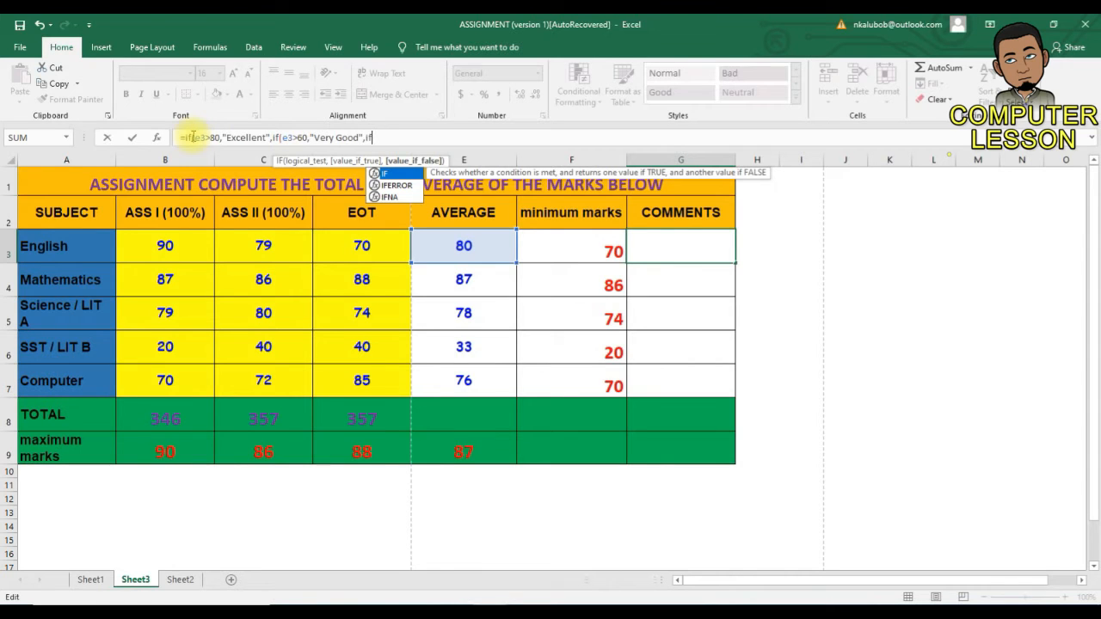
text((e3)
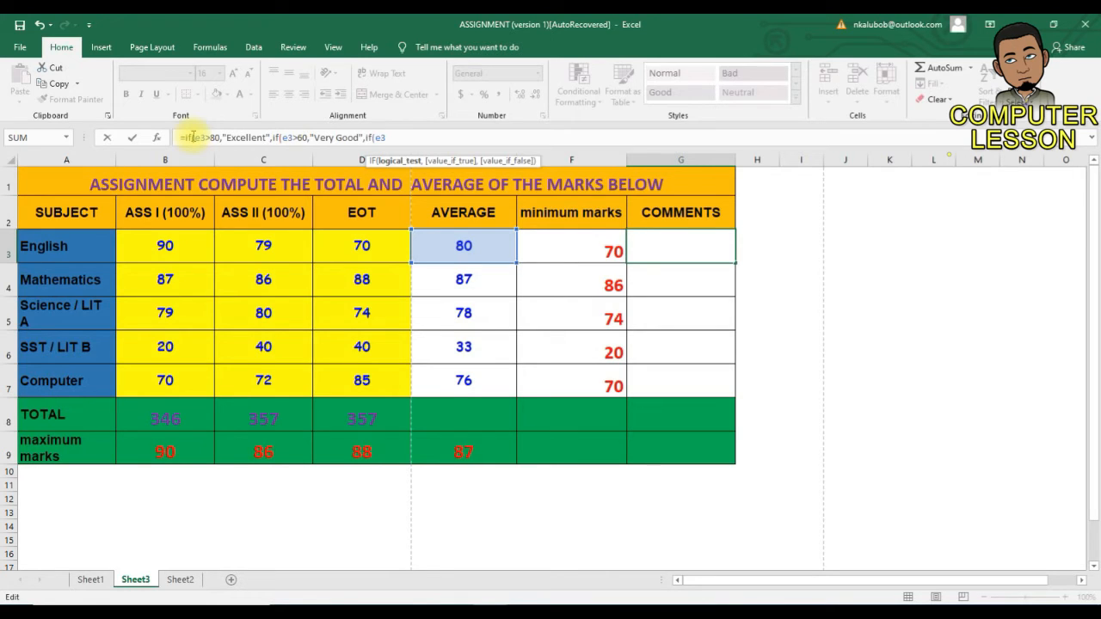
text(<60,)
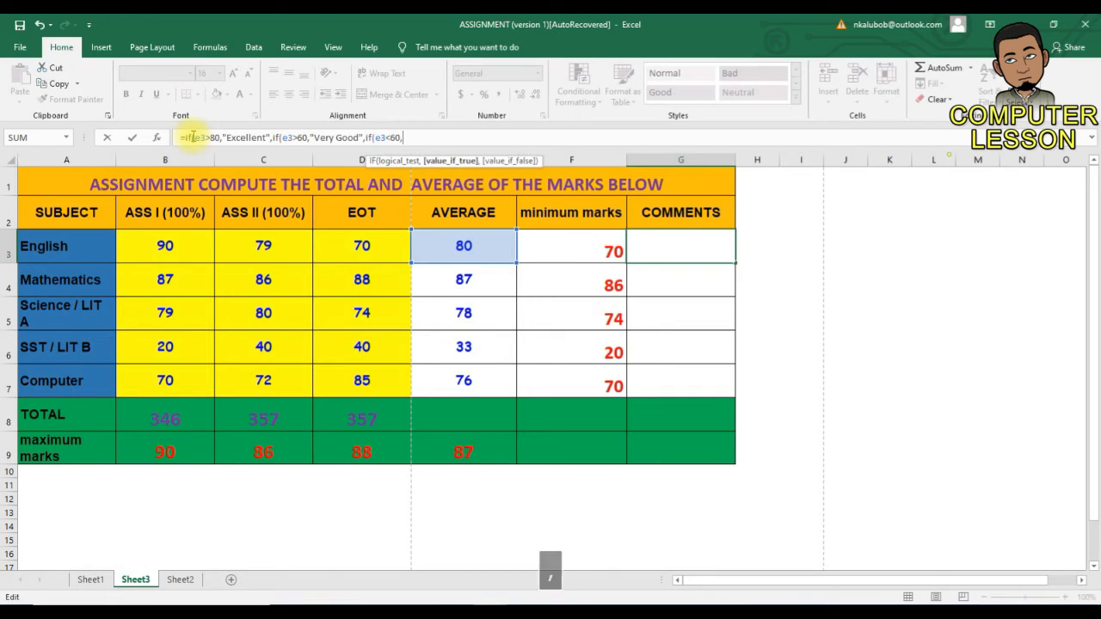
Add "failed" as the value returned when the third condition of the G3 formula is true
text(")
text(f)
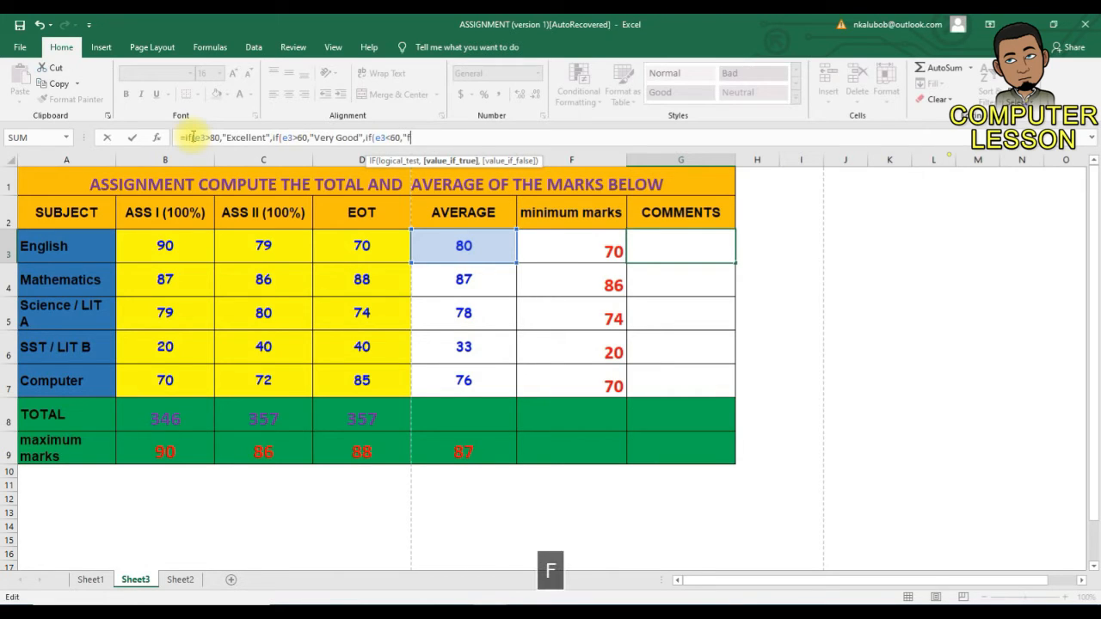
text(ailed")
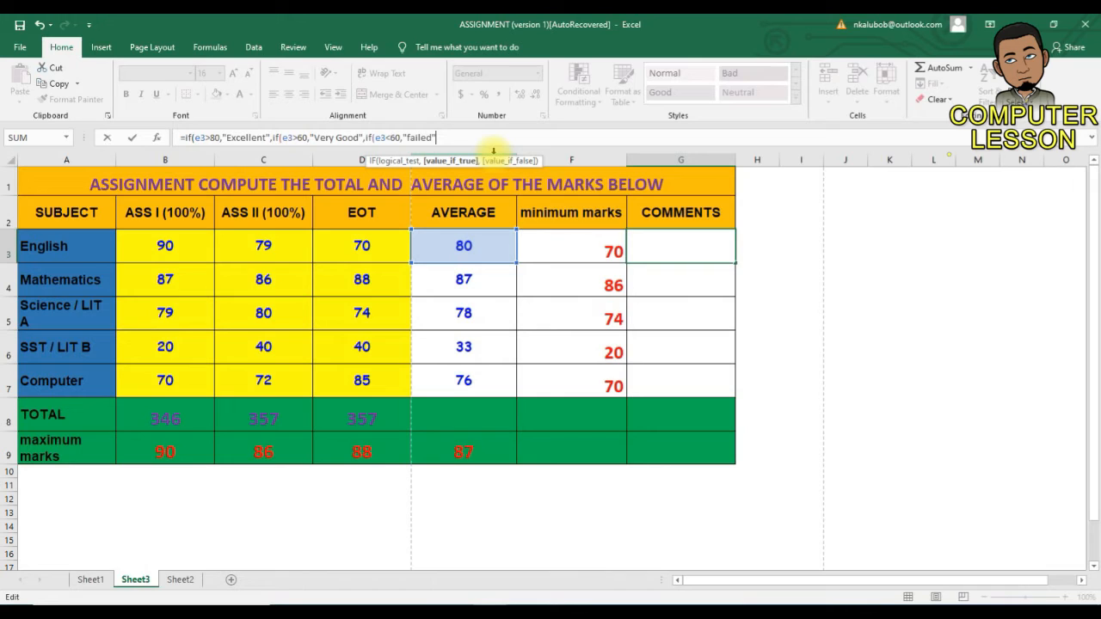
Close all three IF functions with three closing parentheses, check the bracket pairs and enter the formula in G3
text()))
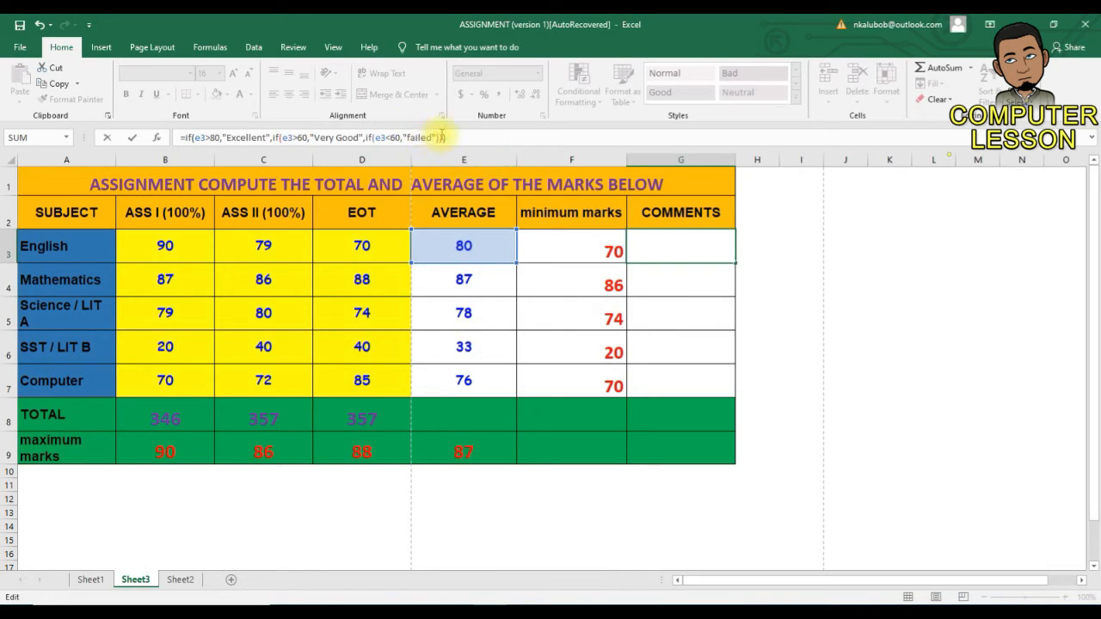
text())
double_click(438, 137)
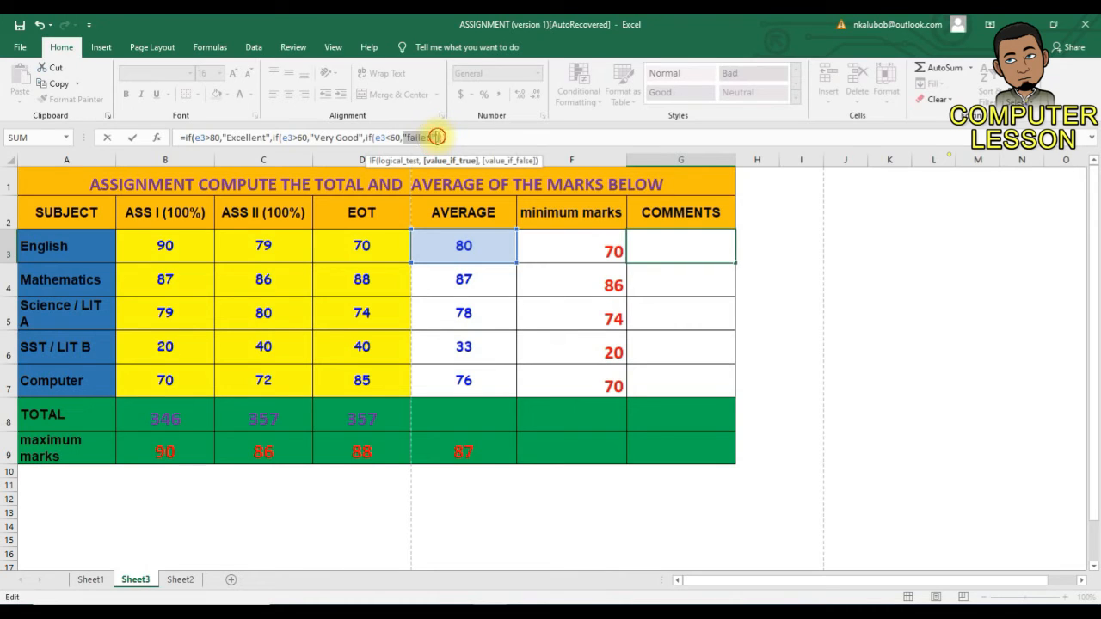
click(438, 138)
click(439, 138)
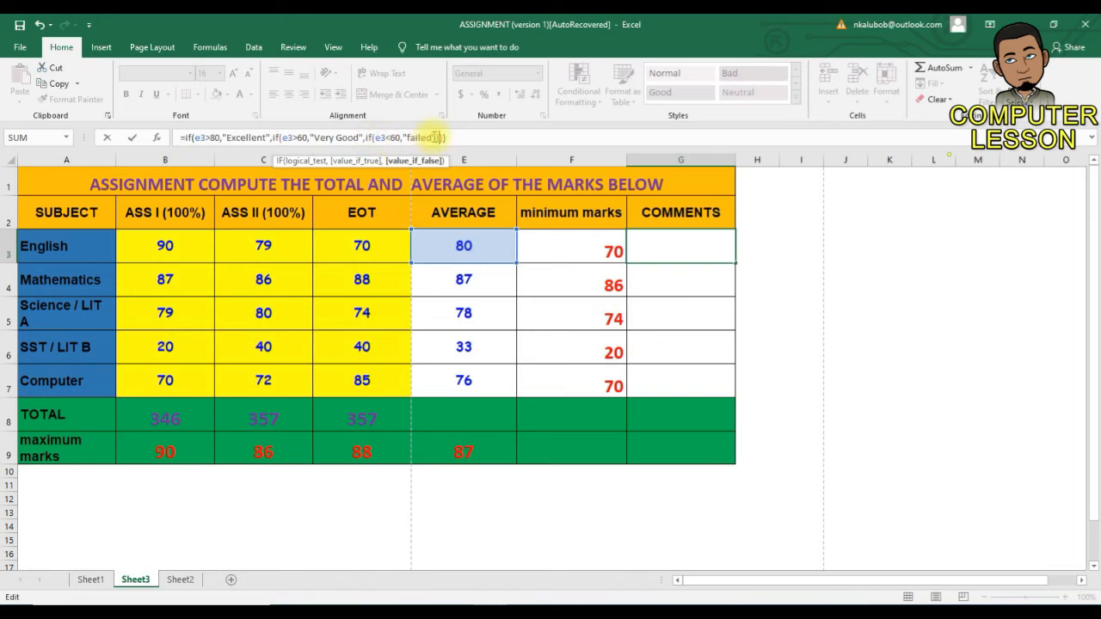
text()))
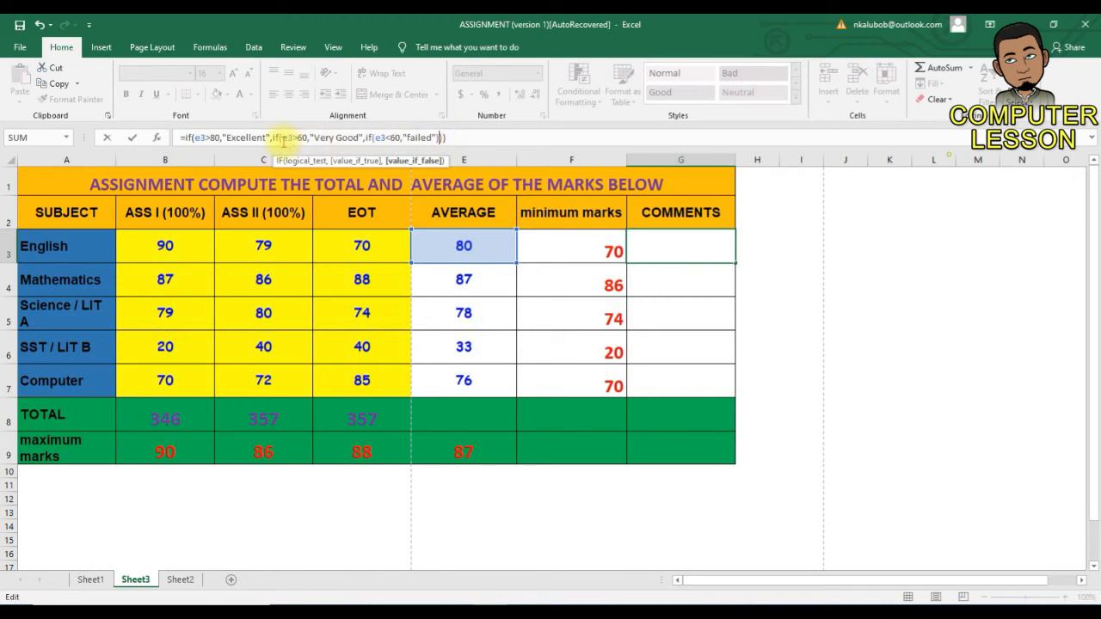
click(401, 138)
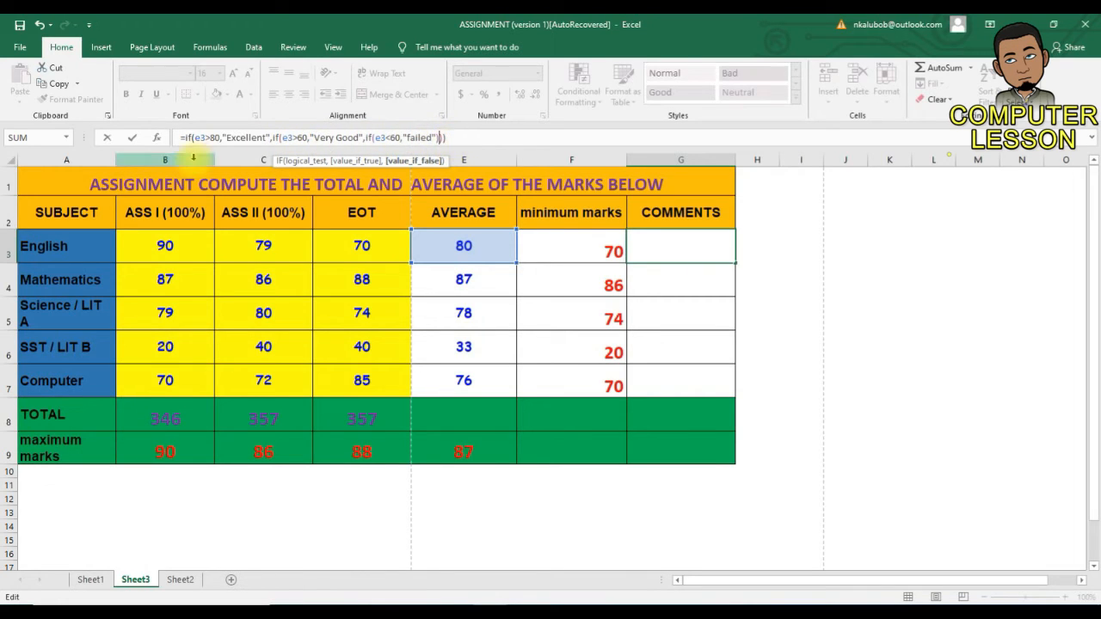
text(,)
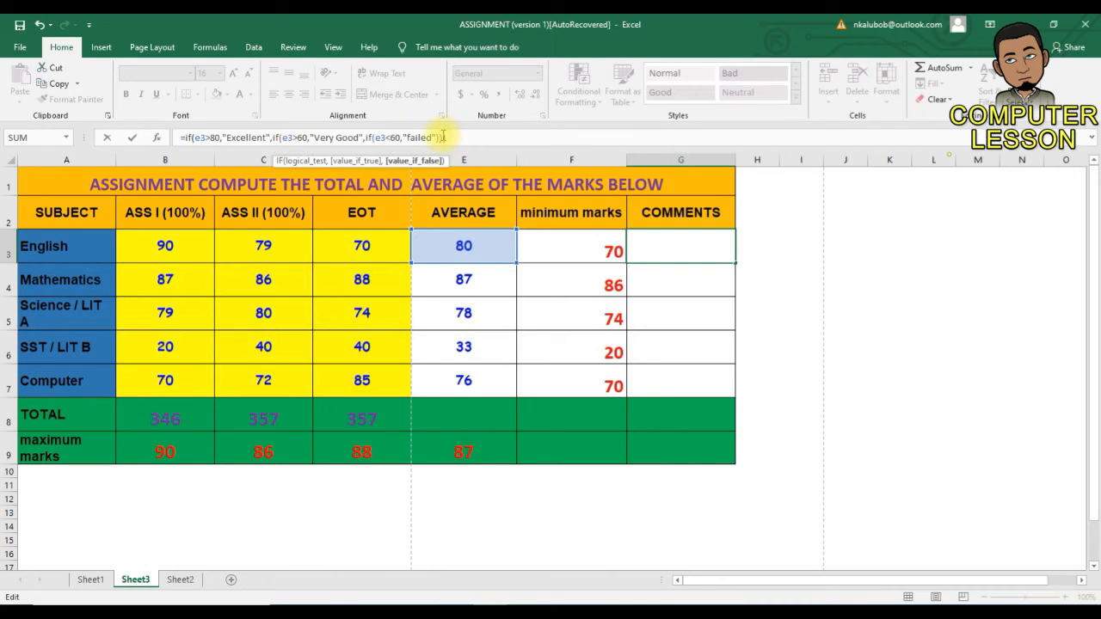
key(Return)
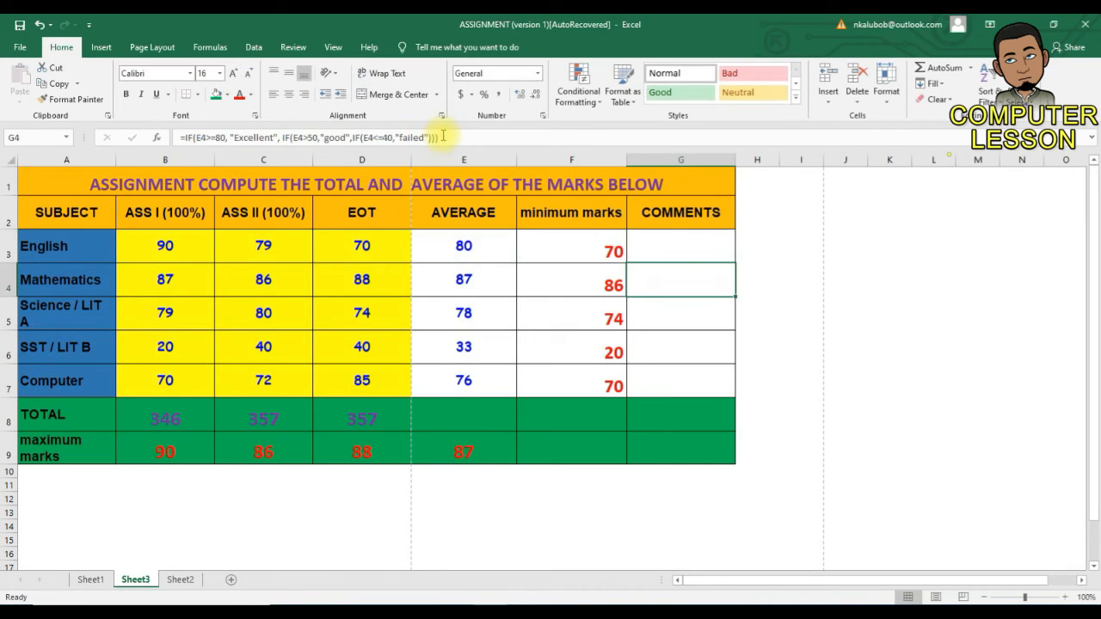
Copy the full text of the nested IF formula from the English comment cell G3
click(682, 257)
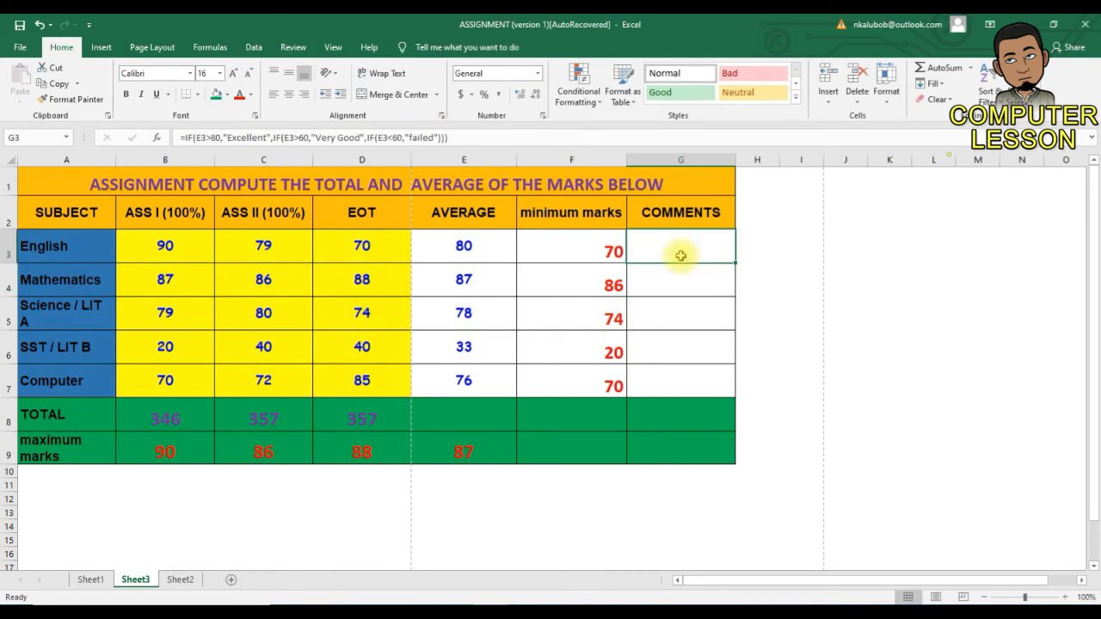
click(464, 138)
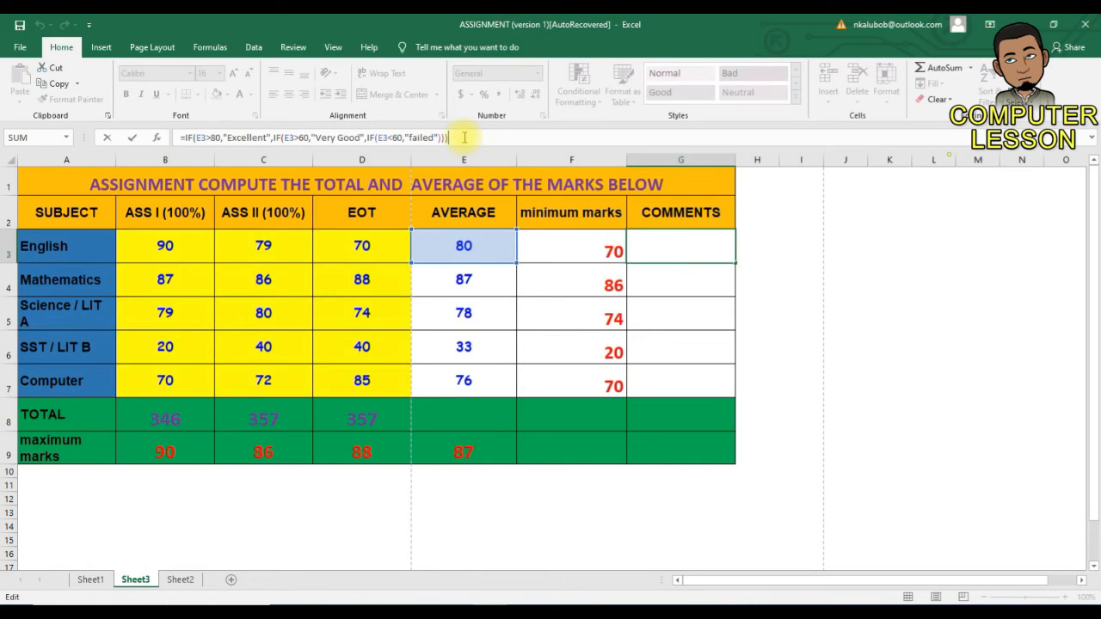
shift+click(225, 138)
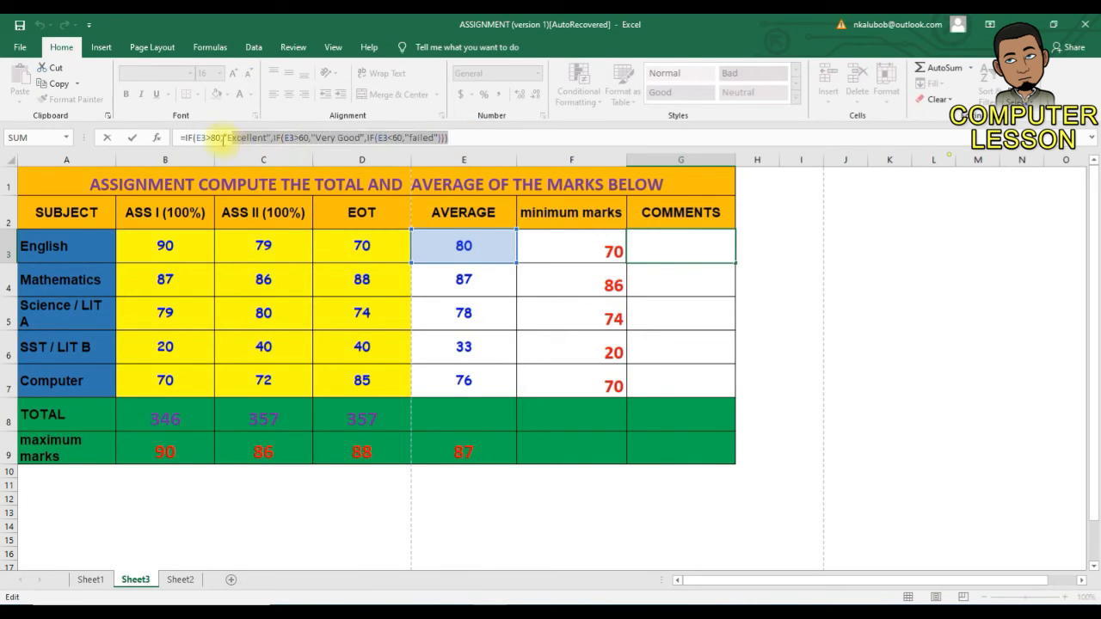
right_click(207, 138)
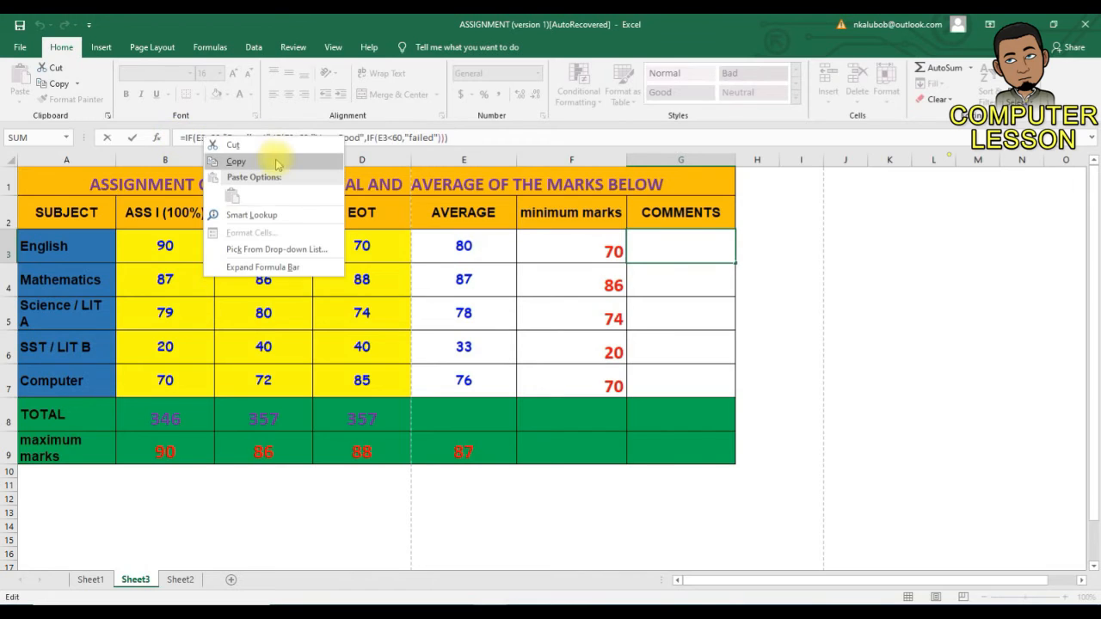
click(277, 164)
Replace the formula in the English comment cell G3 with a reference to the title cell A1
right_click(669, 251)
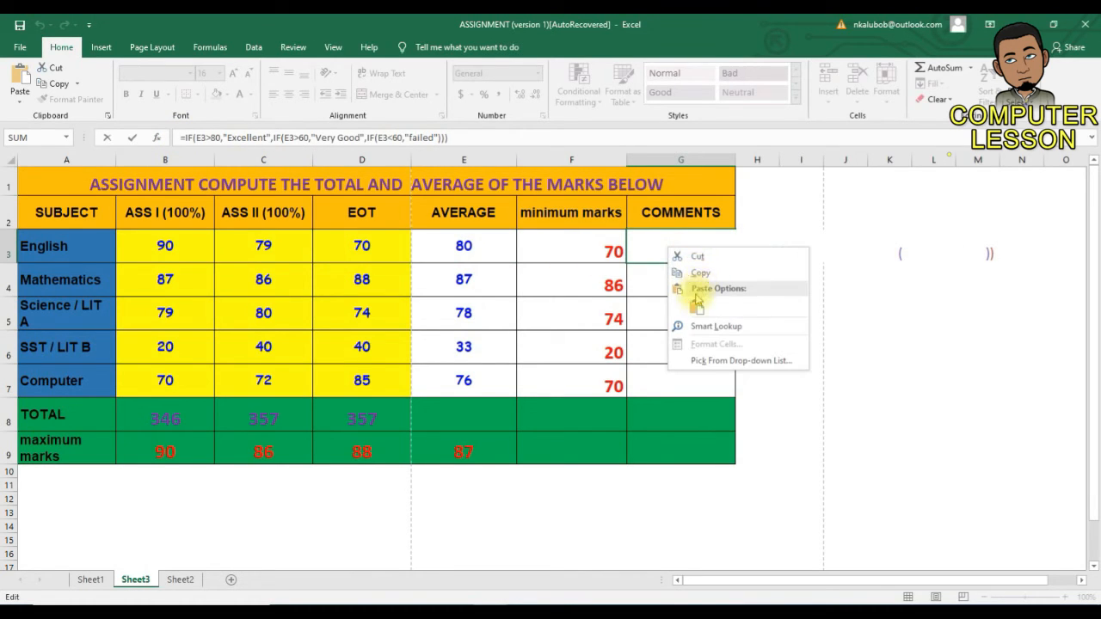
click(649, 261)
click(674, 249)
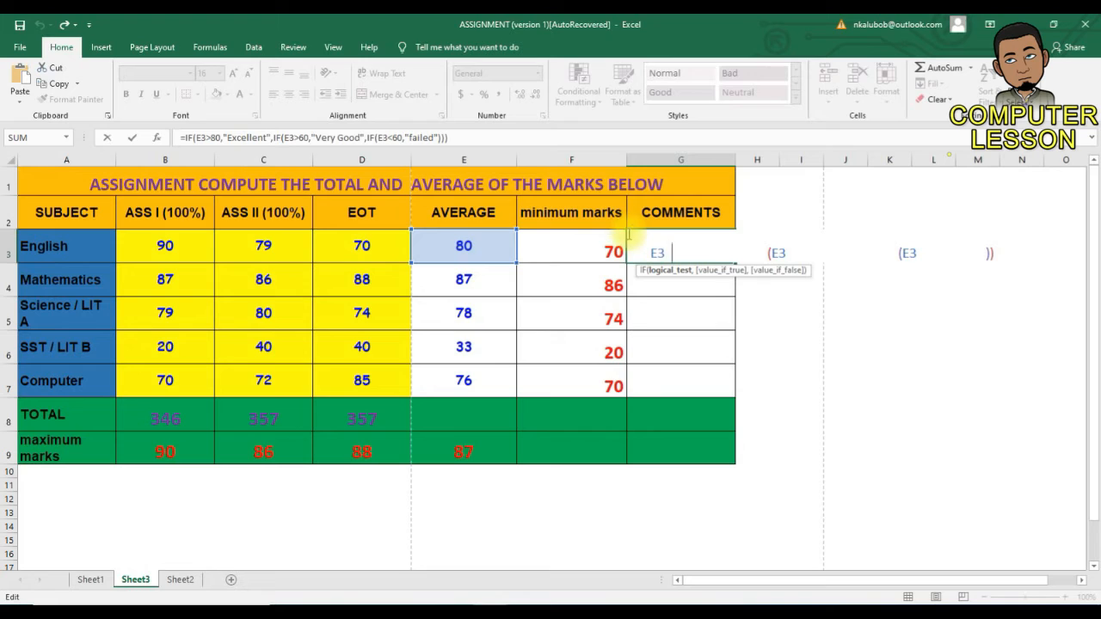
drag(629, 239, 893, 472)
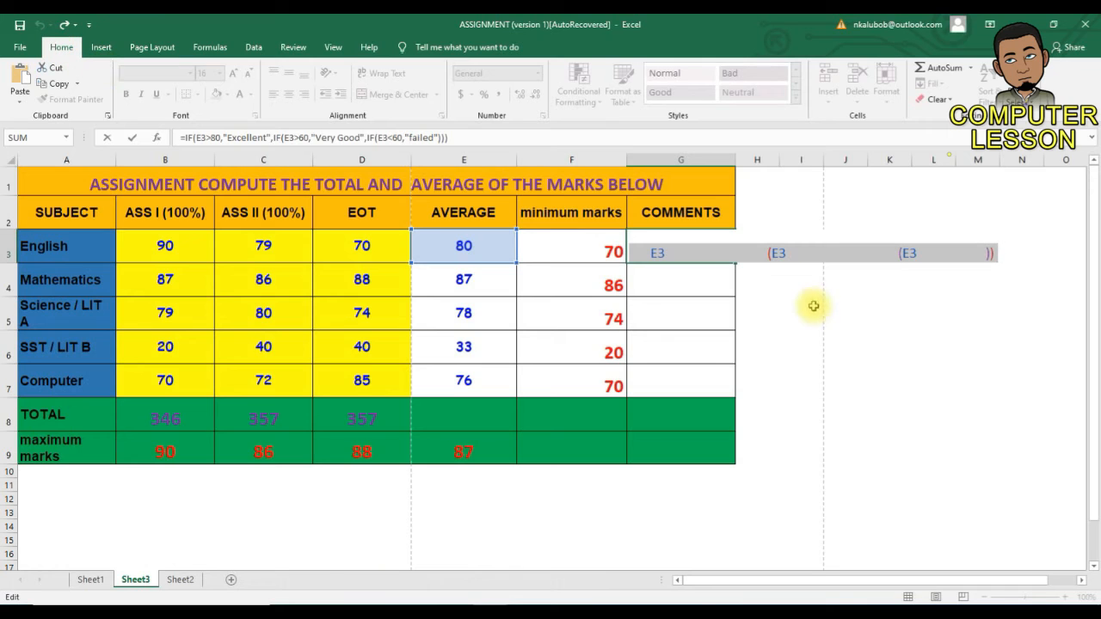
text(=)
click(680, 185)
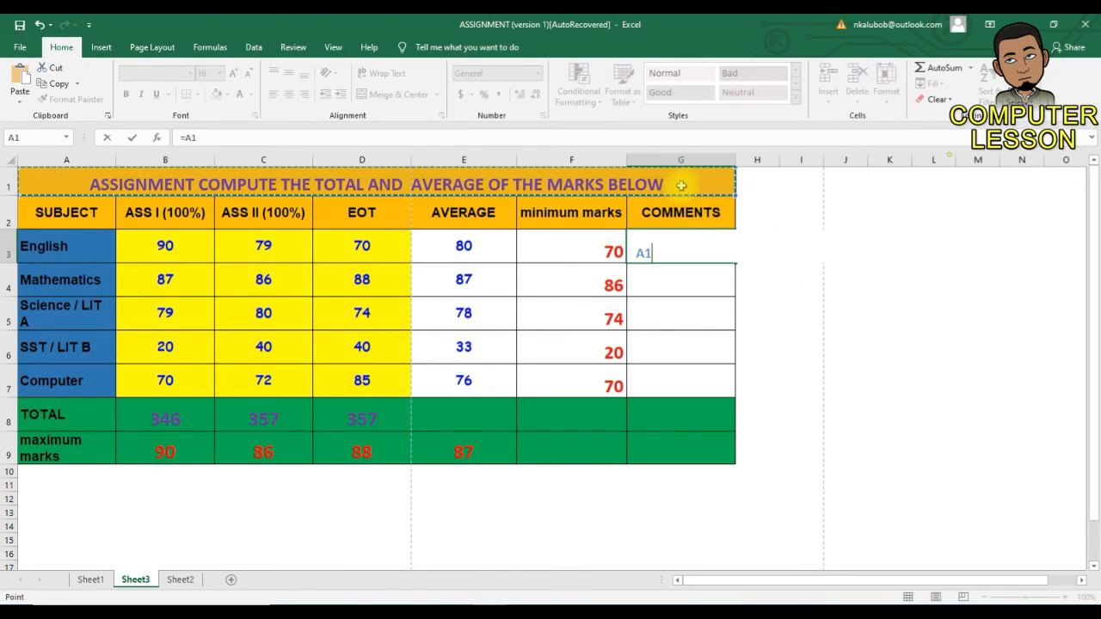
click(37, 26)
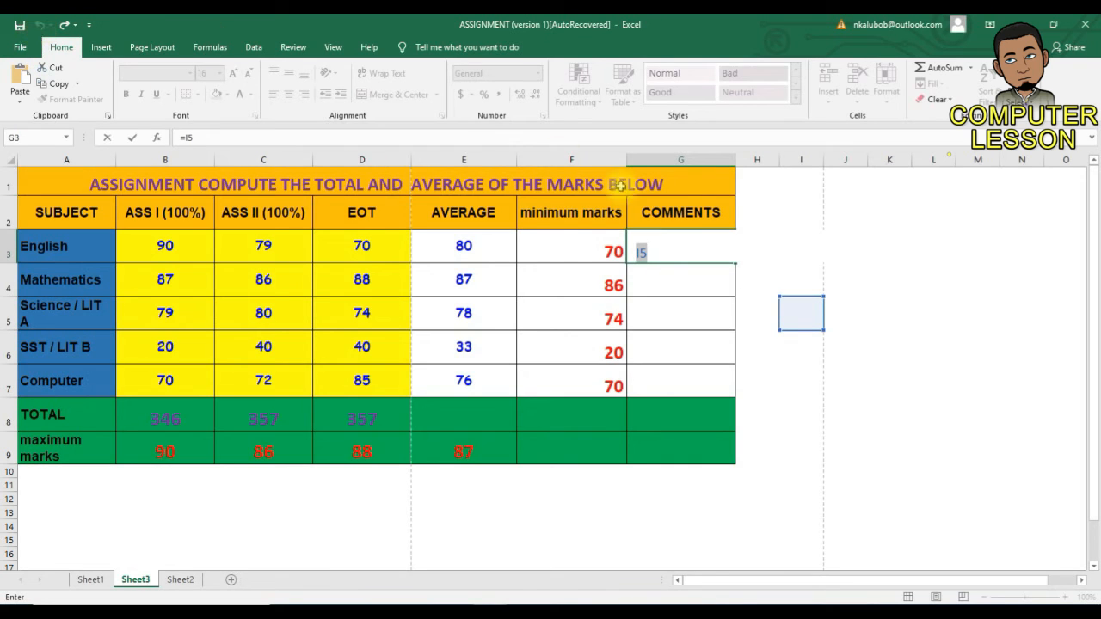
click(667, 186)
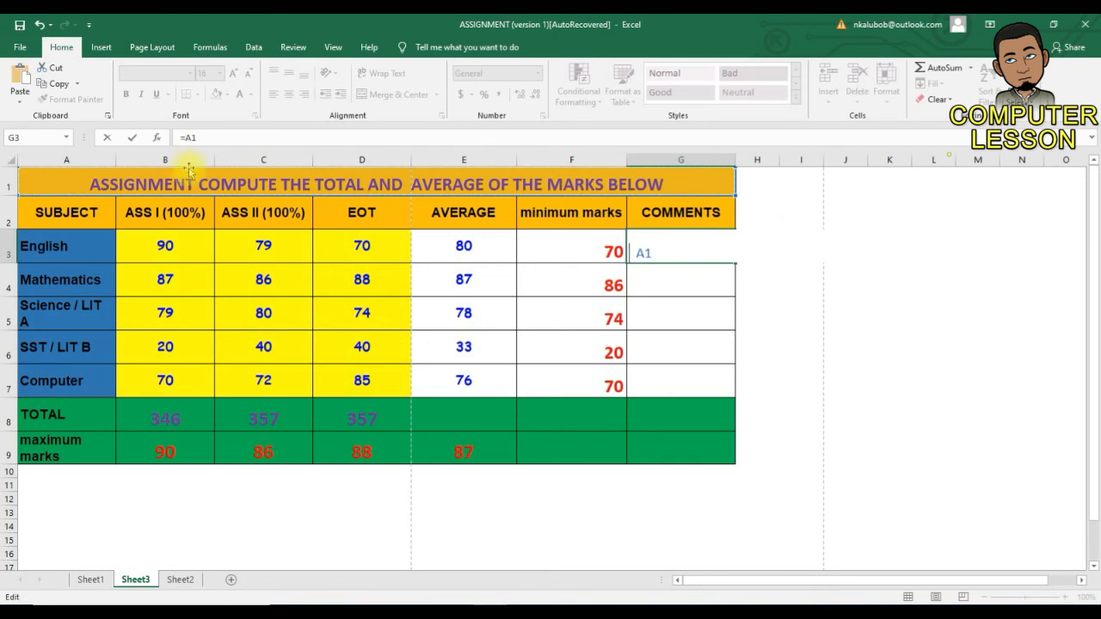
key(Escape)
click(270, 277)
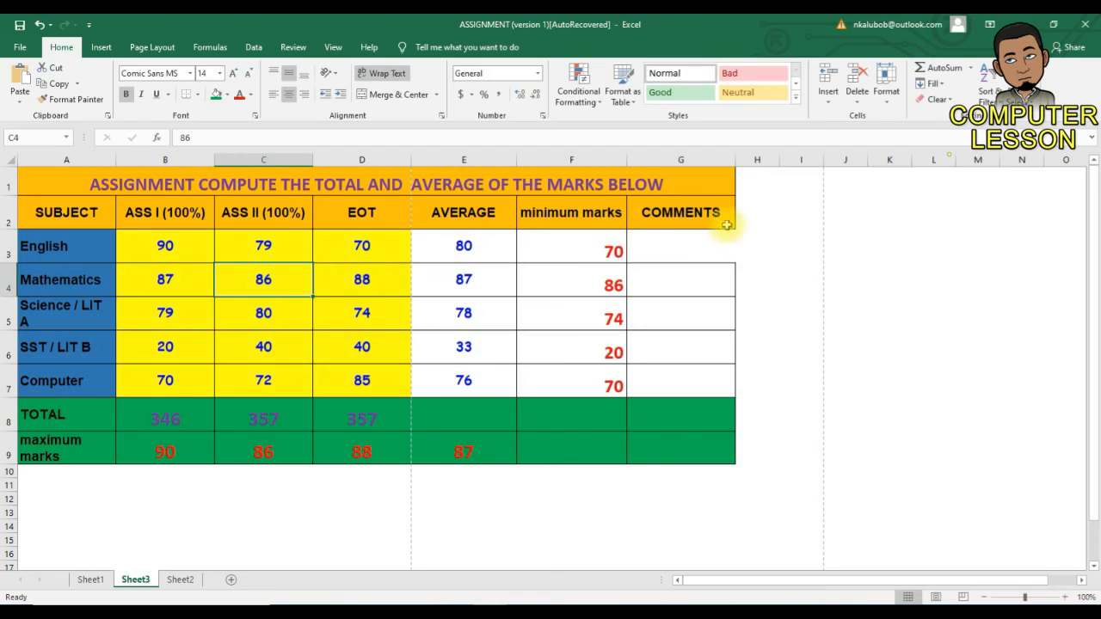
Fill the comment cells G3:G7 with the blue theme colour
drag(676, 216, 690, 292)
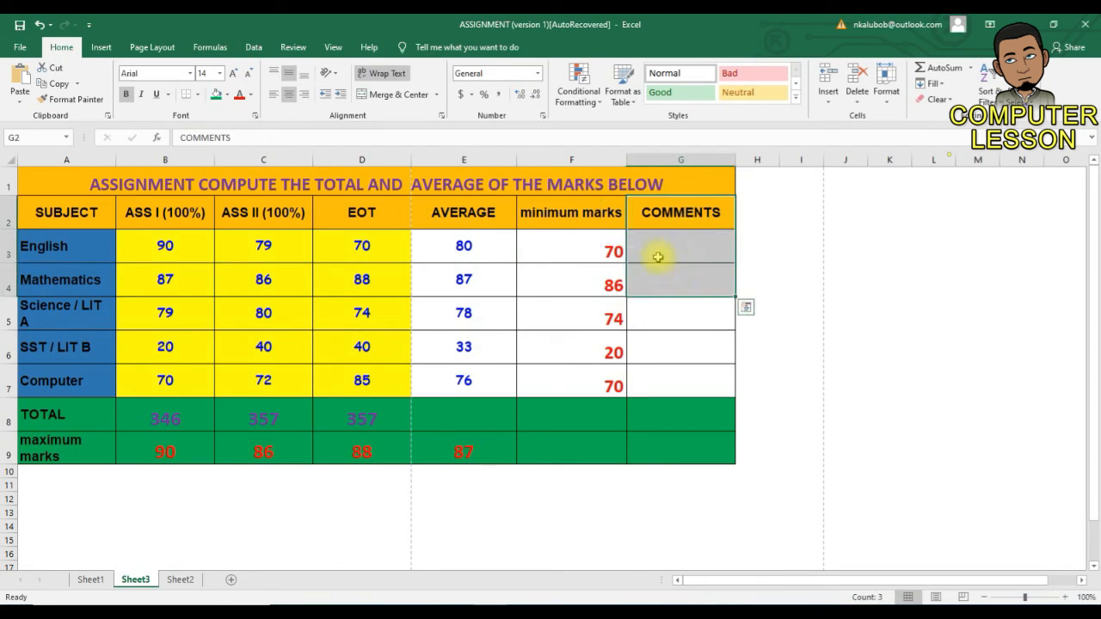
drag(658, 258, 659, 362)
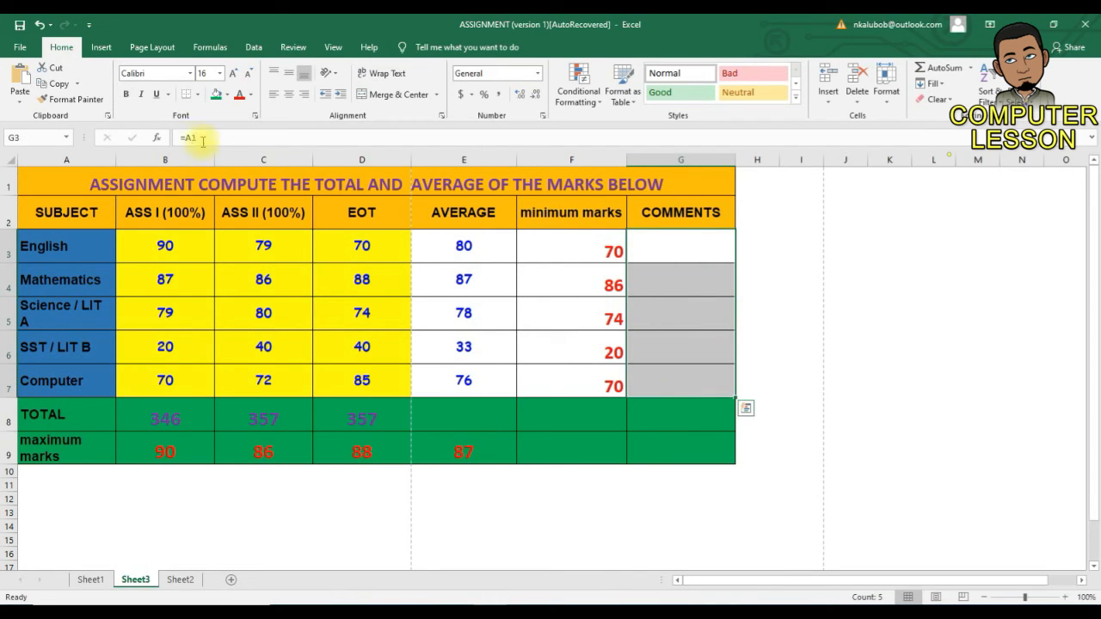
click(227, 95)
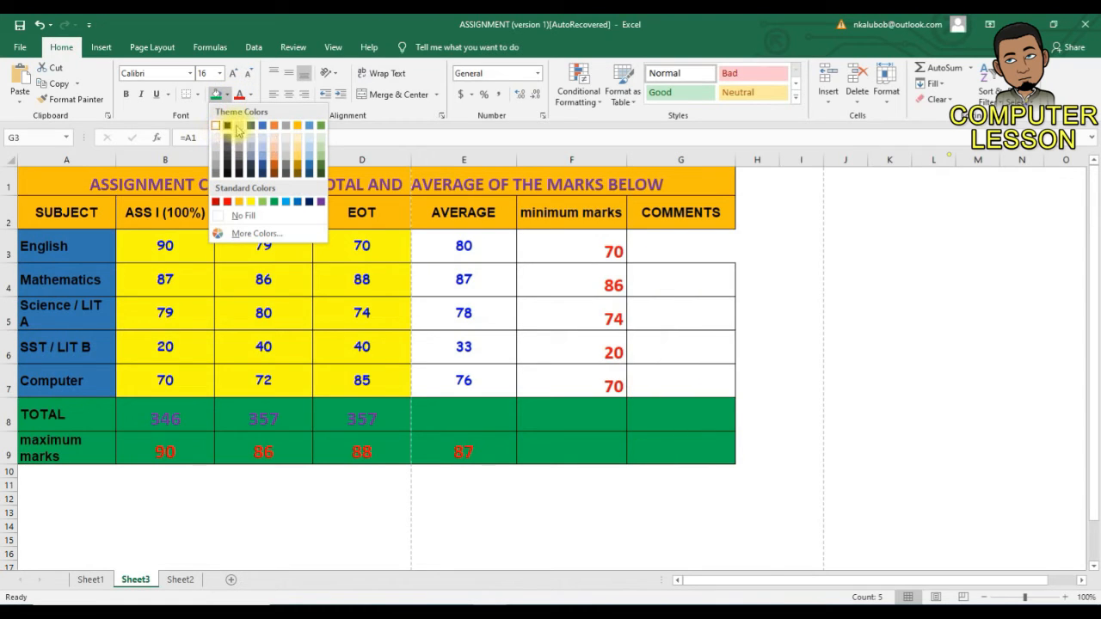
click(264, 126)
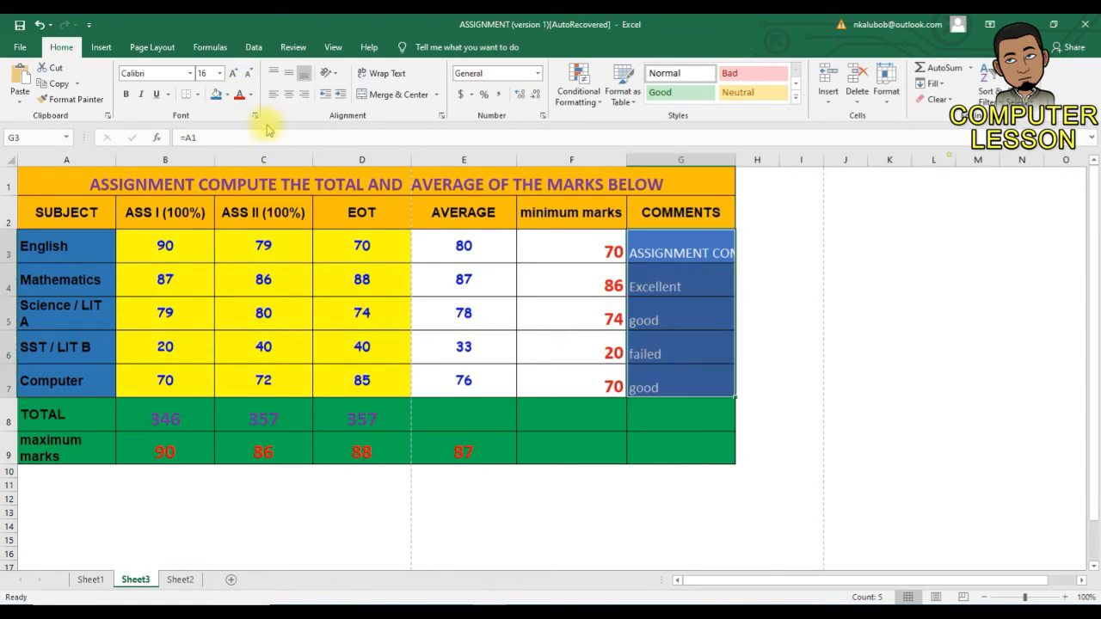
Try to delete the A1 reference from the English comment cell G3, leaving only the equals sign
click(700, 249)
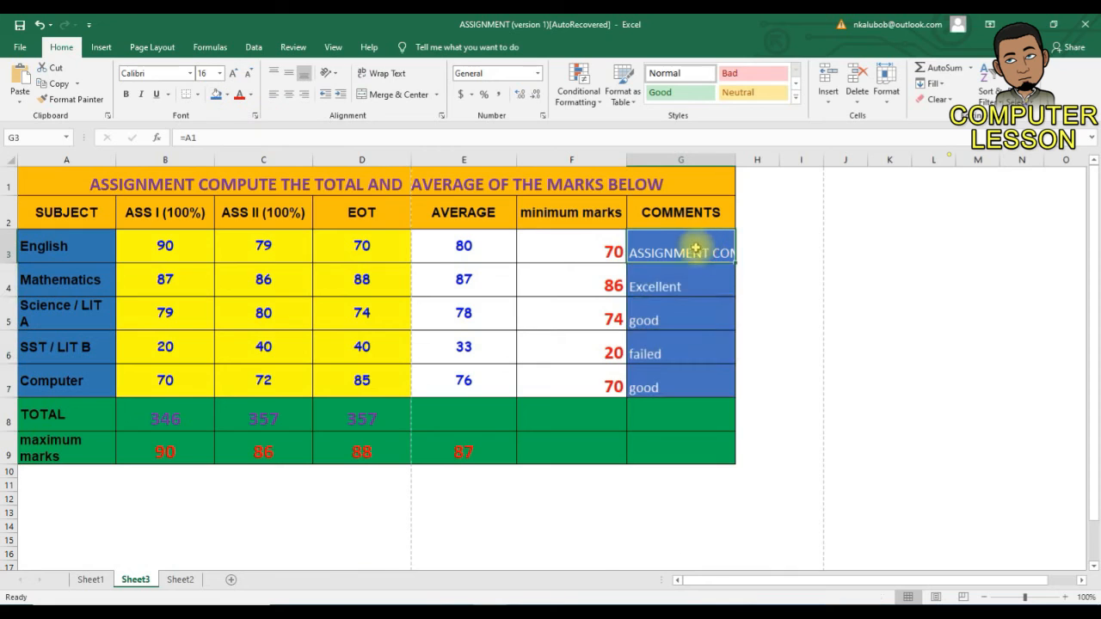
click(209, 135)
key(BackSpace)
key(BackSpace)
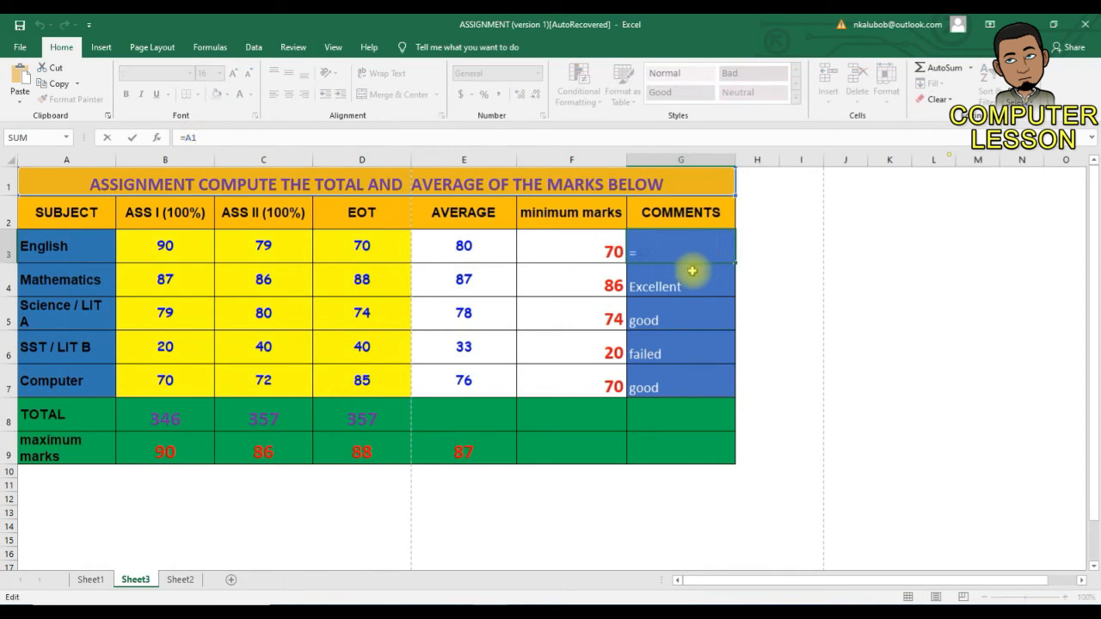
key(Return)
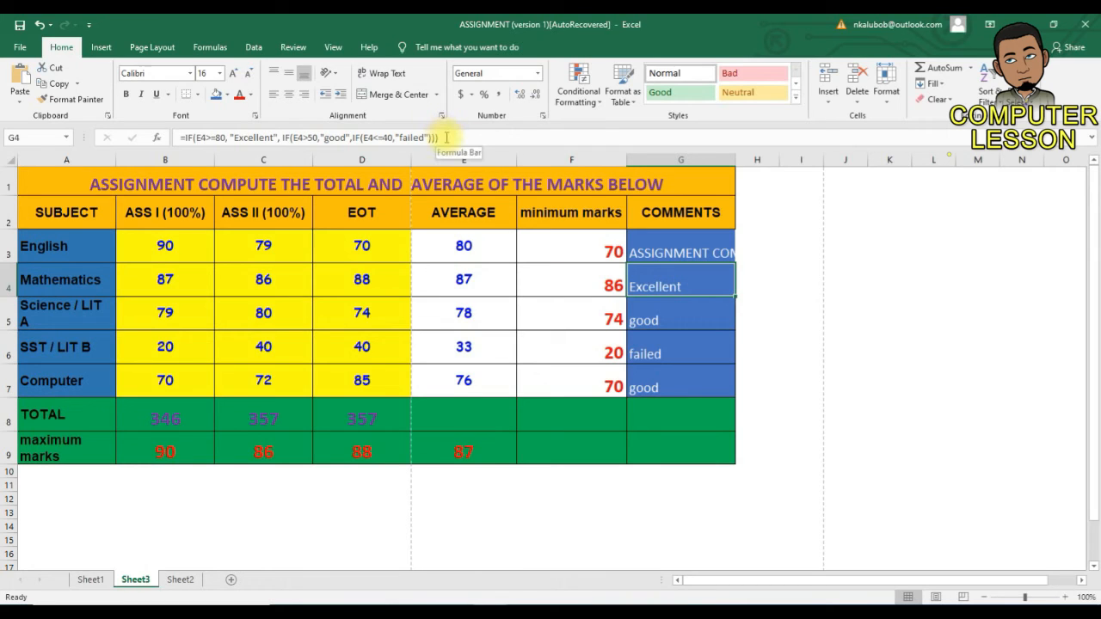
Clear the contents of the comment cells G3:G7, keeping their blue fill
click(668, 246)
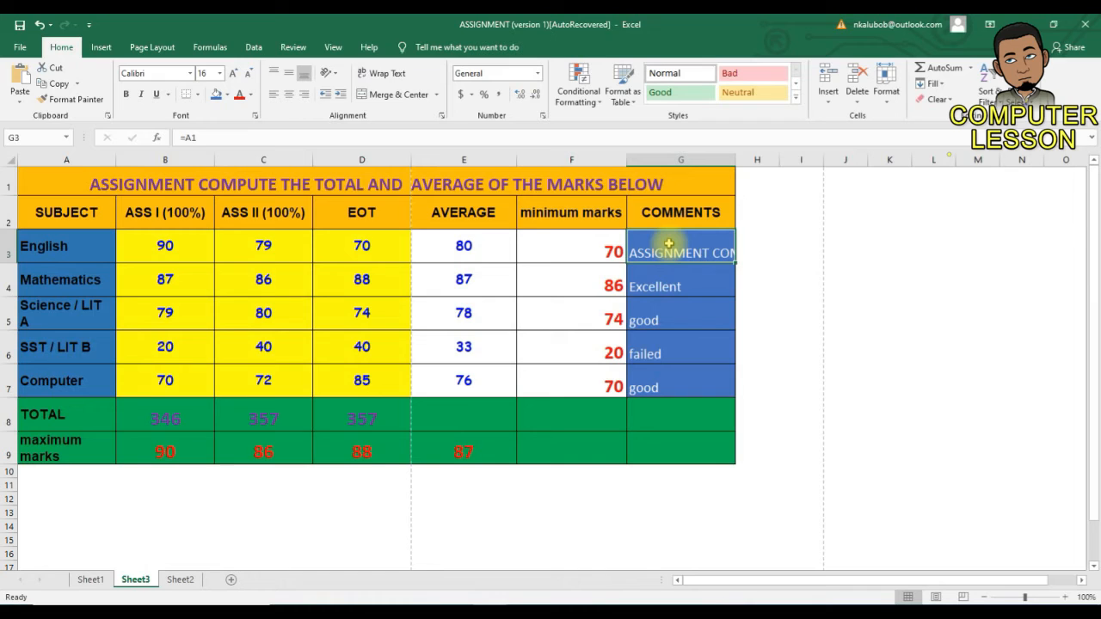
drag(668, 245, 696, 376)
key(BackSpace)
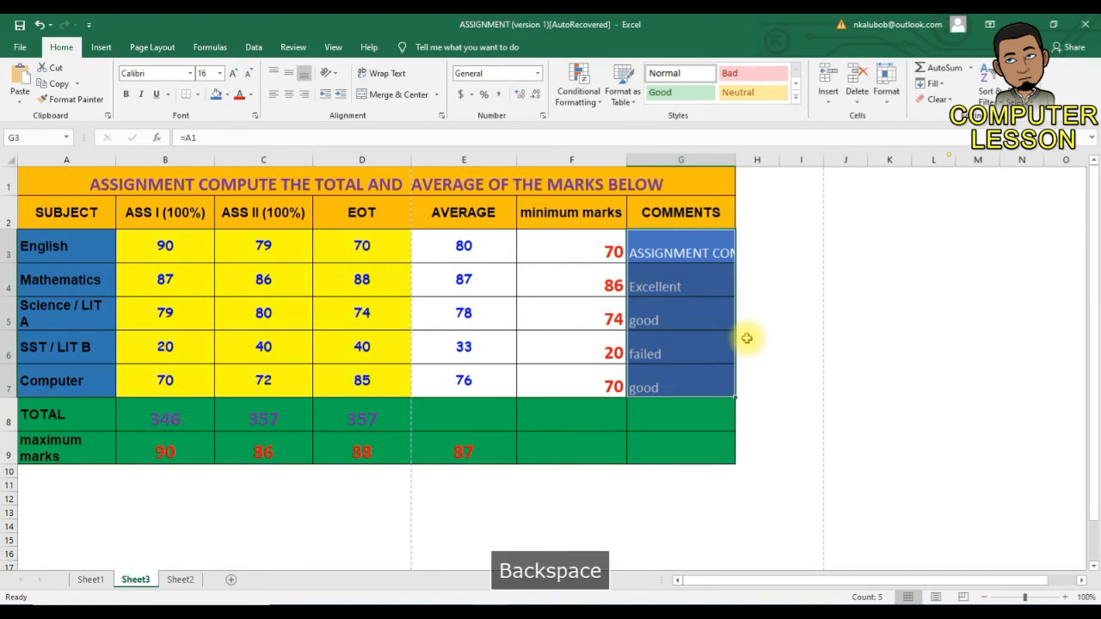
key(Delete)
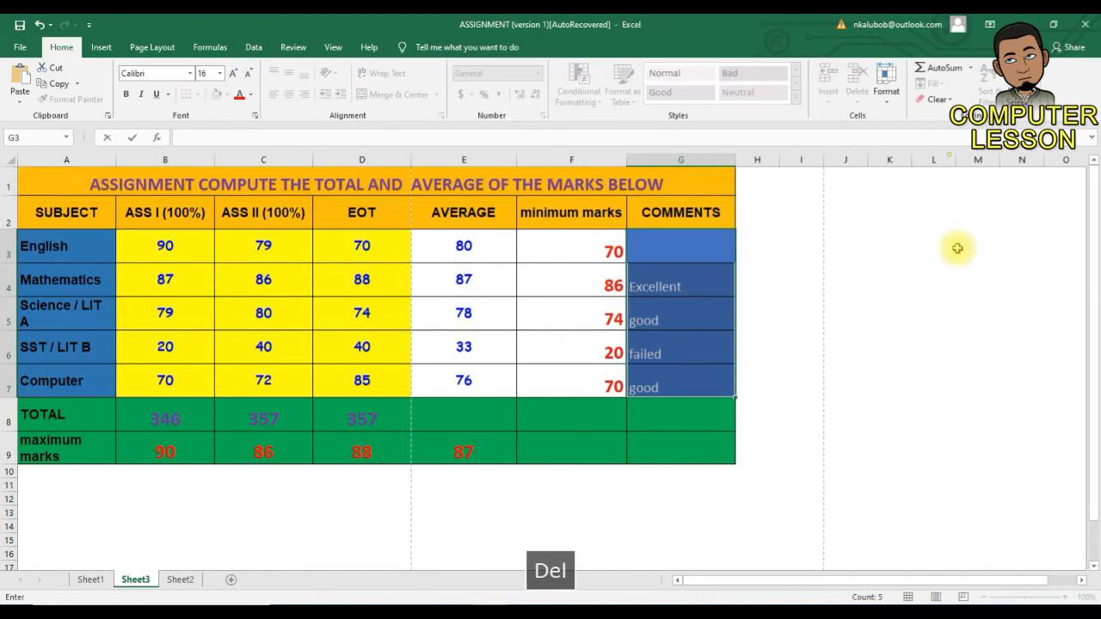
click(639, 247)
click(700, 293)
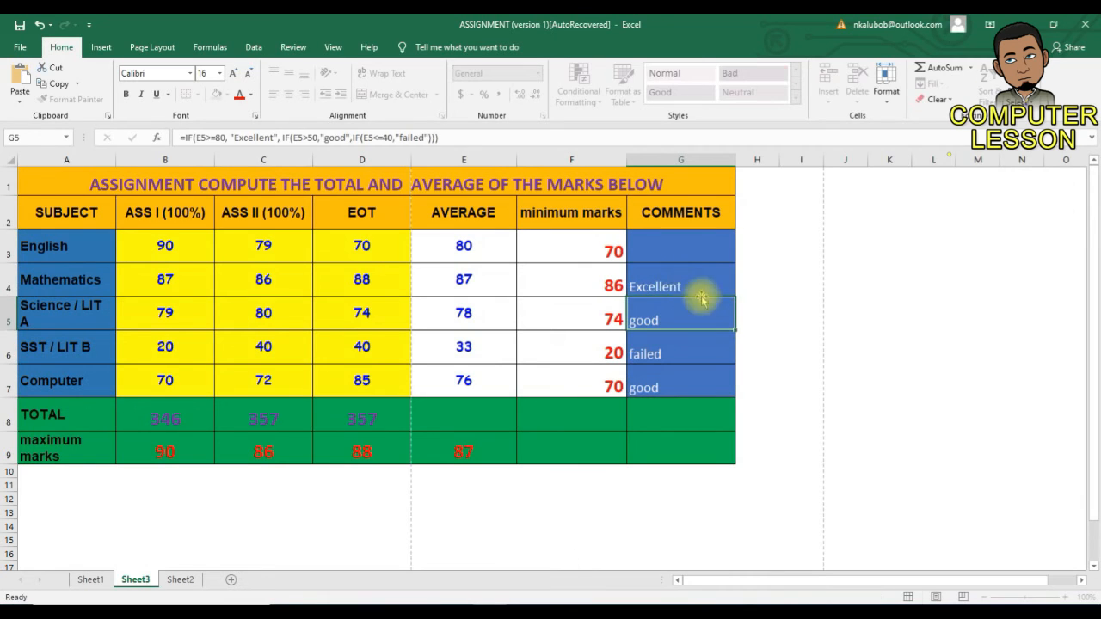
click(681, 258)
drag(683, 272, 688, 377)
key(Delete)
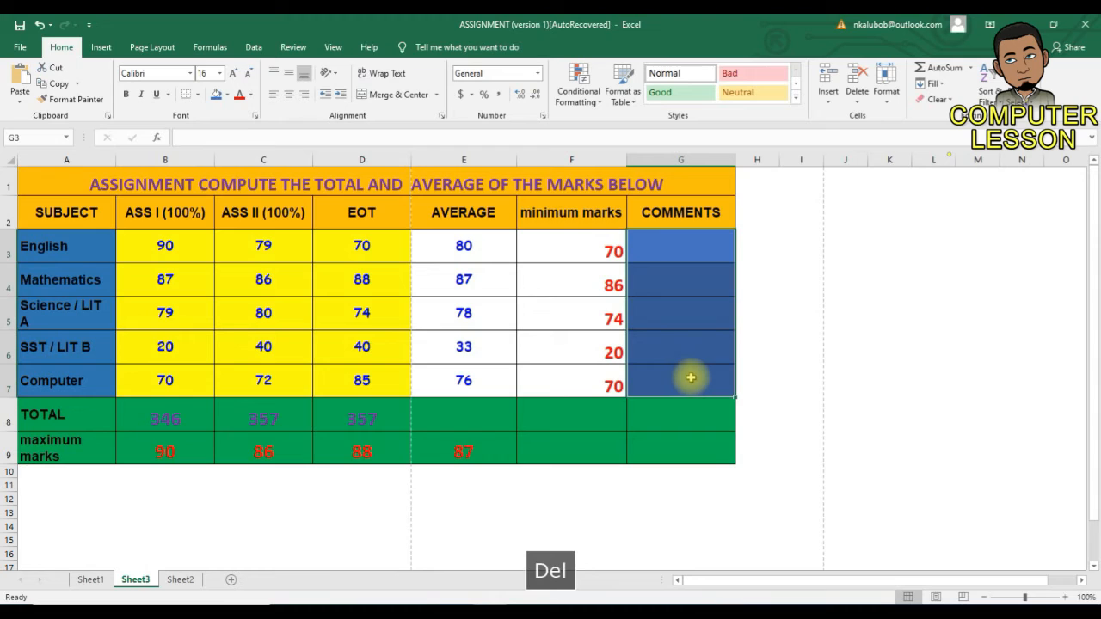
Begin an IF formula in the English comment cell G3 with the test e3>80
click(666, 260)
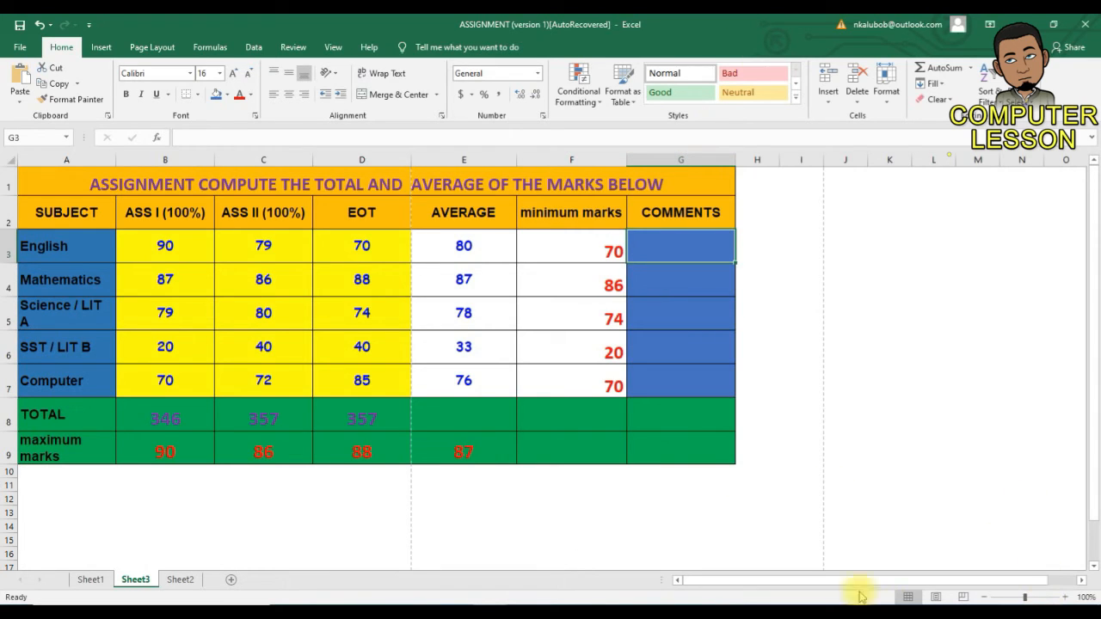
click(215, 140)
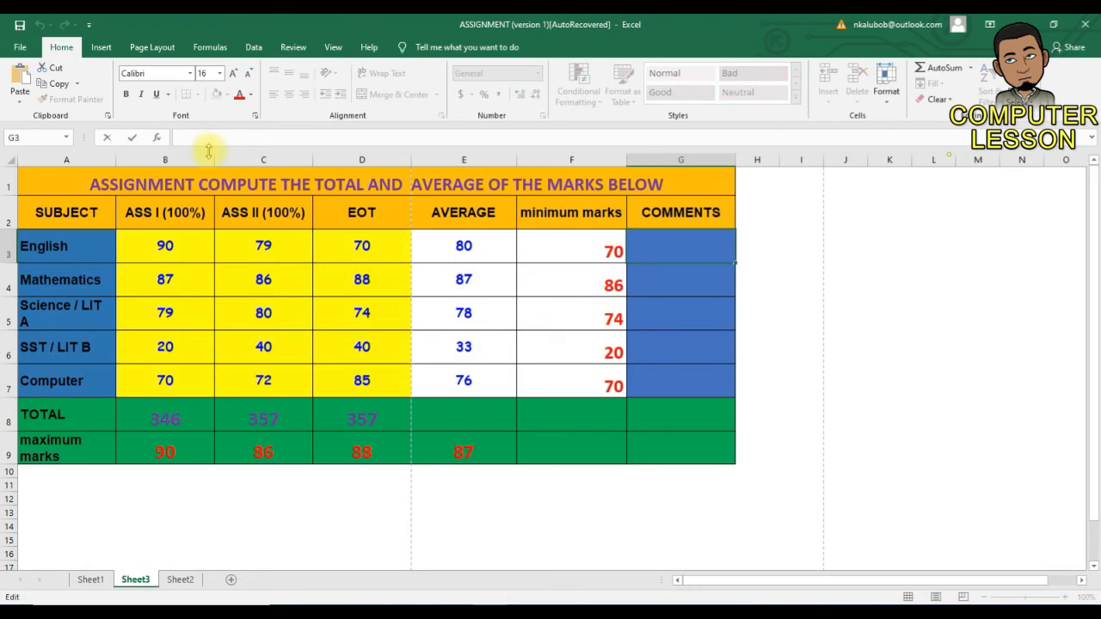
text(0)
key(BackSpace)
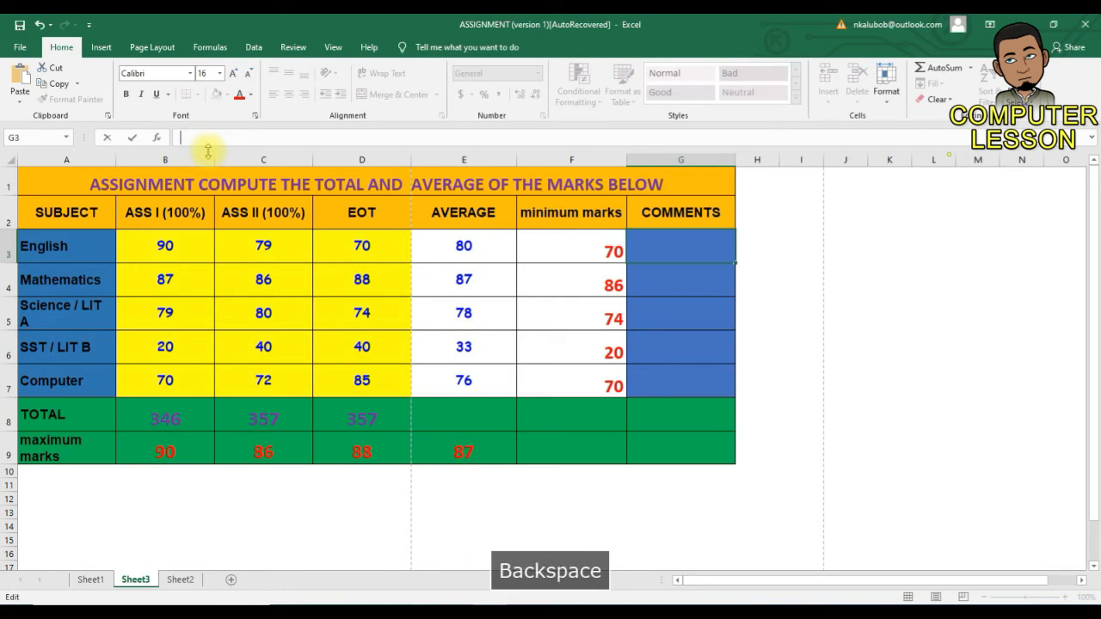
text(=f)
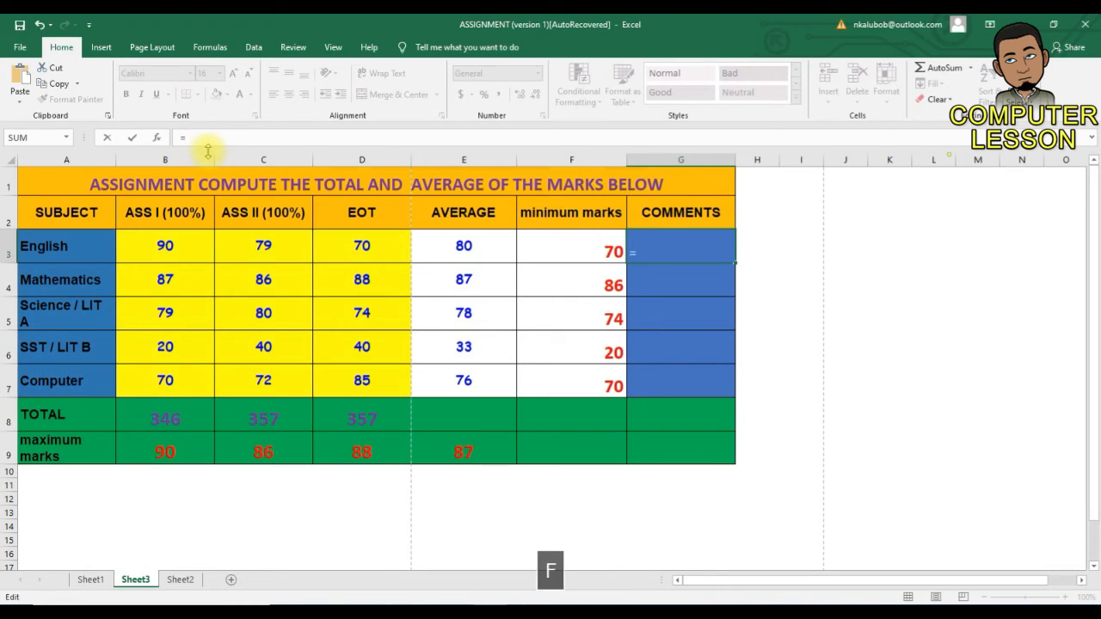
key(BackSpace)
text(if)
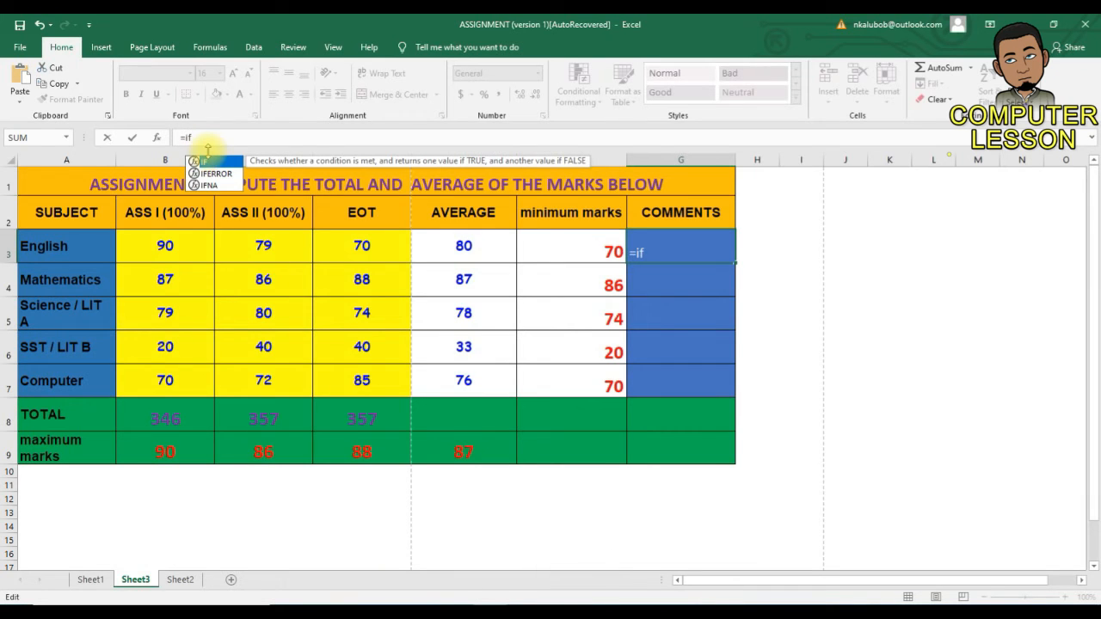
text(()
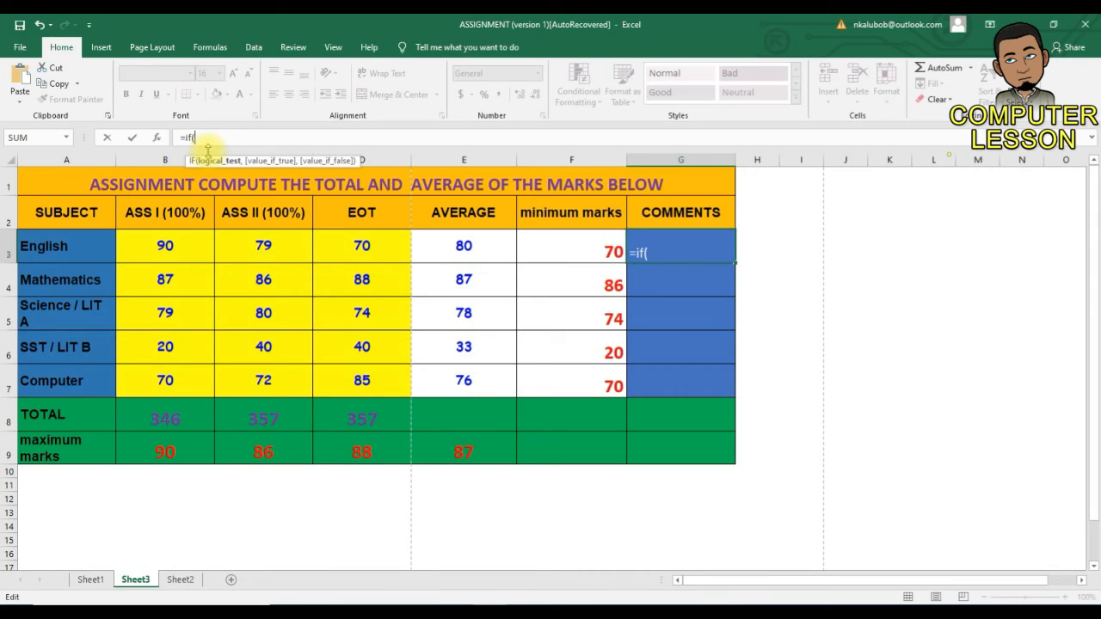
text(e3)
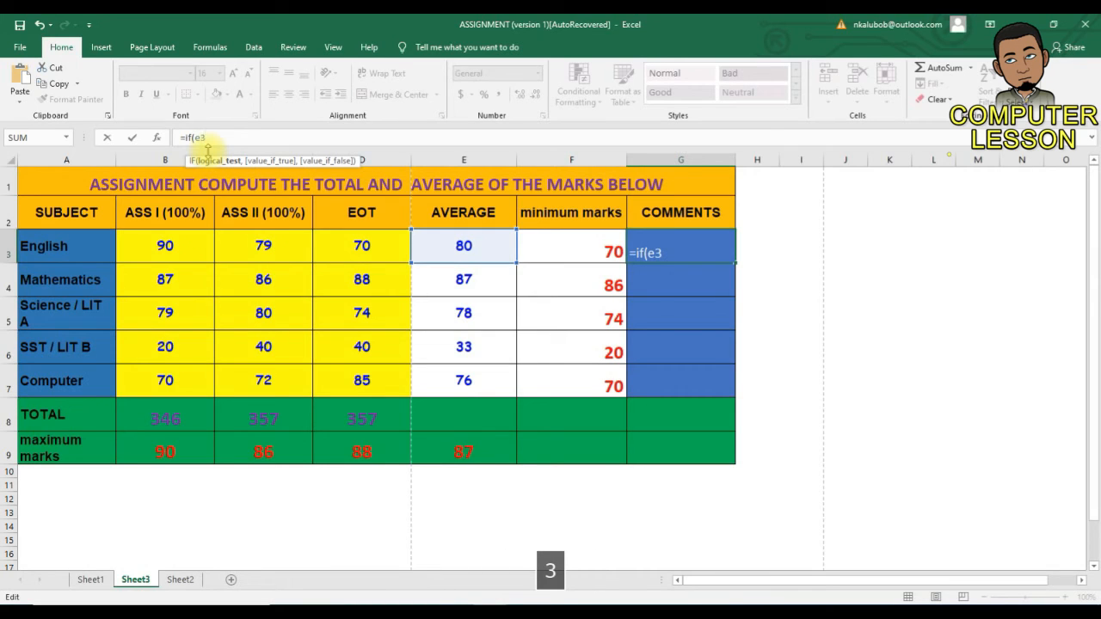
text(>)
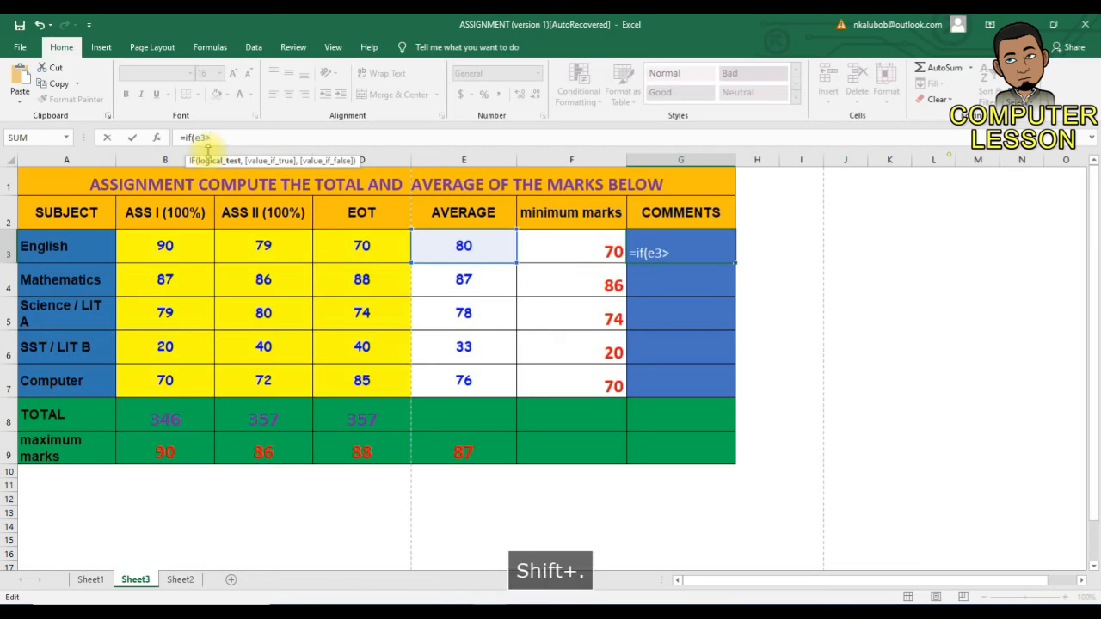
text(80)
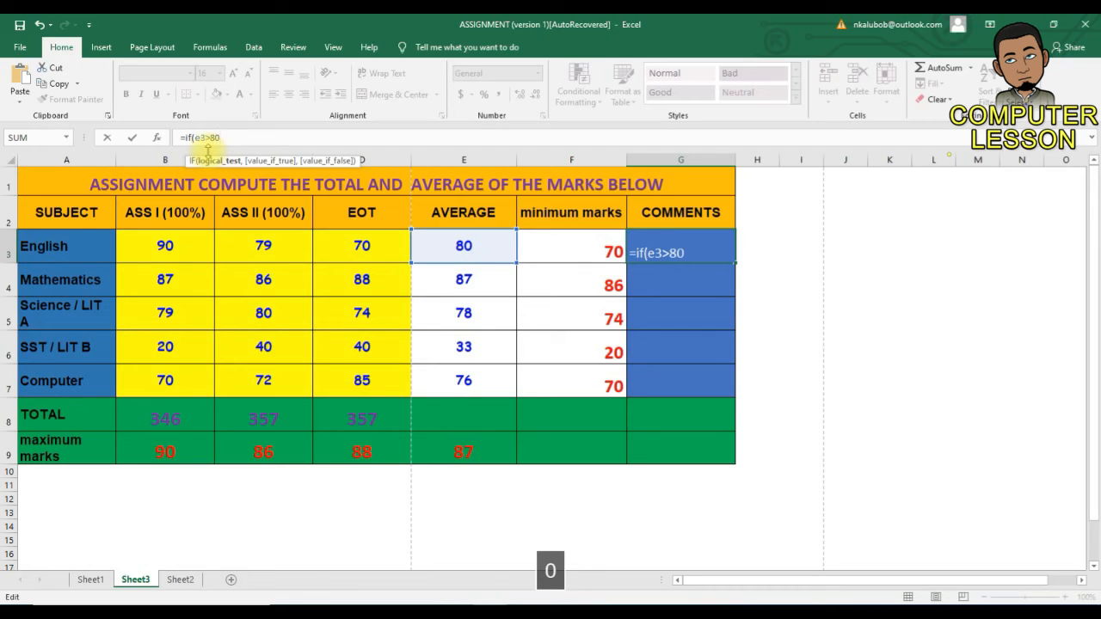
Add "Excellent" as the value if true of the first IF in the G3 formula
text(,")
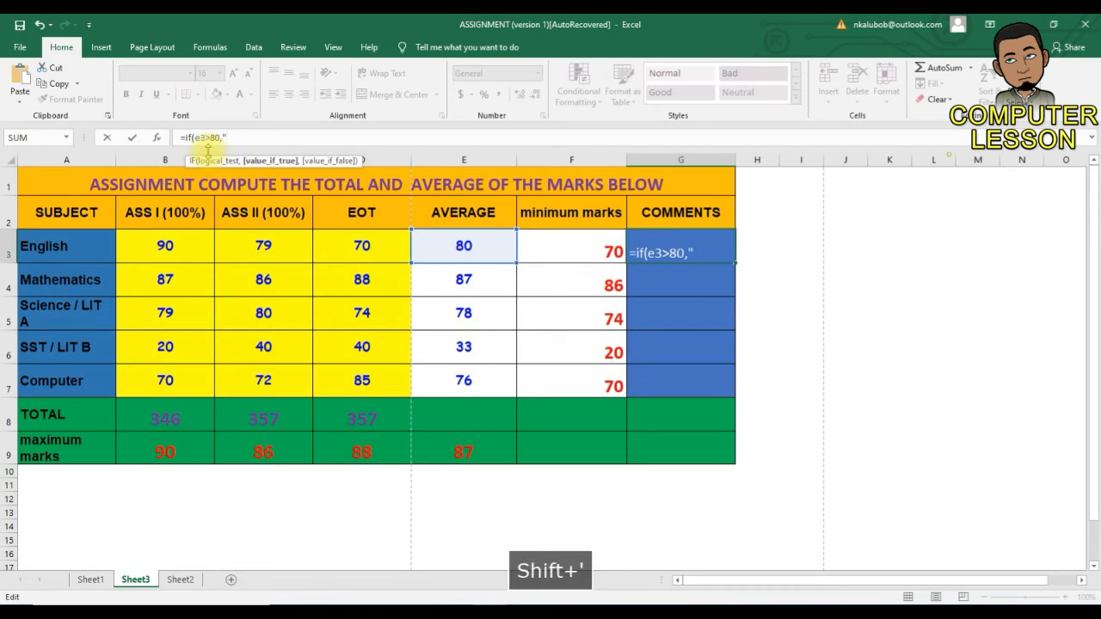
key(Caps_Lock)
text(E)
key(Caps_Lock)
text(xce)
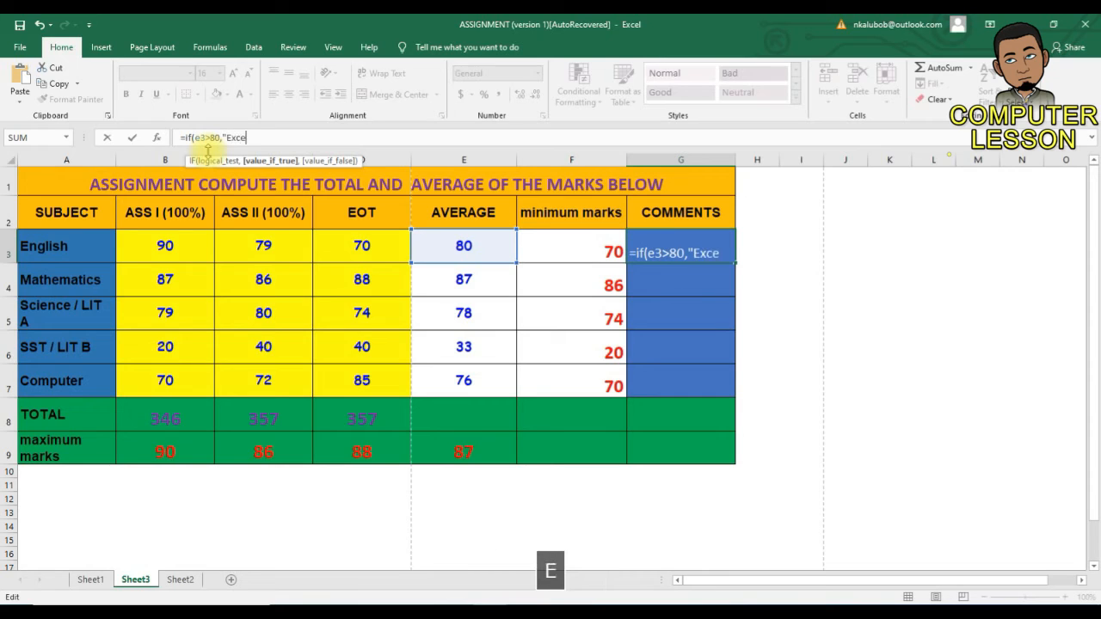
text(llent")
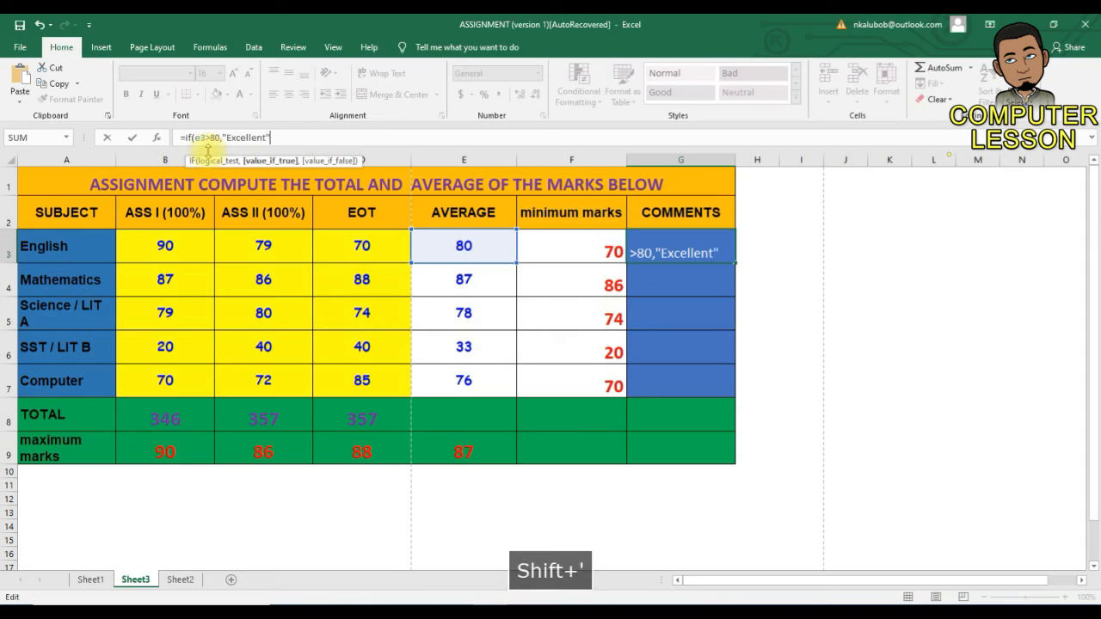
Nest a second IF with the test e3>60 as the first IF's value if false in G3
text(,)
text(if)
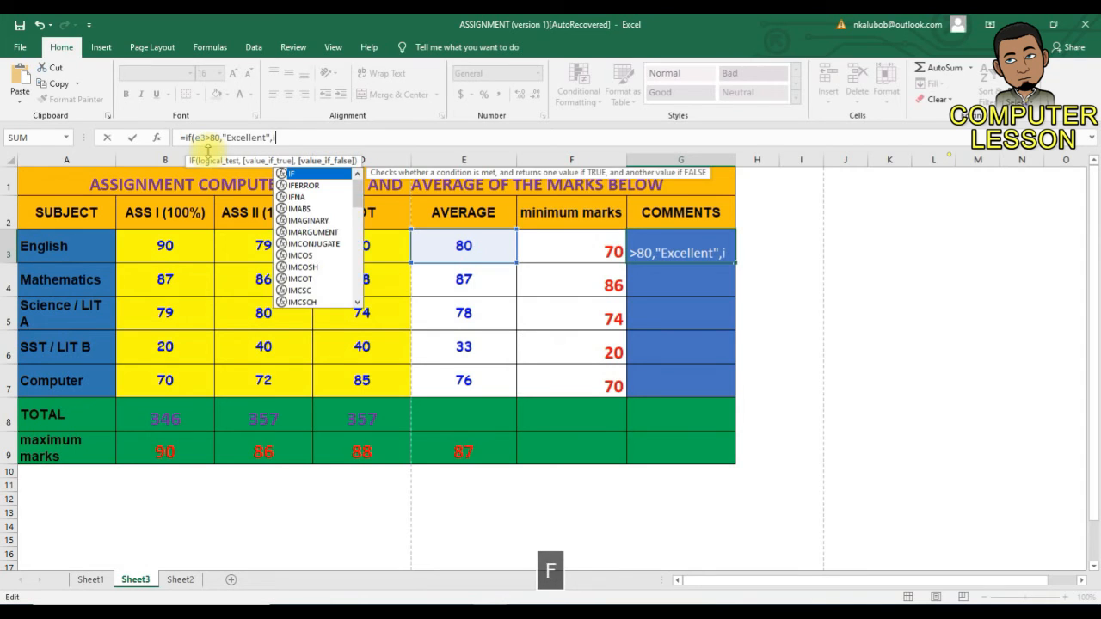
text(*)
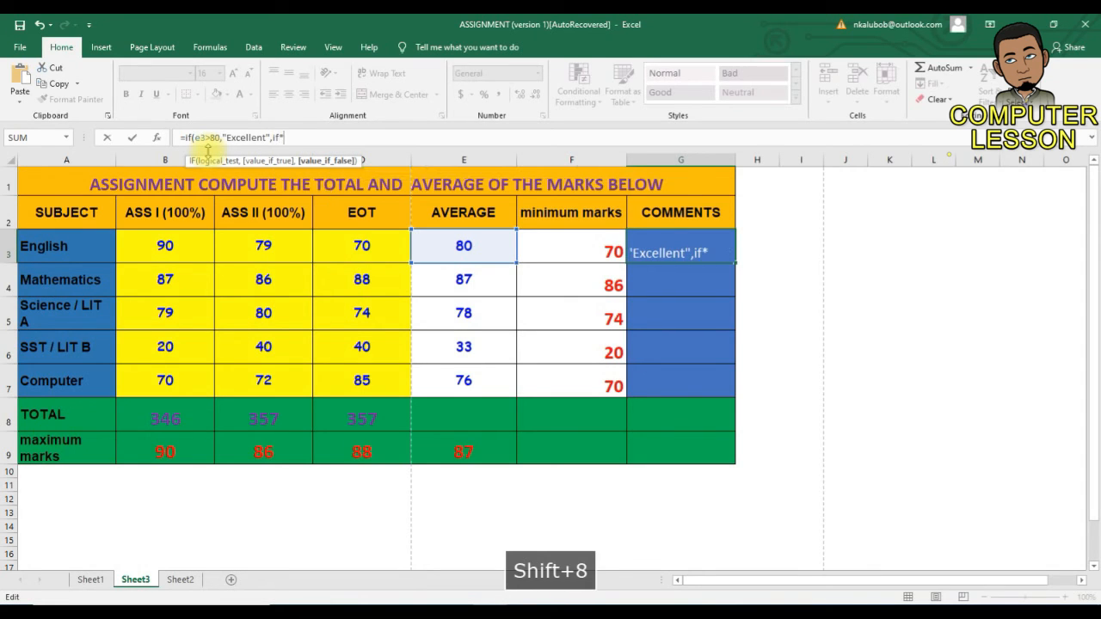
key(BackSpace)
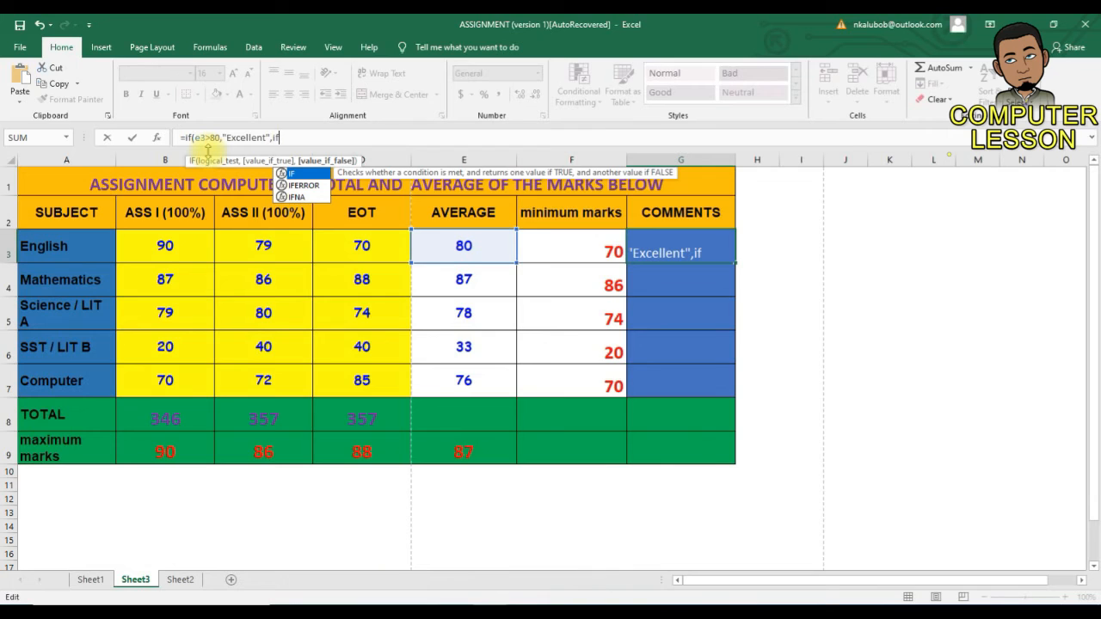
text(()
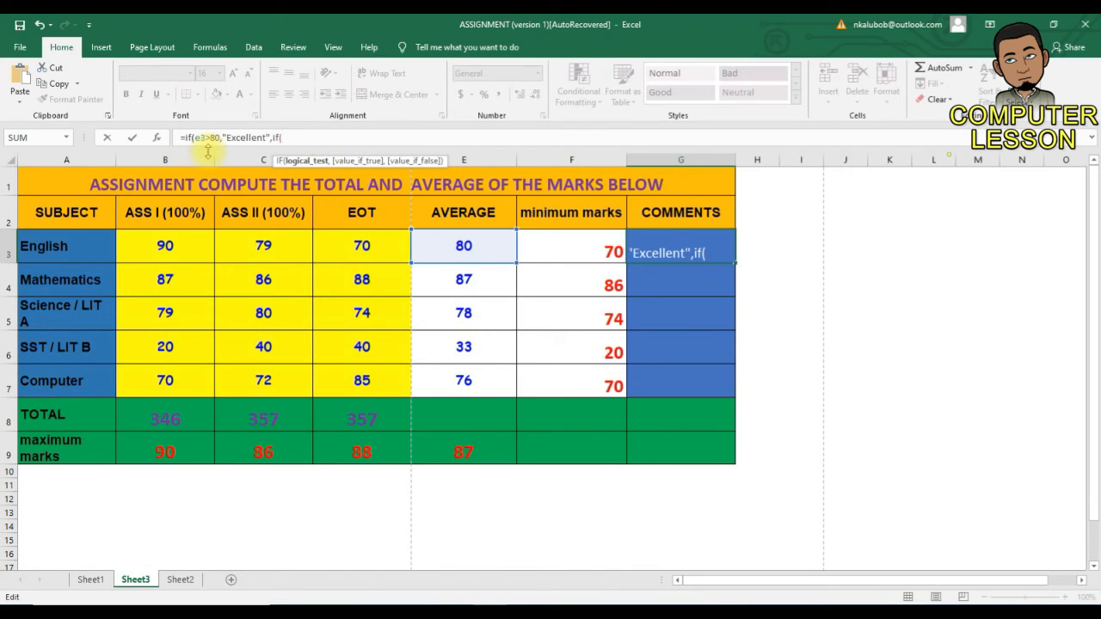
text(e3)
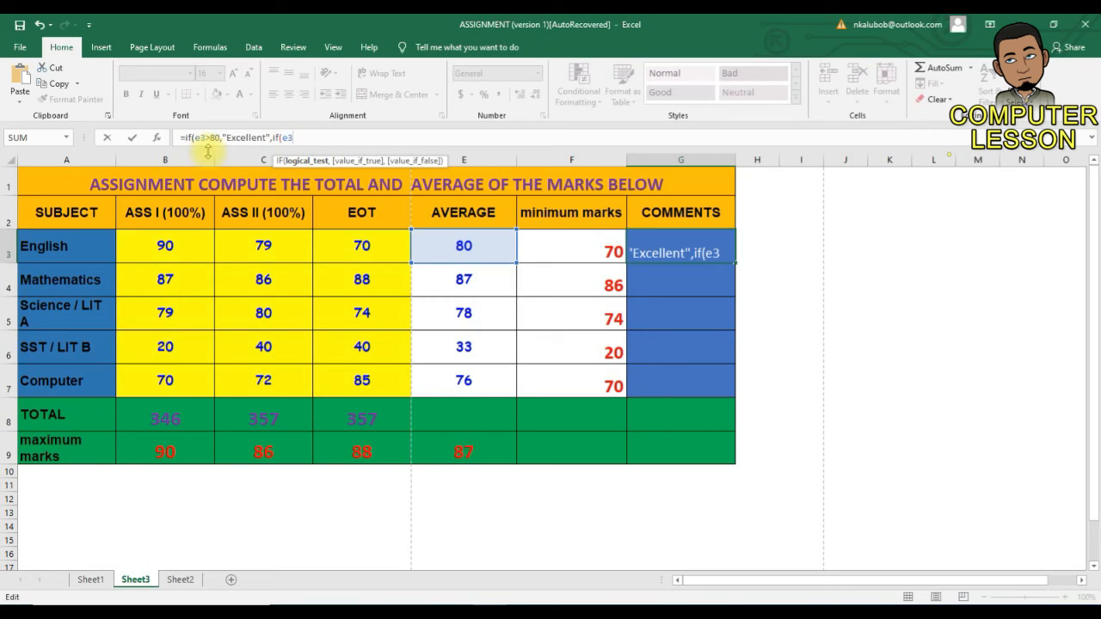
text(?)
key(BackSpace)
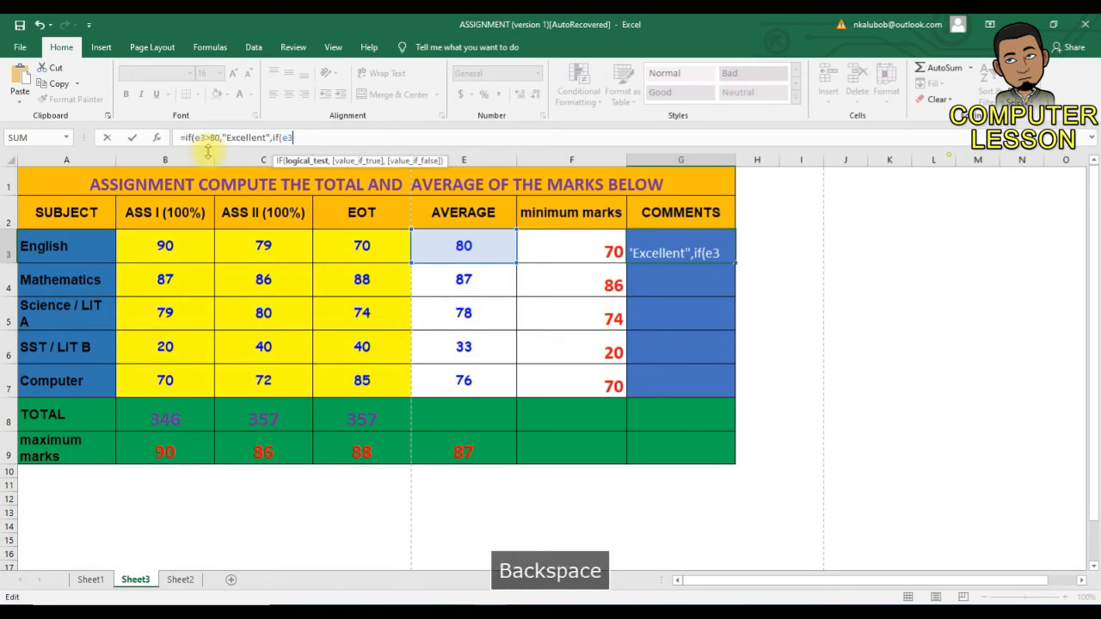
text(>)
text(60)
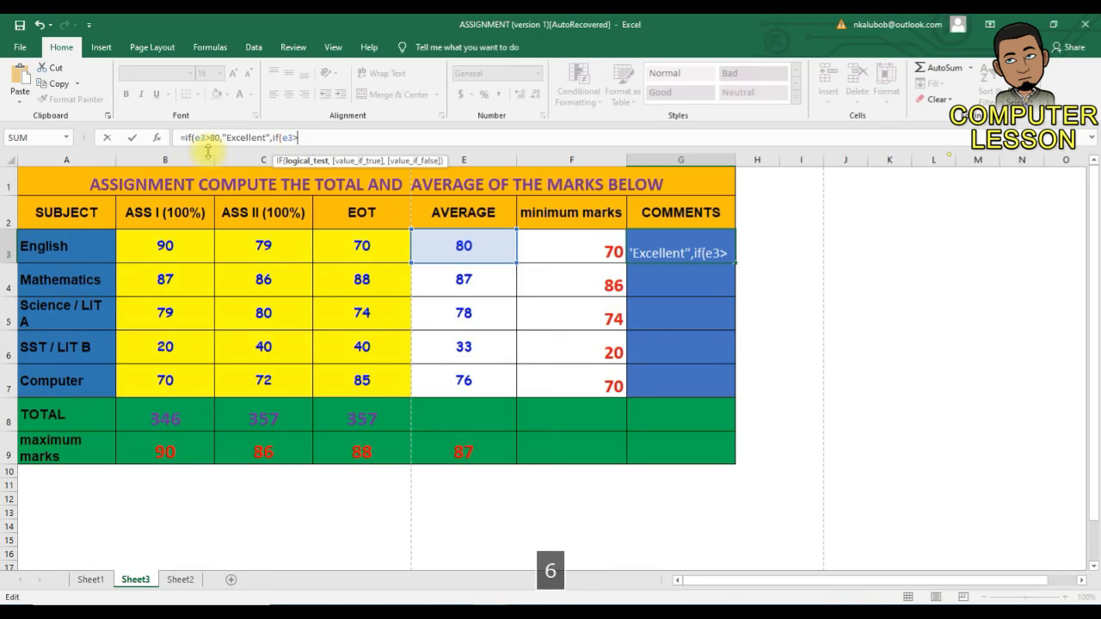
Add "very good" as the value if true of the second IF in the G3 formula
text(,)
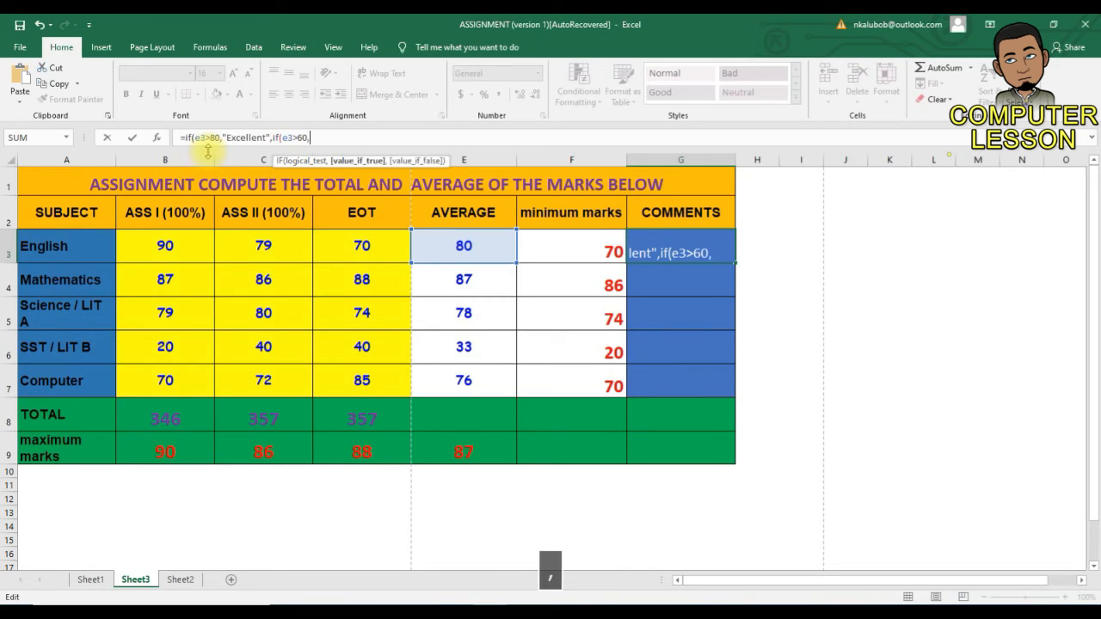
text(")
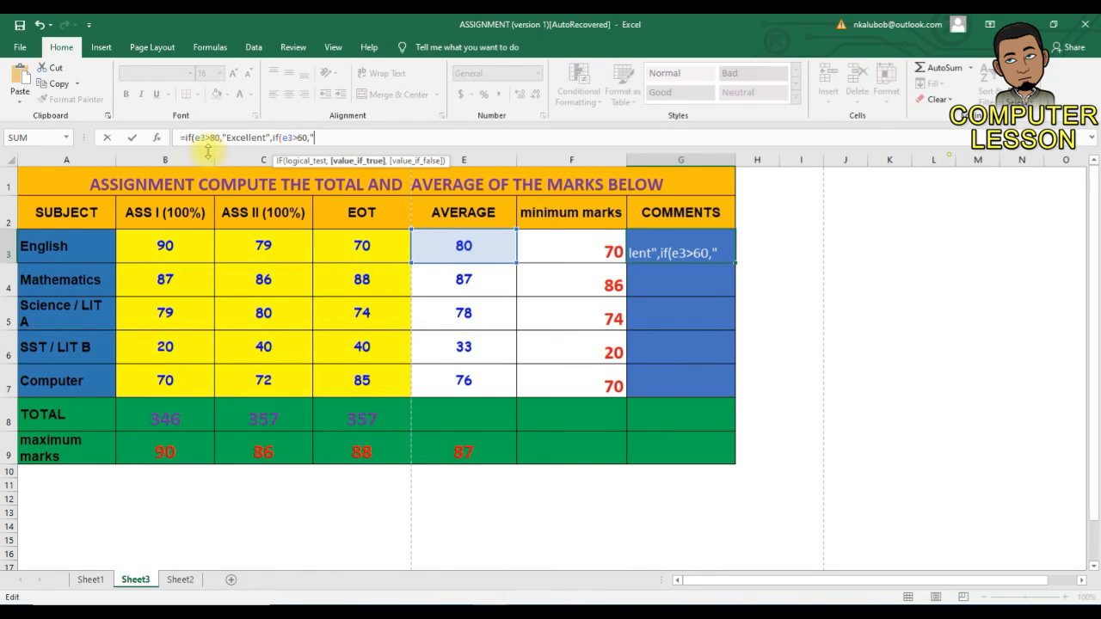
text(very)
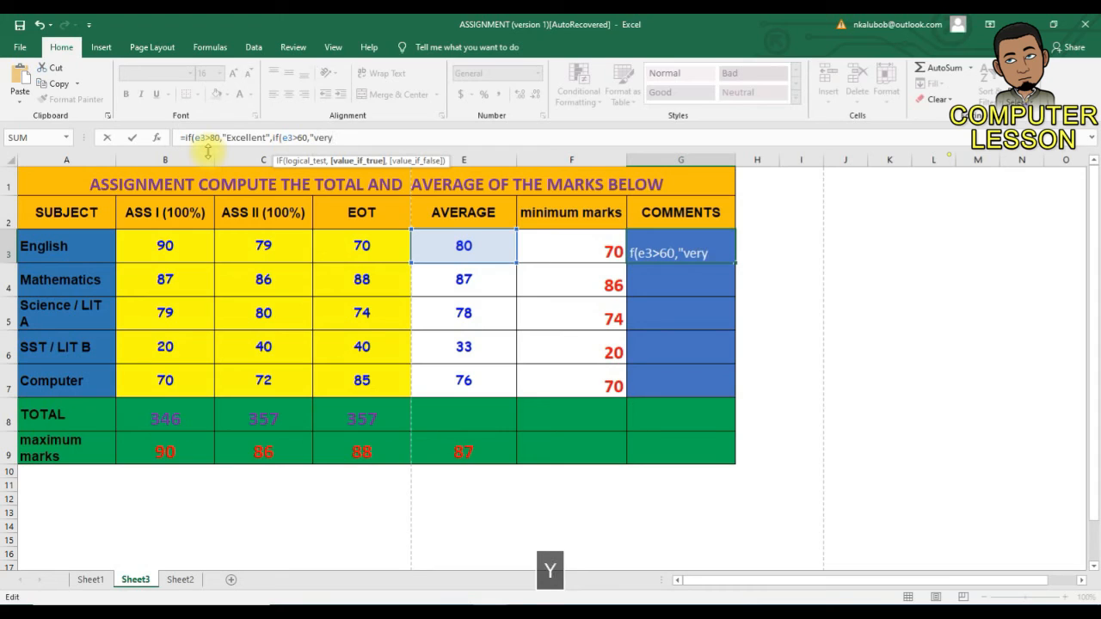
text( good)
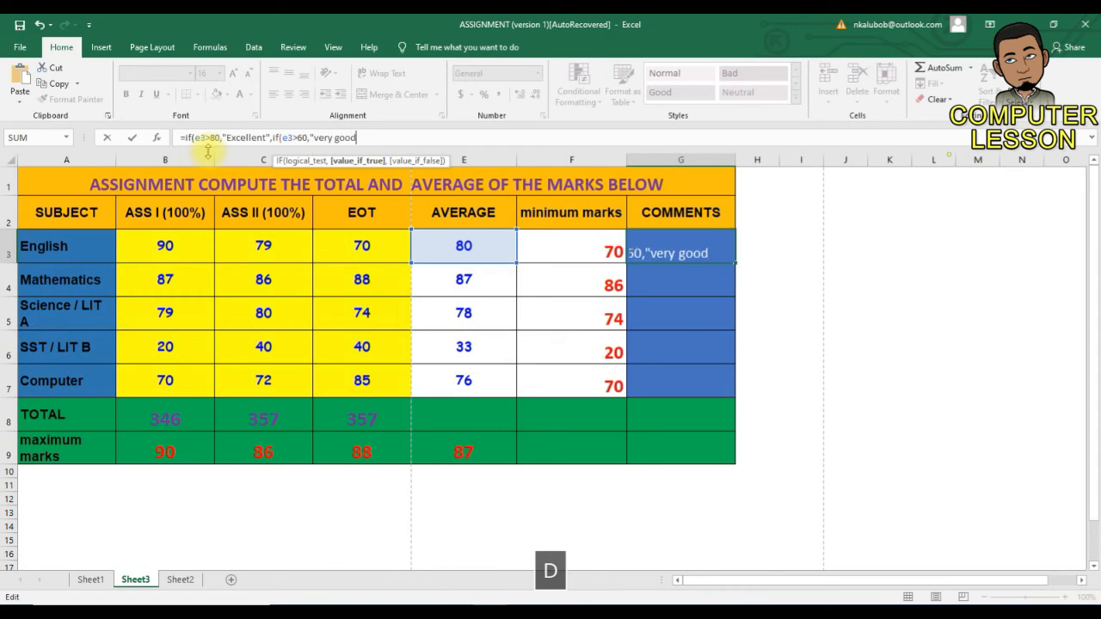
text(")
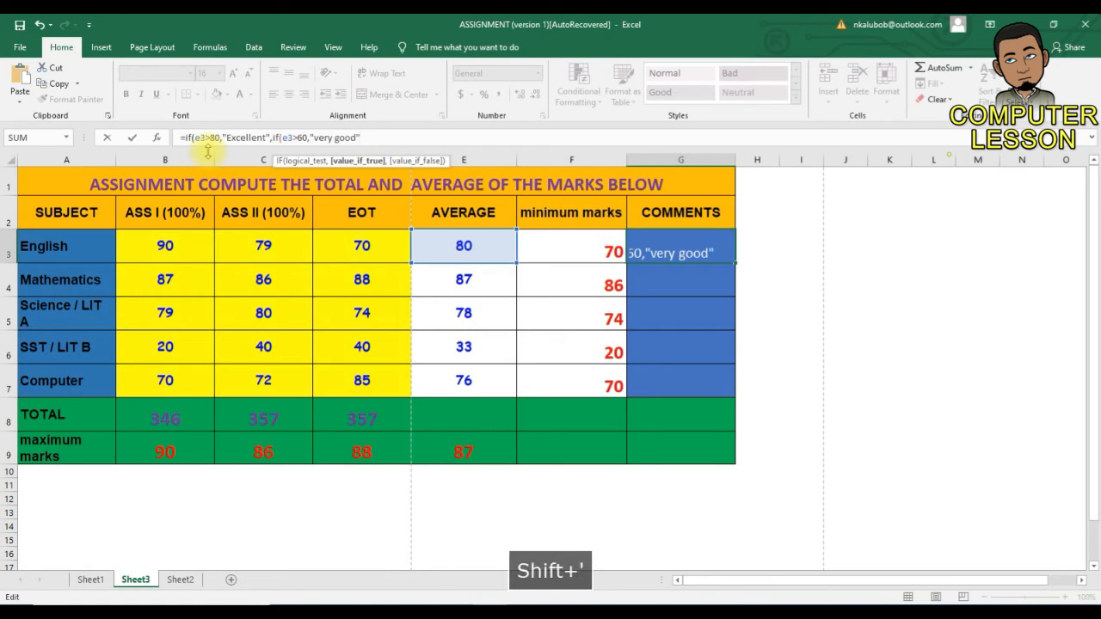
Nest a third IF with the test e3<60 as the second IF's value if false in the G3 formula
text(, if)
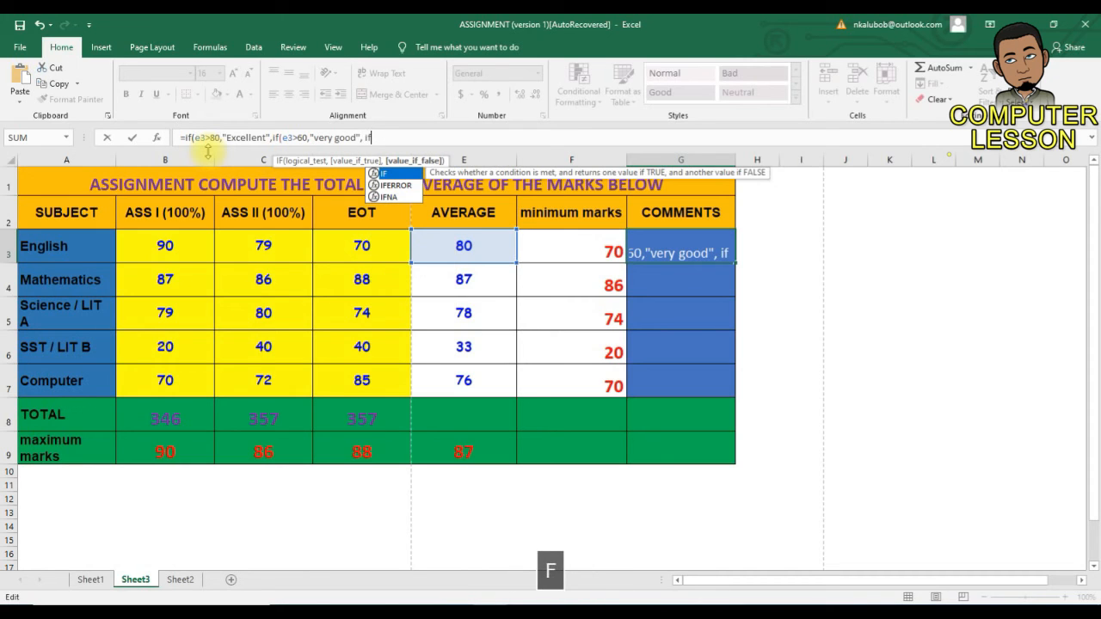
text(*)
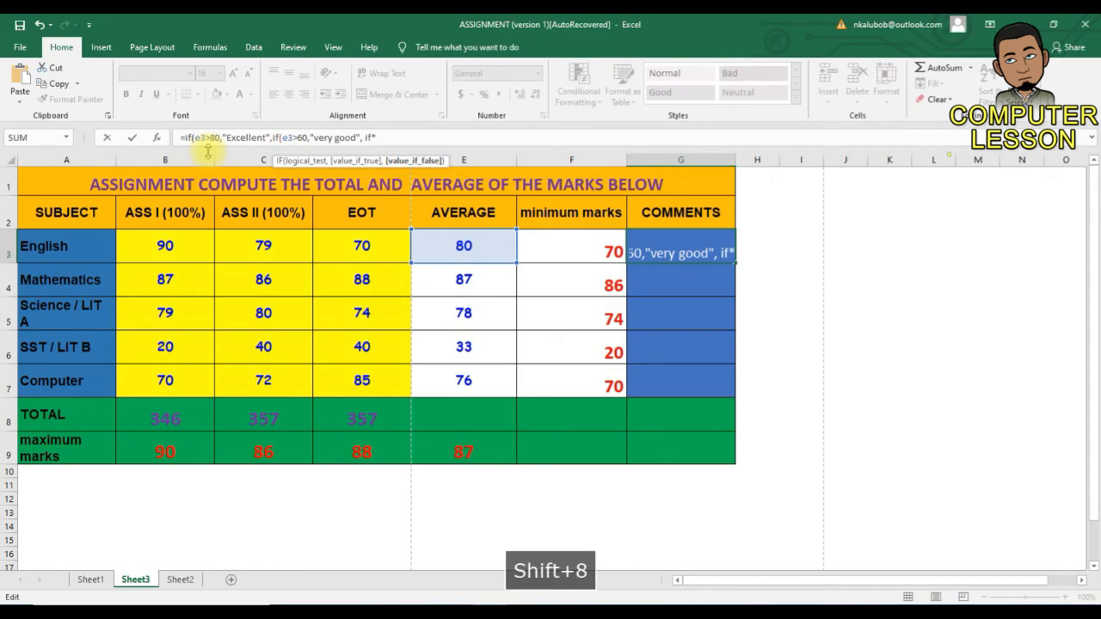
key(BackSpace)
text(()
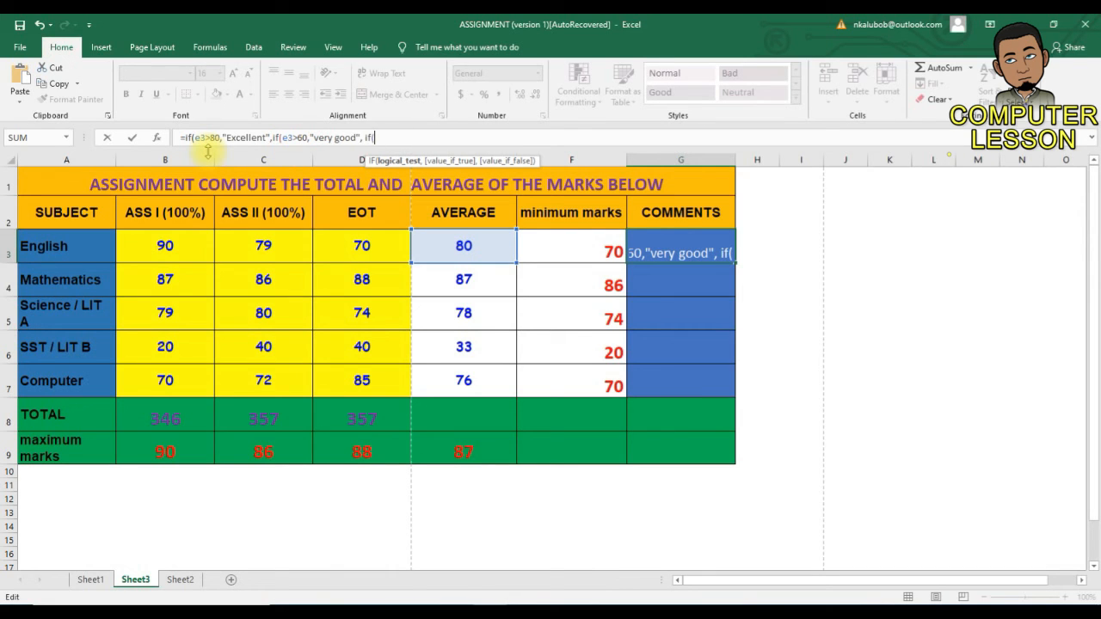
text(e3)
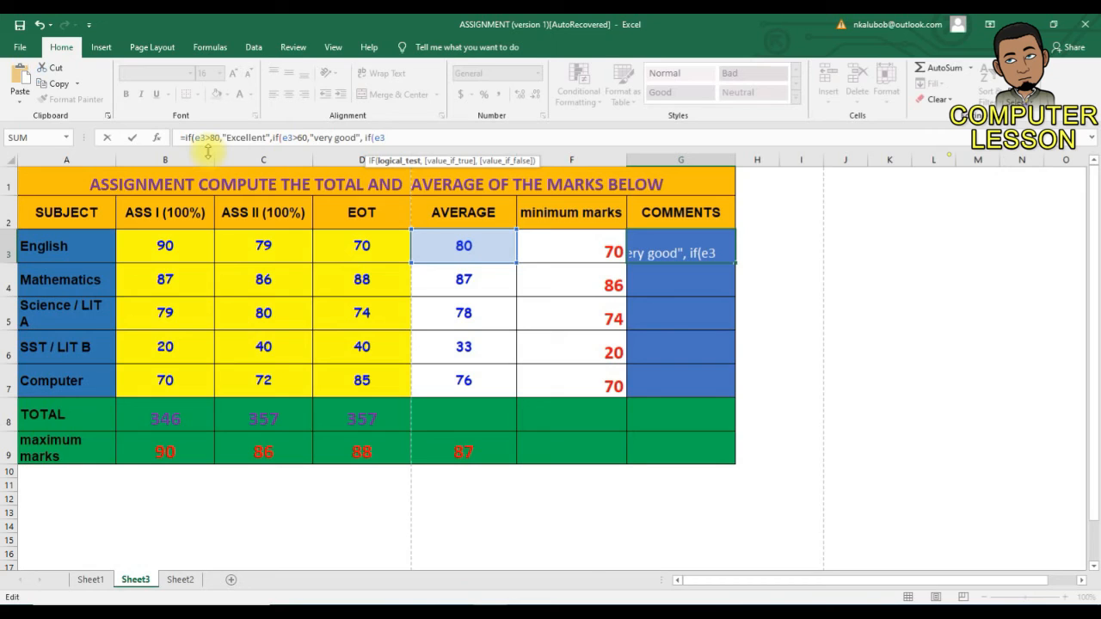
text(<60)
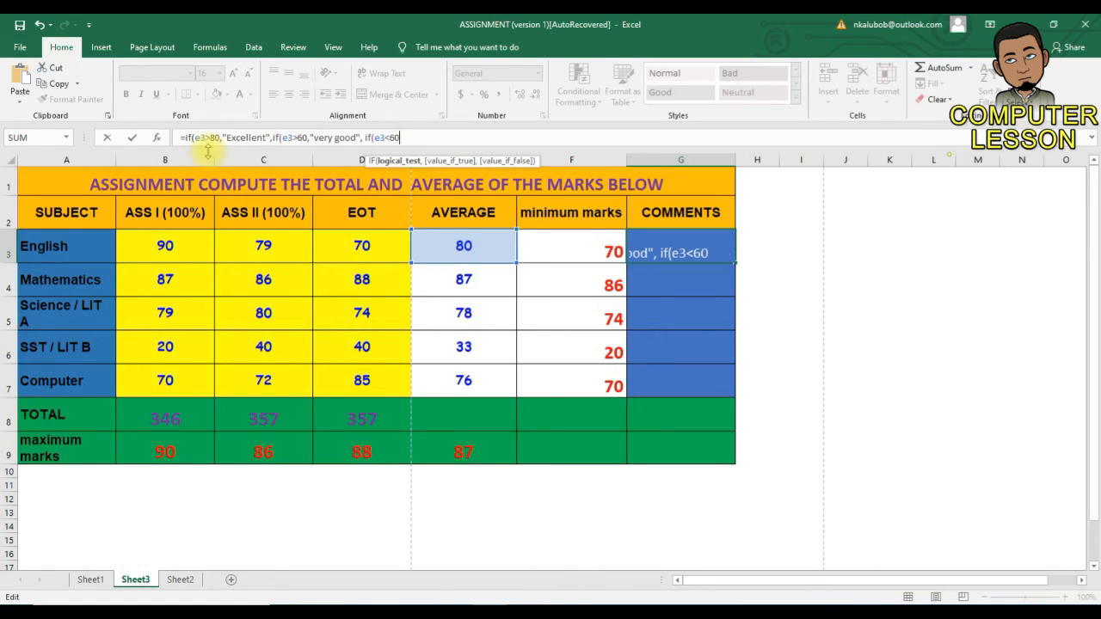
Complete the G3 formula with "fair" as the third IF's value if true, and fill it down the comments column to G7
text(,)
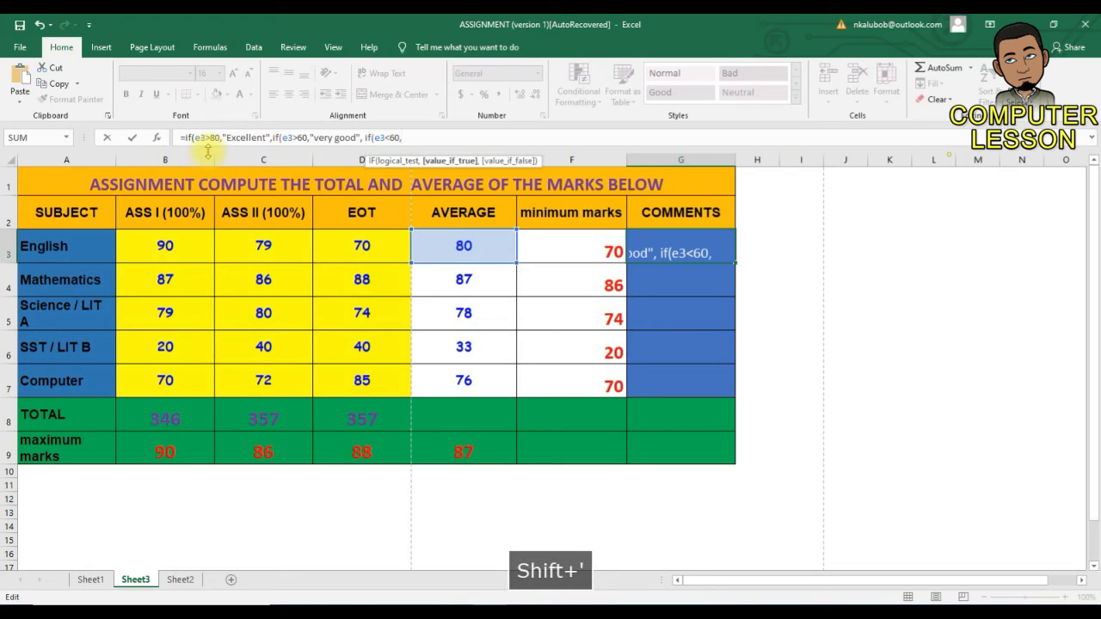
text("f)
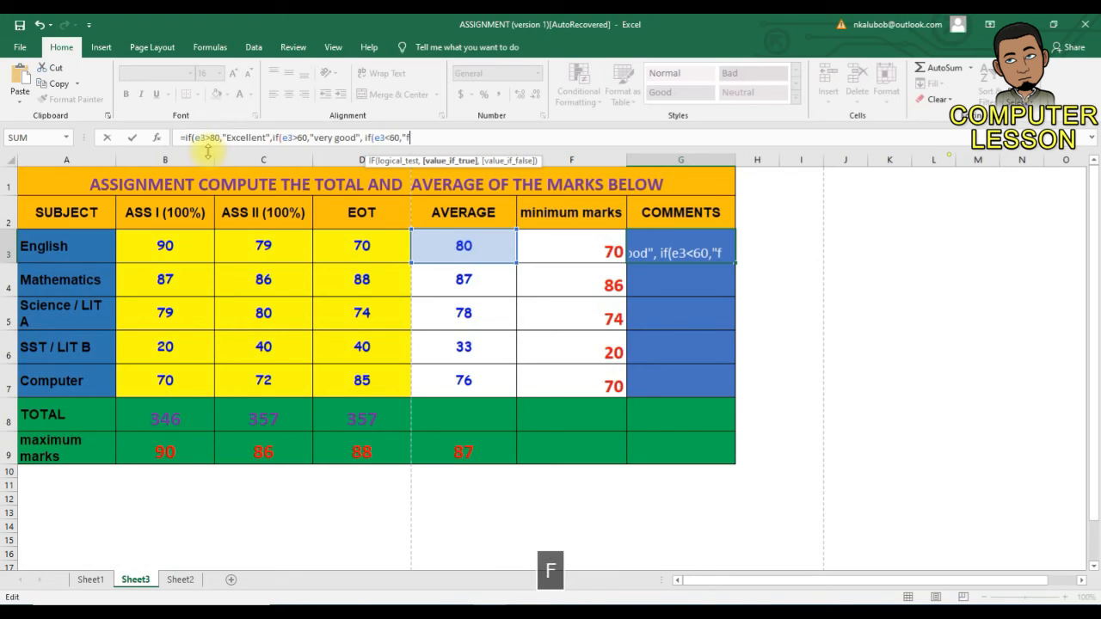
text(air")
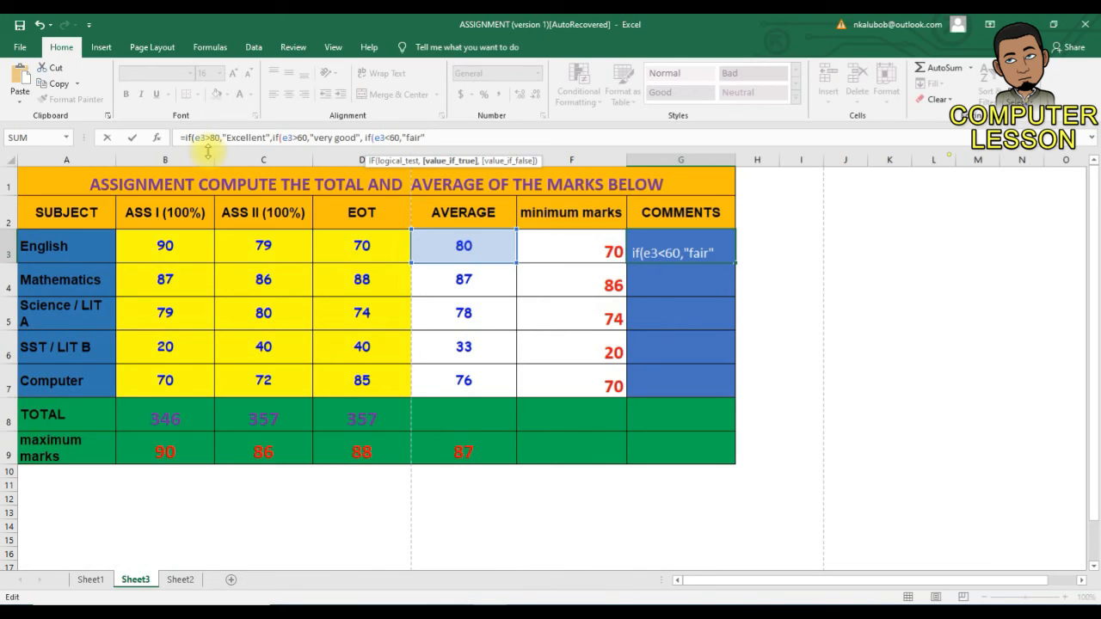
text())))
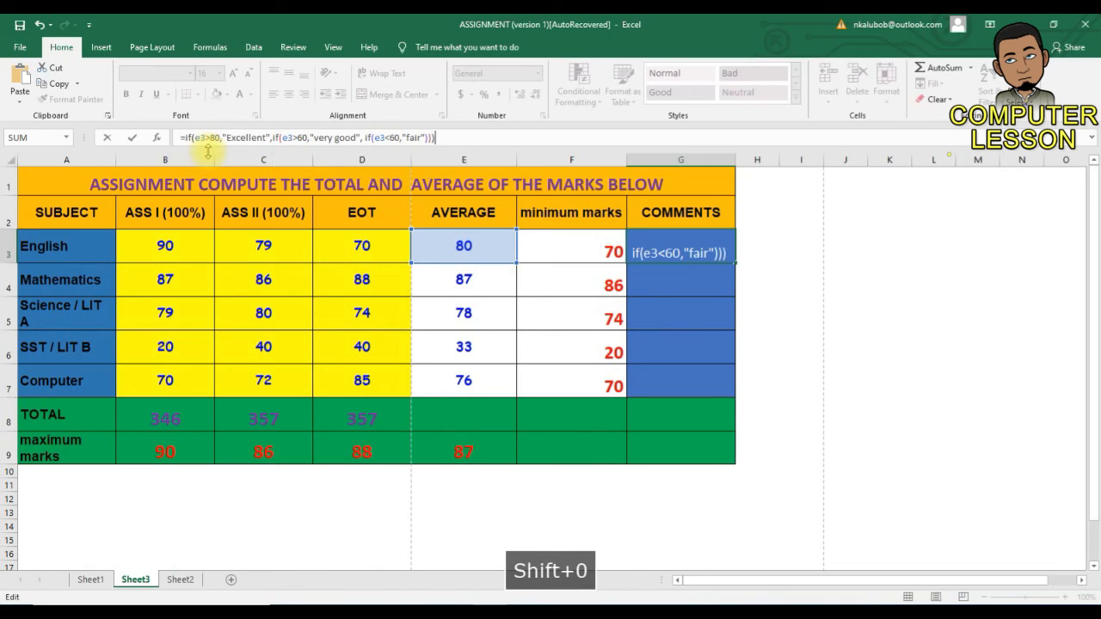
key(Return)
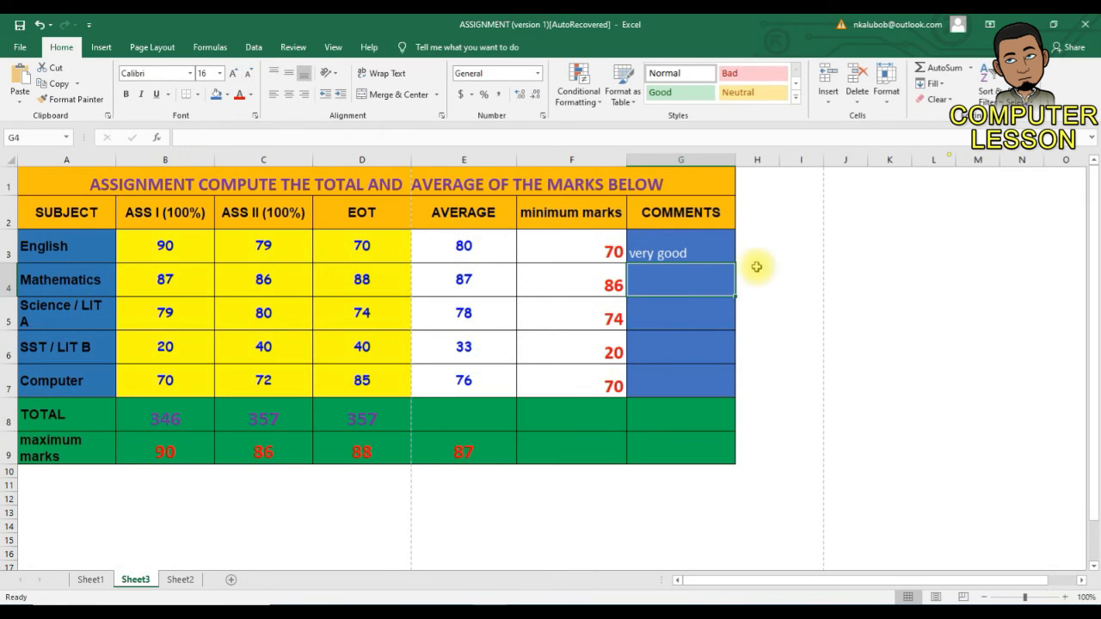
click(699, 242)
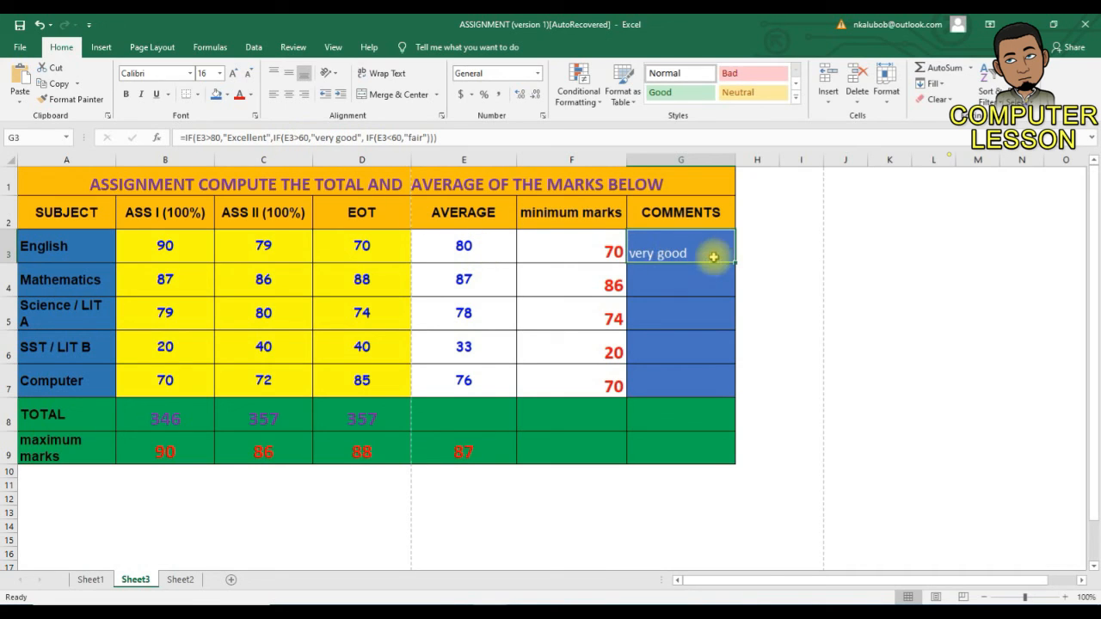
drag(728, 255, 730, 383)
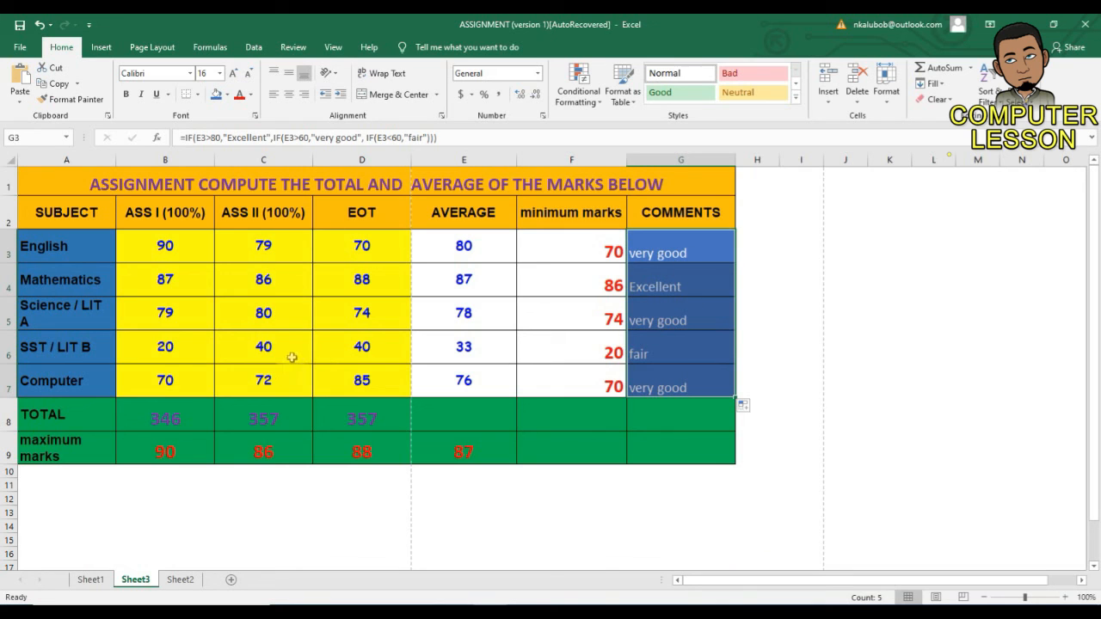
Change the English marks for ASS II and EOT to 90 each
click(269, 246)
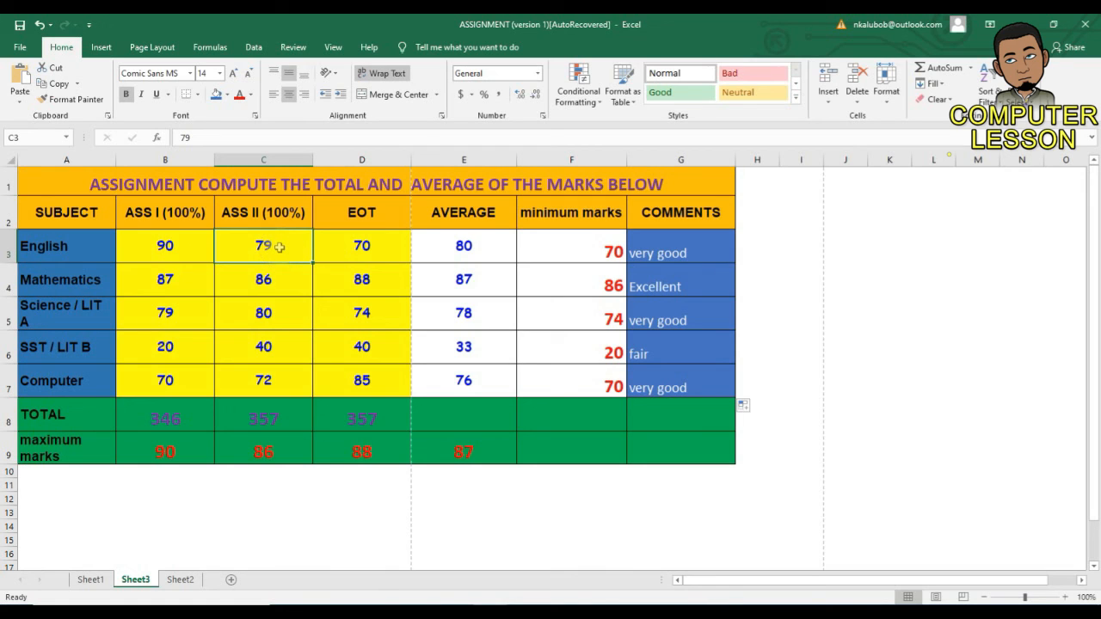
text(90)
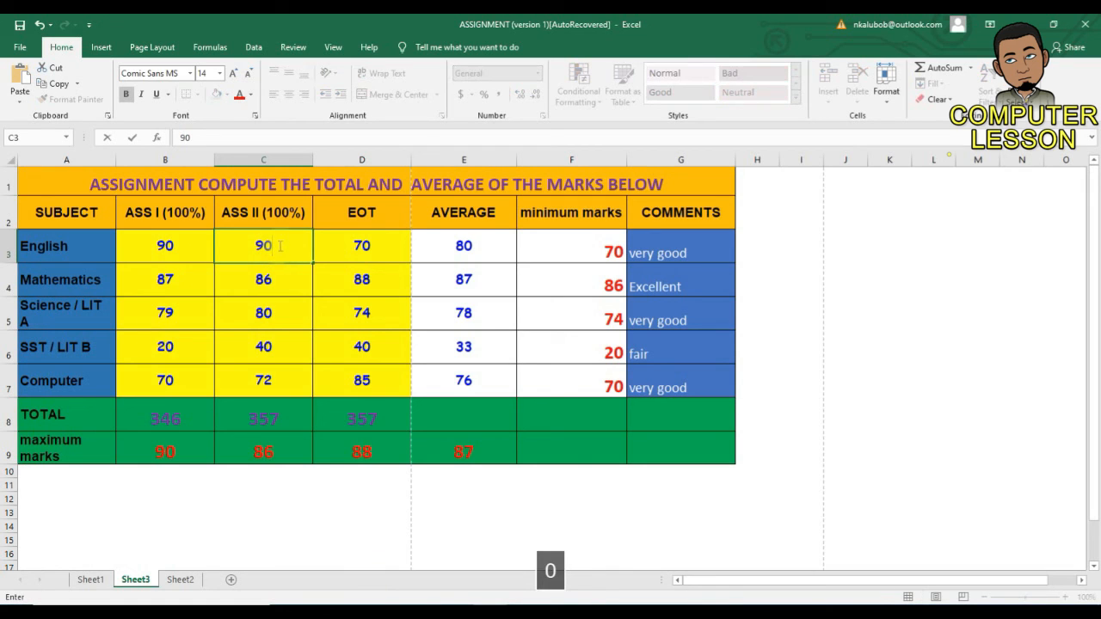
click(357, 289)
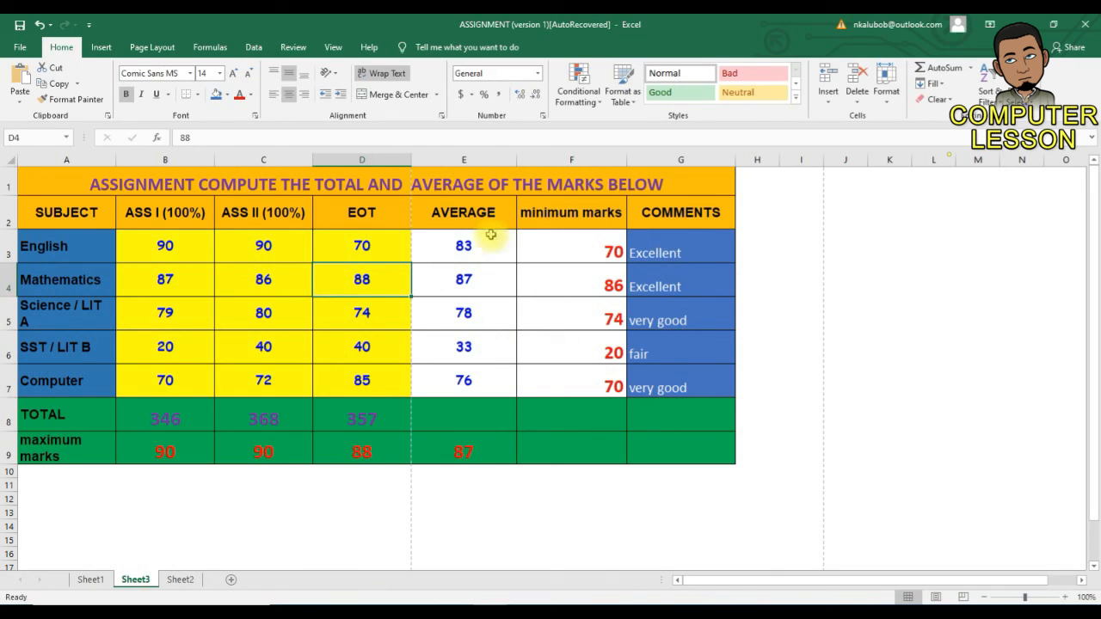
click(368, 245)
text(90)
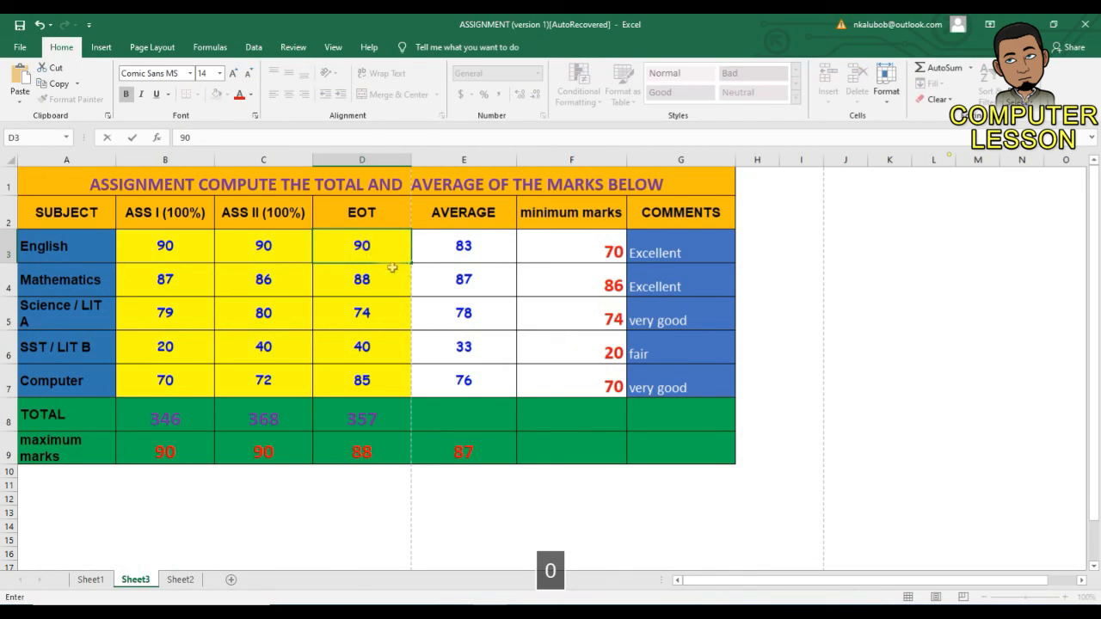
key(Return)
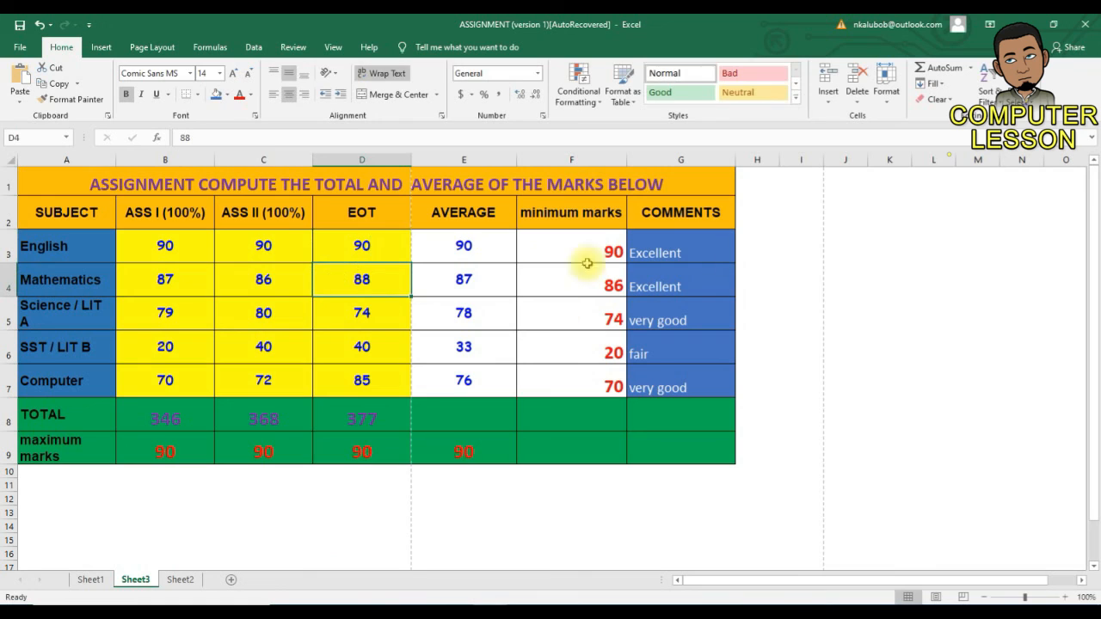
Fill the subject averages in E3:E7 with the lightest green theme color
drag(440, 246, 589, 280)
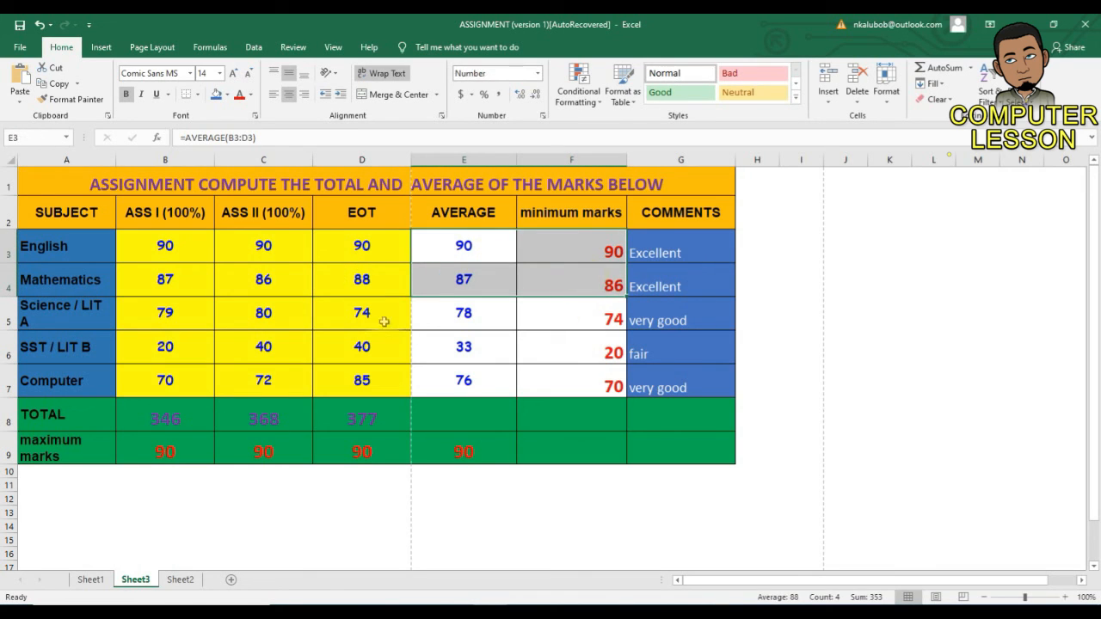
drag(452, 254, 464, 382)
click(229, 95)
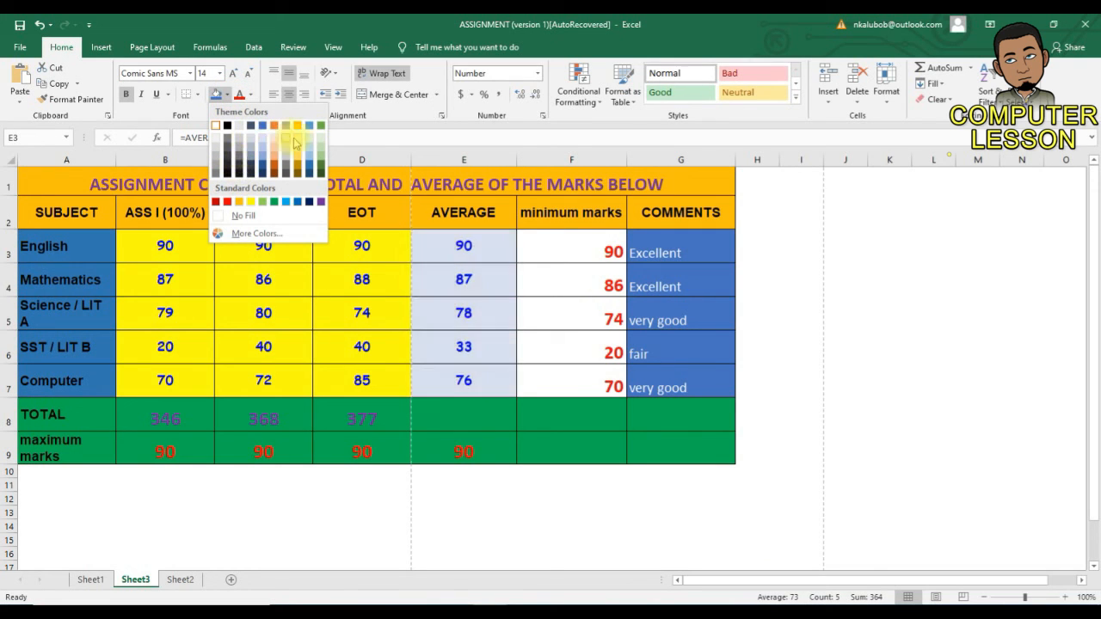
click(319, 139)
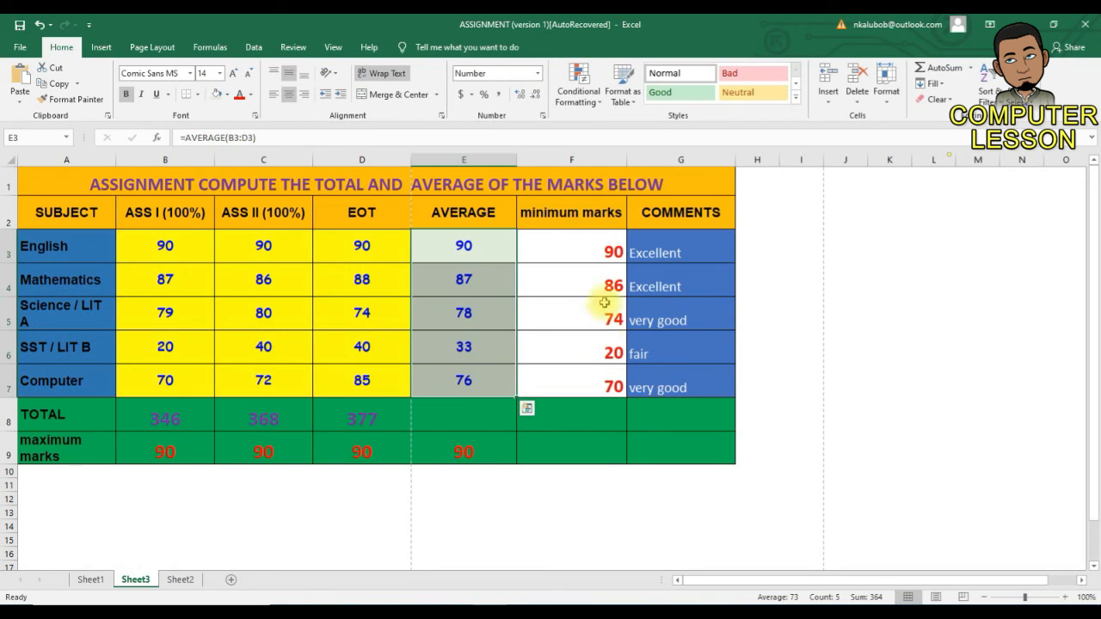
Fill the minimum marks in F3:F7 with a dark gray theme color and deselect the range
drag(570, 246, 587, 376)
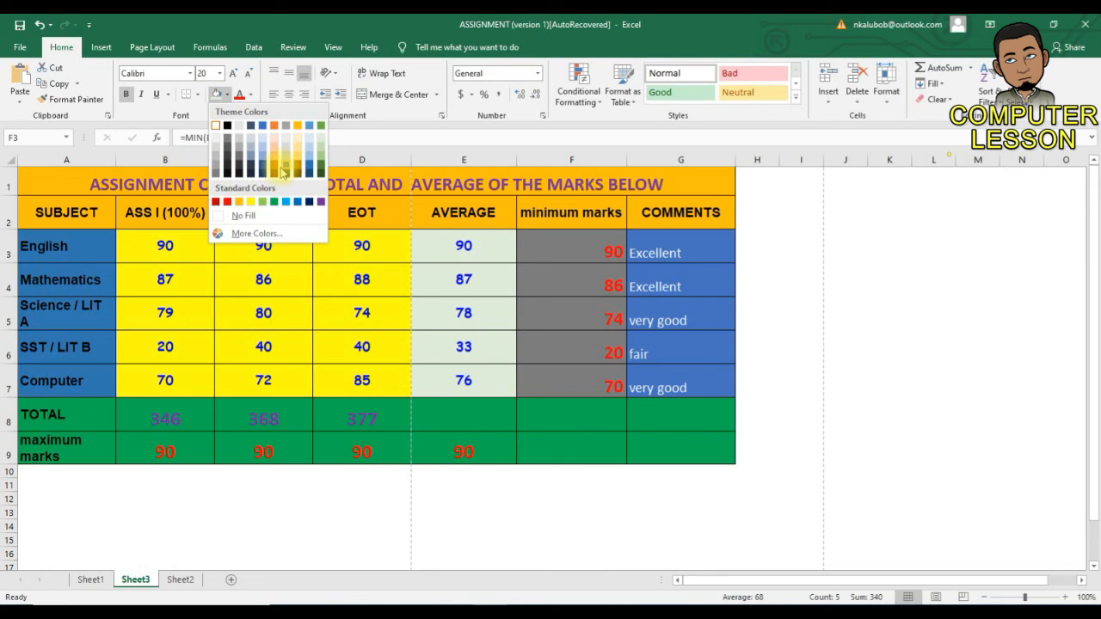
click(283, 173)
click(805, 323)
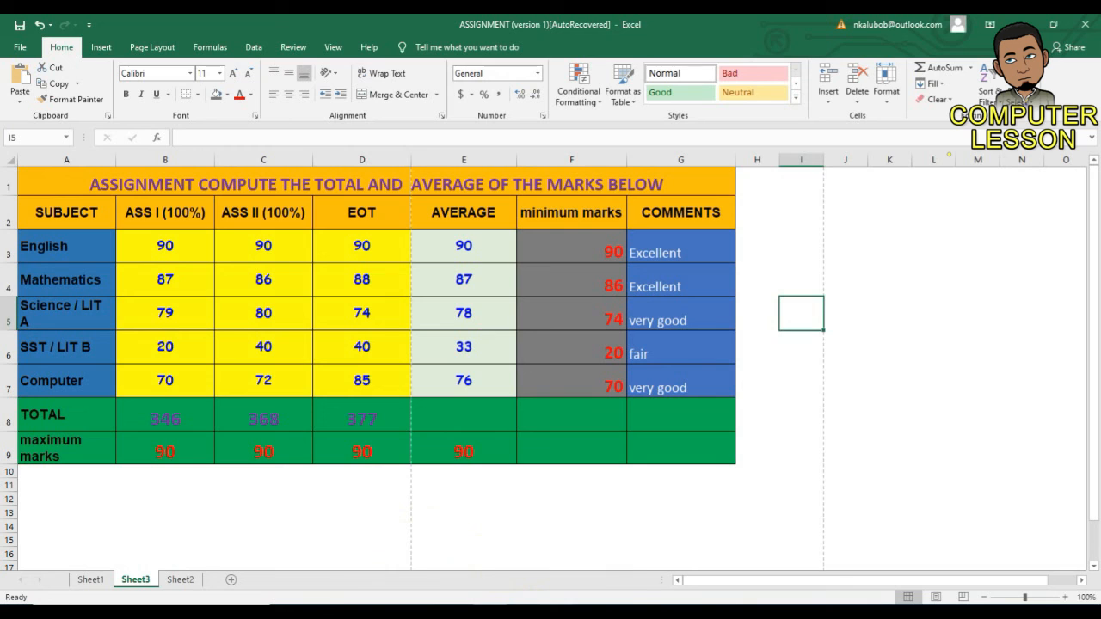
mouse_move(556, 615)
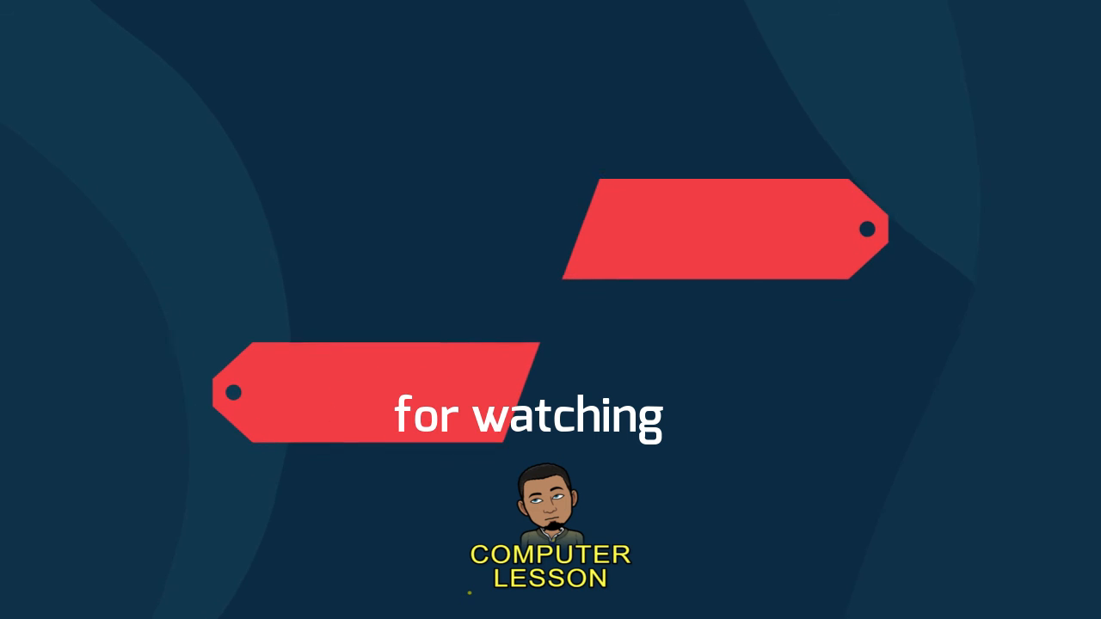